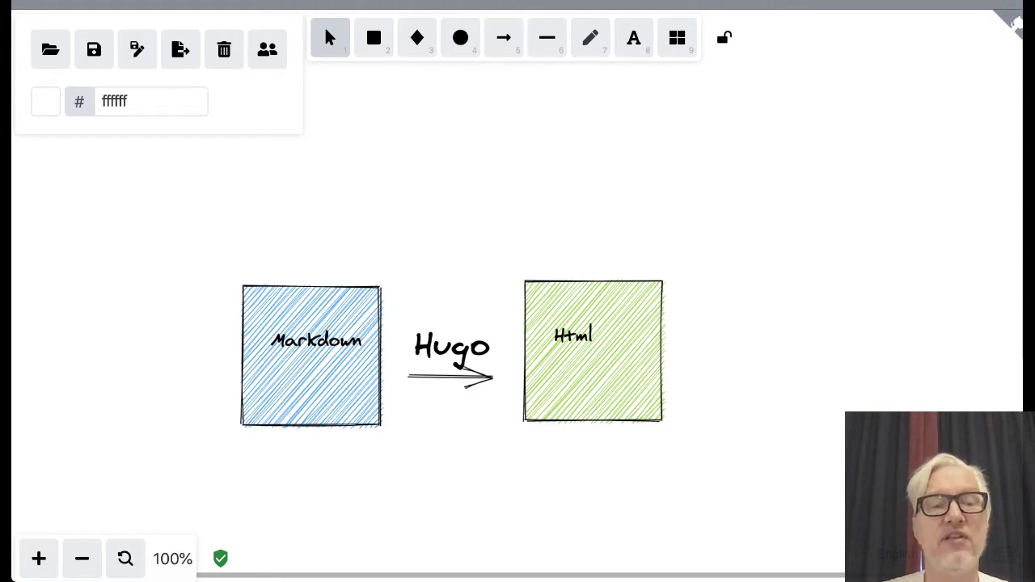
# - Review the Hugo diagram and the workflow diagram from Markdown through CodeCommit to Amplify
pyautogui.scroll(-10, 517, 324)
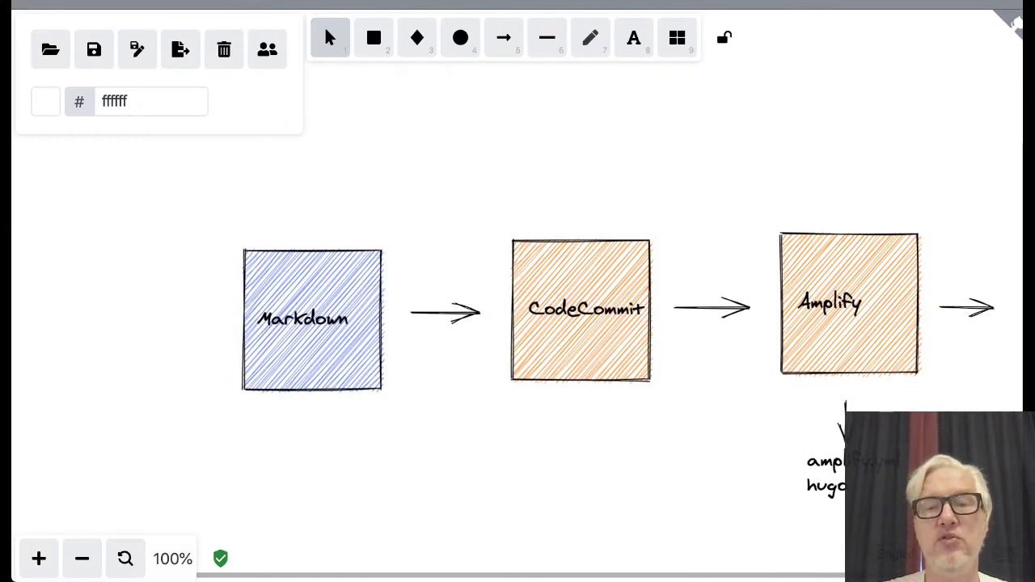
pyautogui.hscroll(5, 518, 323)
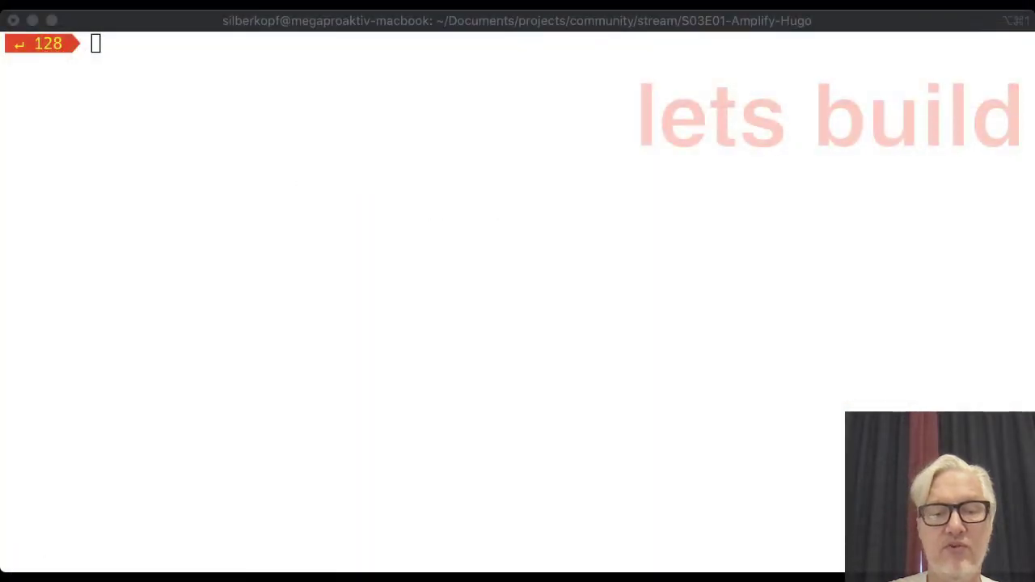
# - Switch to the terminal and enter the Homebrew command brew install hugo for installing Hugo
pyautogui.press('super+Tab')
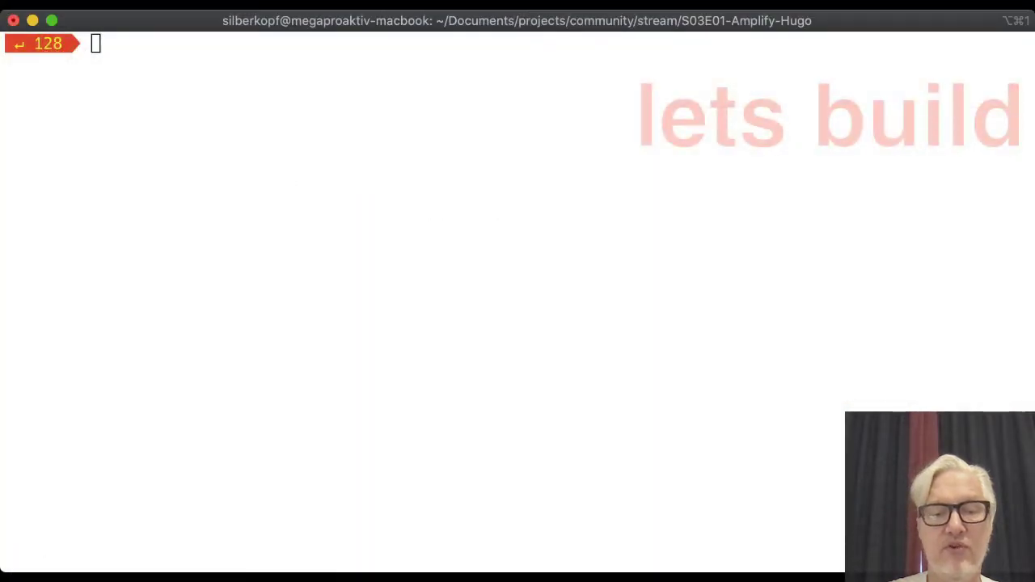
pyautogui.press('super+Tab')
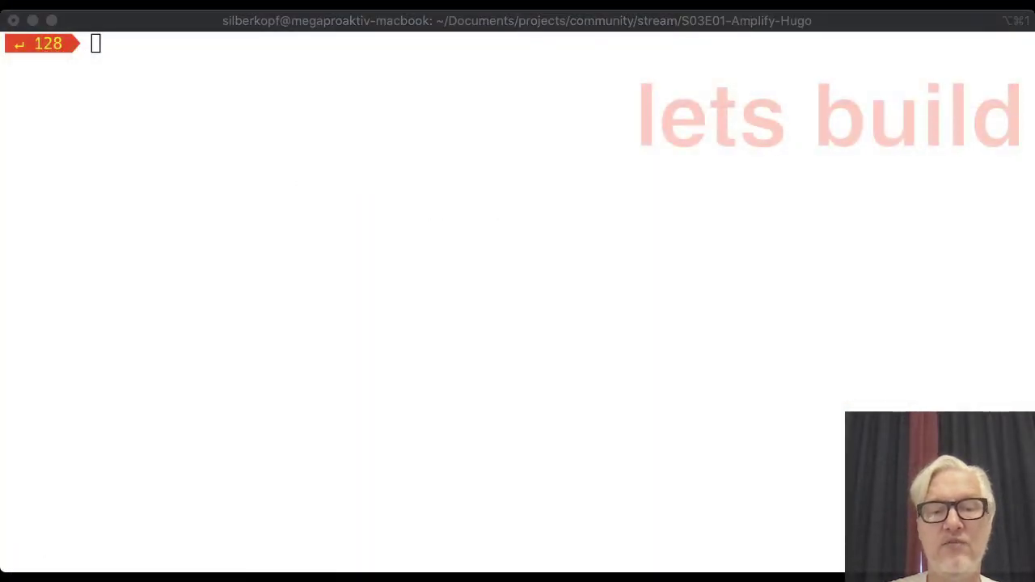
pyautogui.press('super+Tab')
pyautogui.write('brew install hugo')
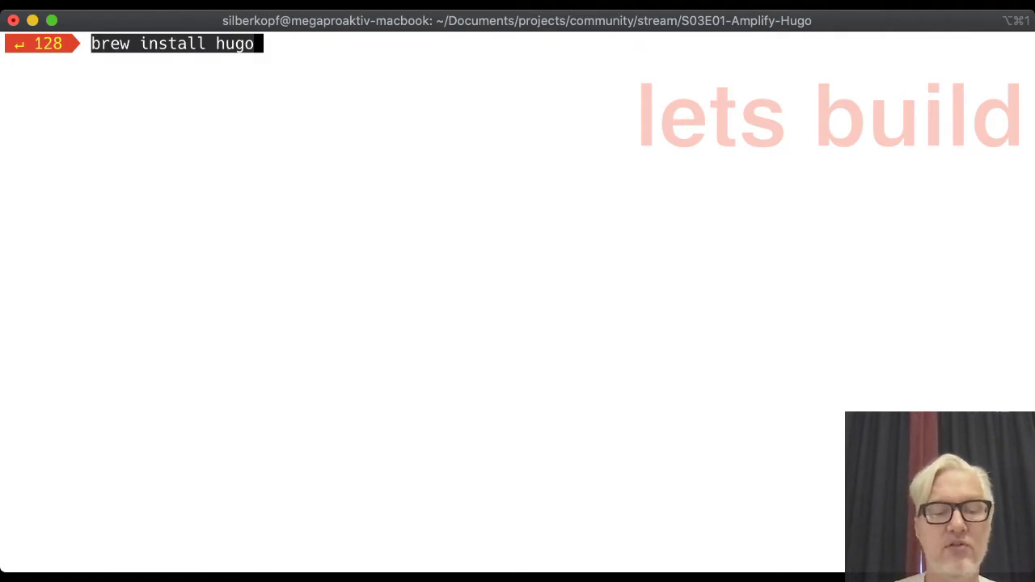
pyautogui.press('Return')
# - Check the installed Hugo version with hugo version
pyautogui.write('hugo ')
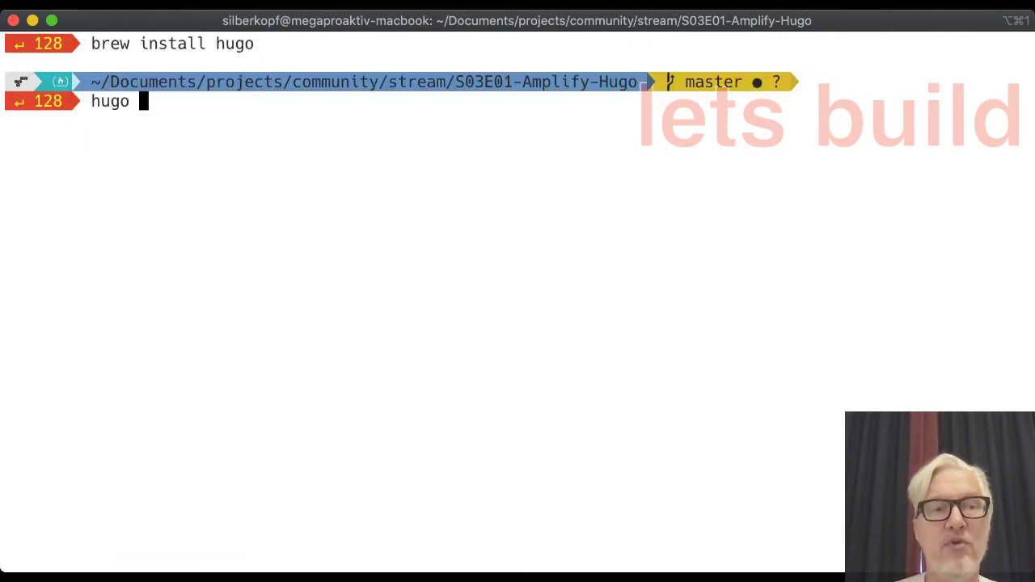
pyautogui.write('version')
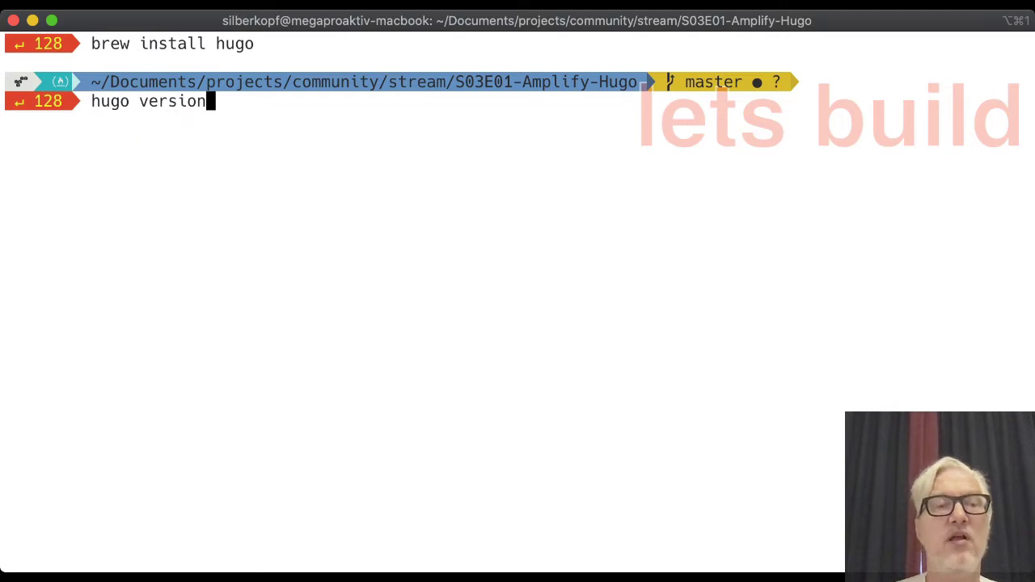
pyautogui.press('Return')
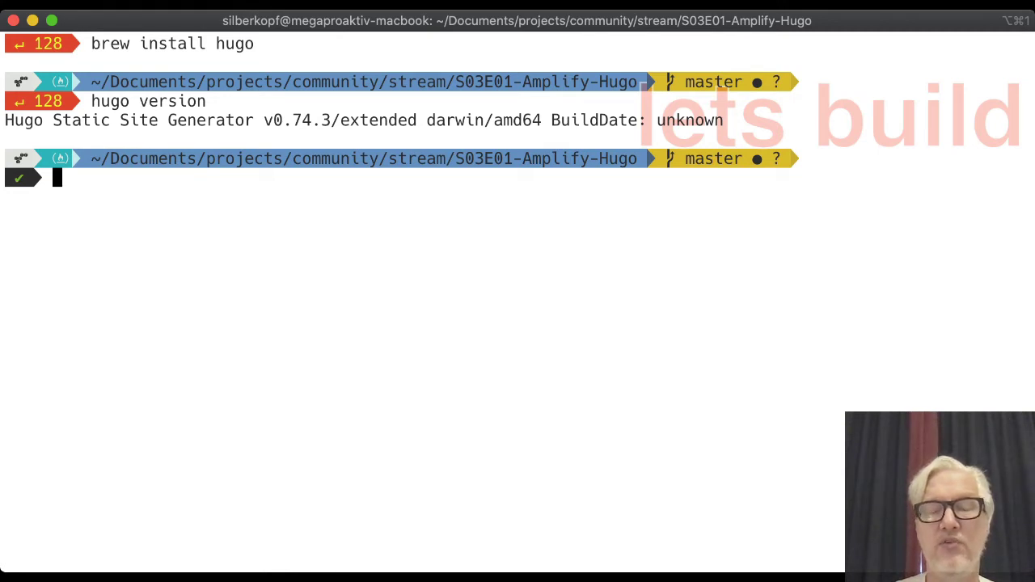
# - Create a new Hugo site named letsbuild and list the contents of the current directory
pyautogui.press('super+Tab')
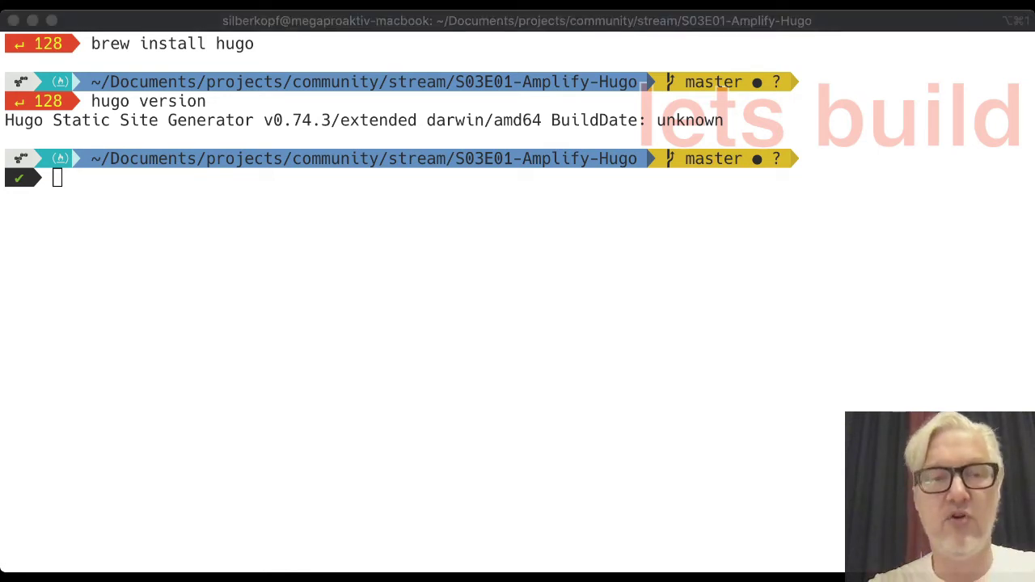
pyautogui.press('super+Tab')
pyautogui.write('hugo new site letsbuild')
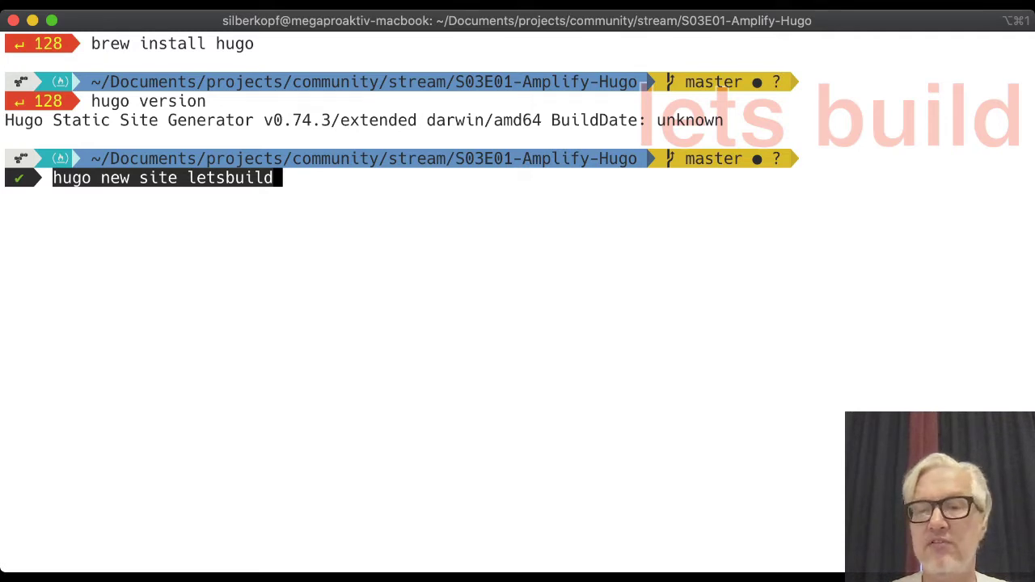
pyautogui.press('Return')
pyautogui.write('l')
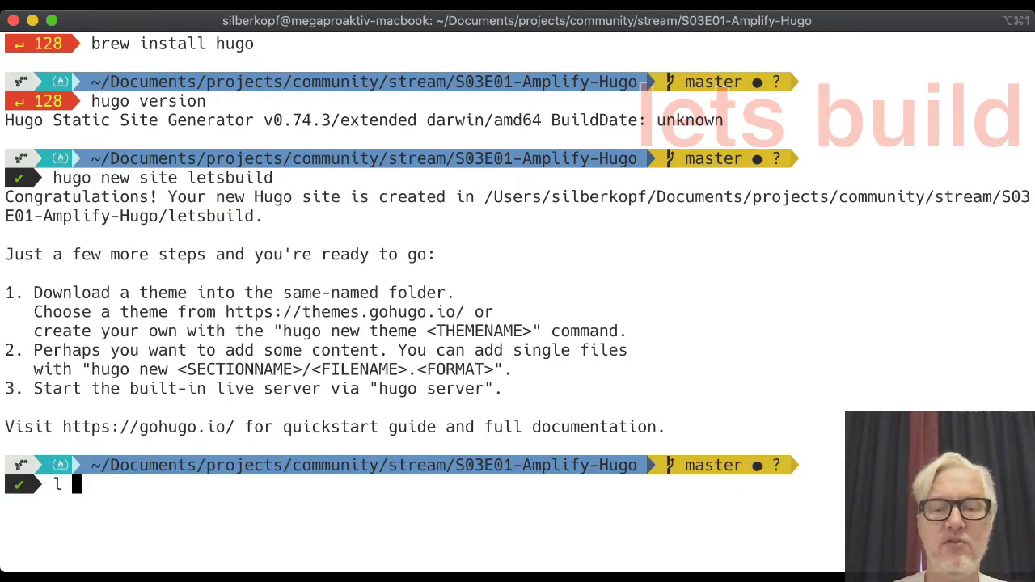
pyautogui.press('Return')
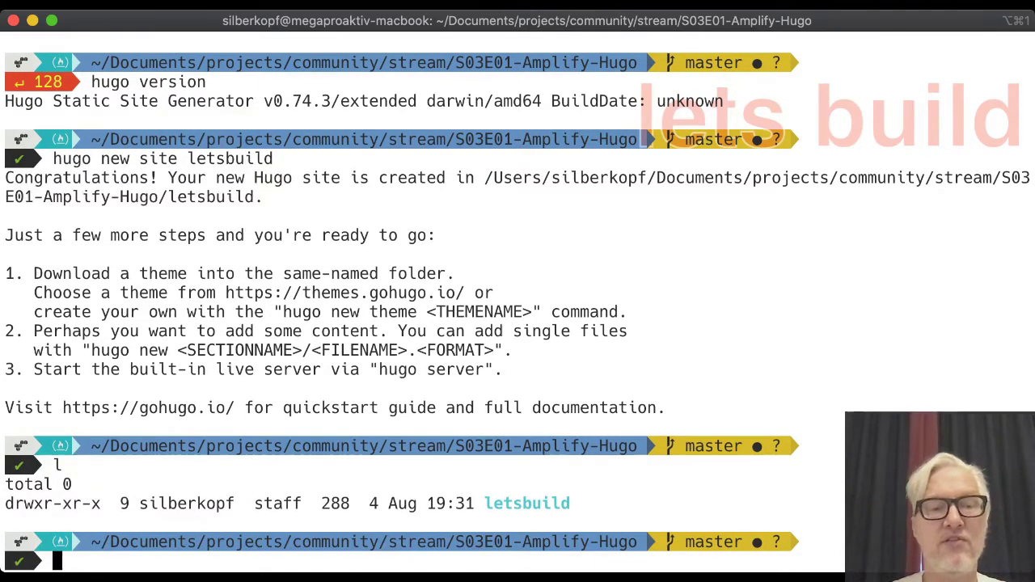
# - Change into the letsbuild directory, print its full path and copy that path to the clipboard with pbcopy
pyautogui.write('cd ')
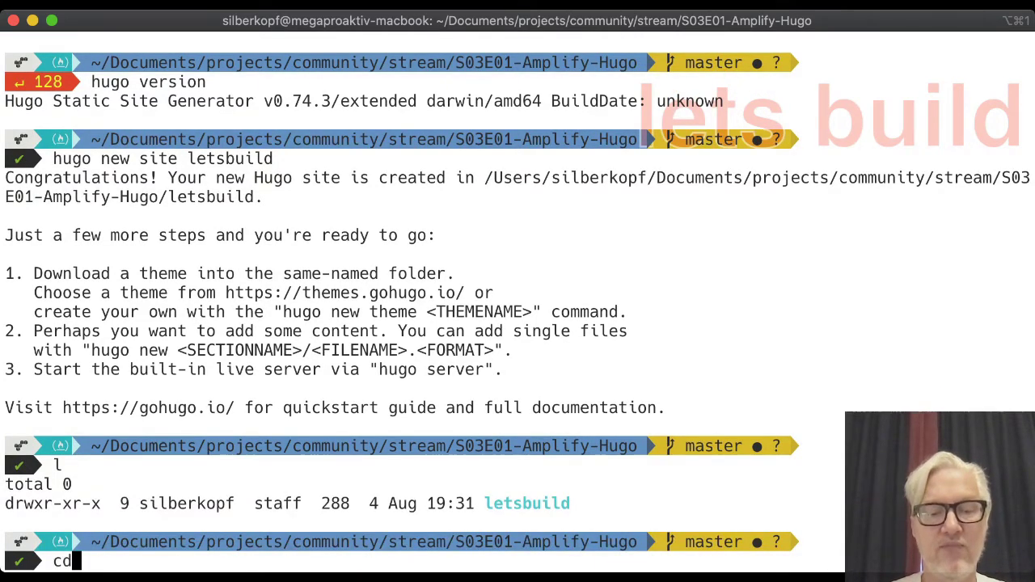
pyautogui.write('le')
pyautogui.press('Tab')
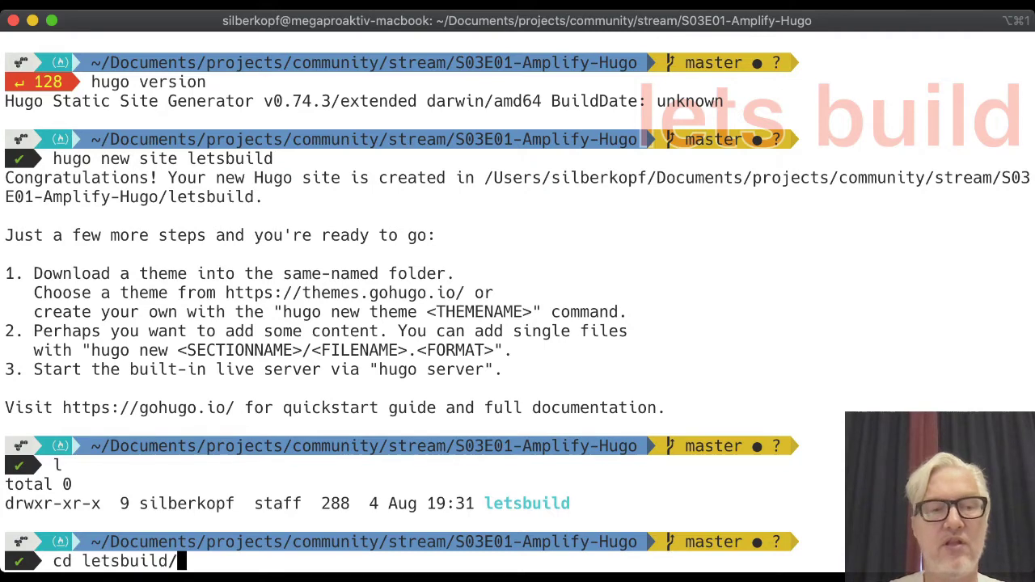
pyautogui.press('Return')
pyautogui.write('pwd')
pyautogui.press('Return')
pyautogui.press('Up')
pyautogui.write('|pbcopy')
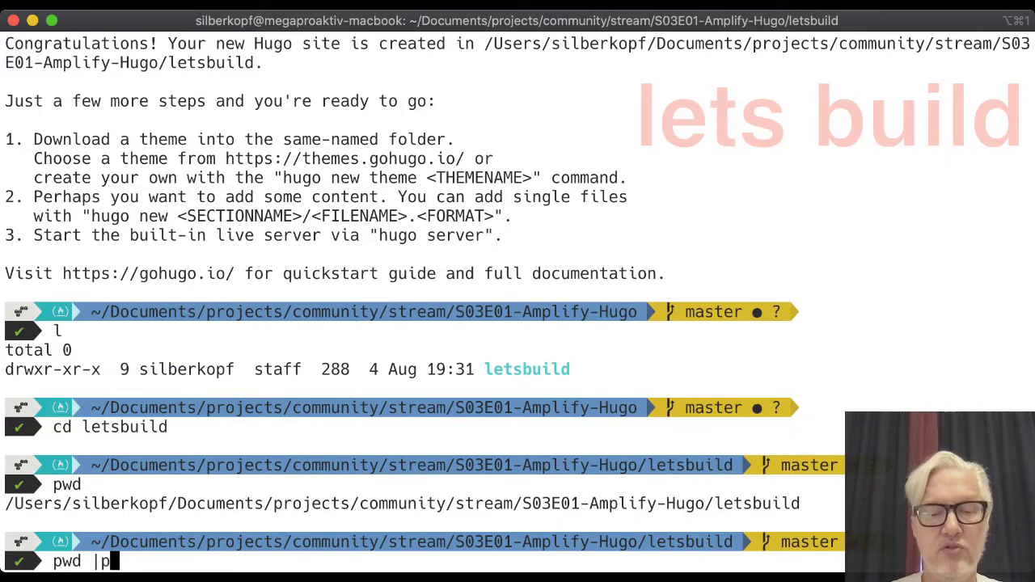
pyautogui.press('Return')
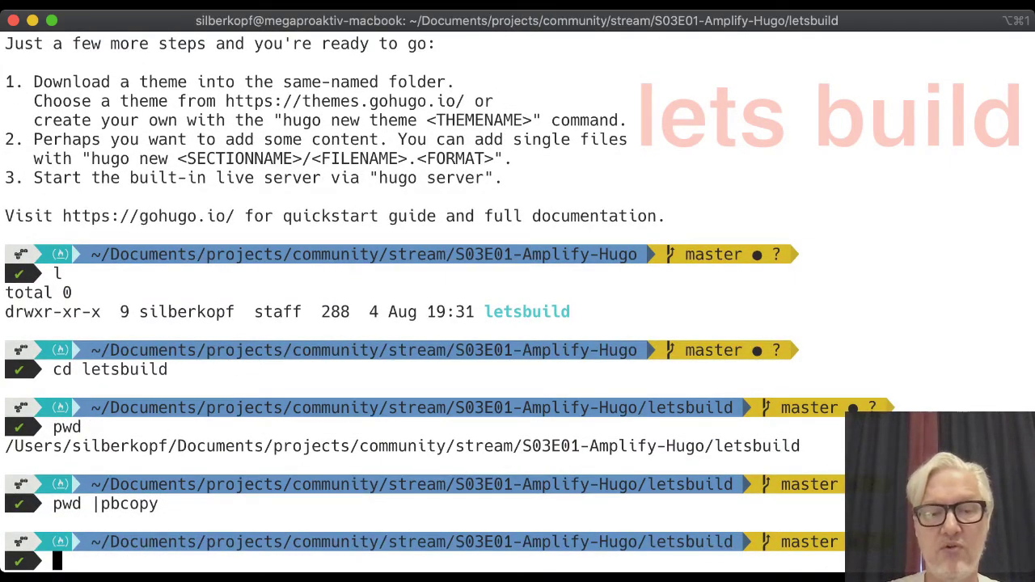
# - Switch to Visual Studio Code and add the letsbuild site folder to the workspace
pyautogui.press('super+Tab')
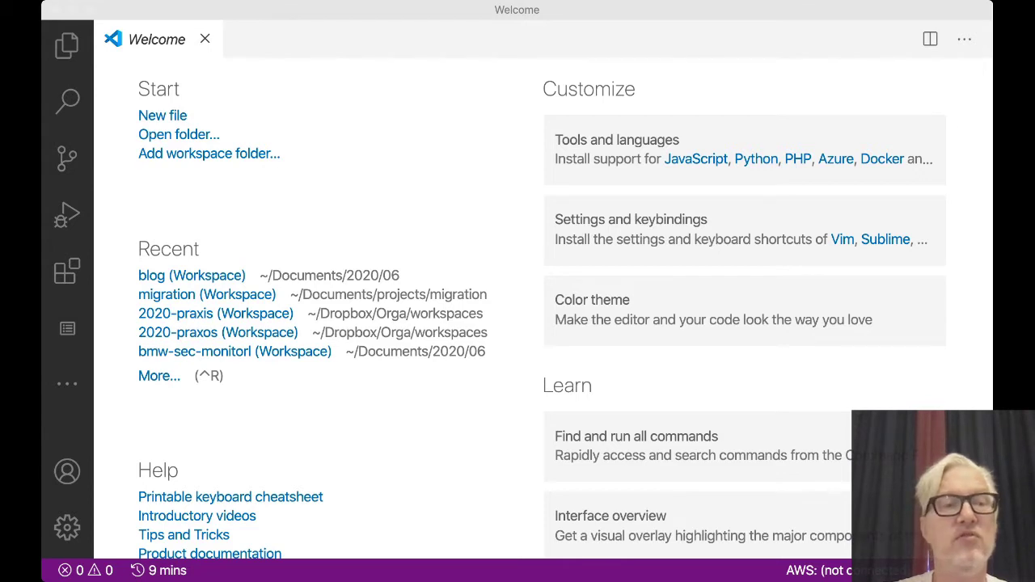
pyautogui.press('super+Tab')
pyautogui.press('super+Tab')
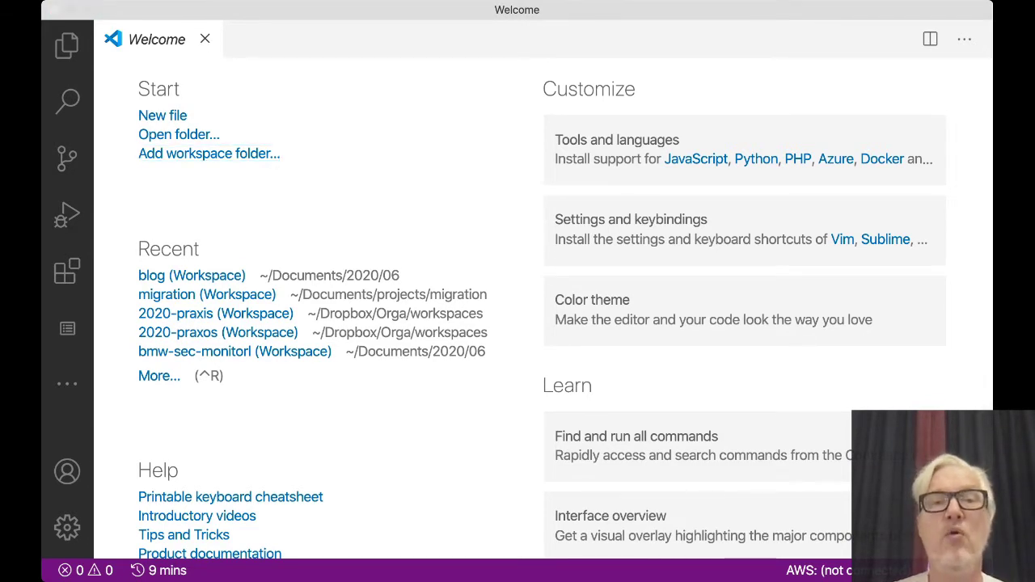
pyautogui.press('super+Tab')
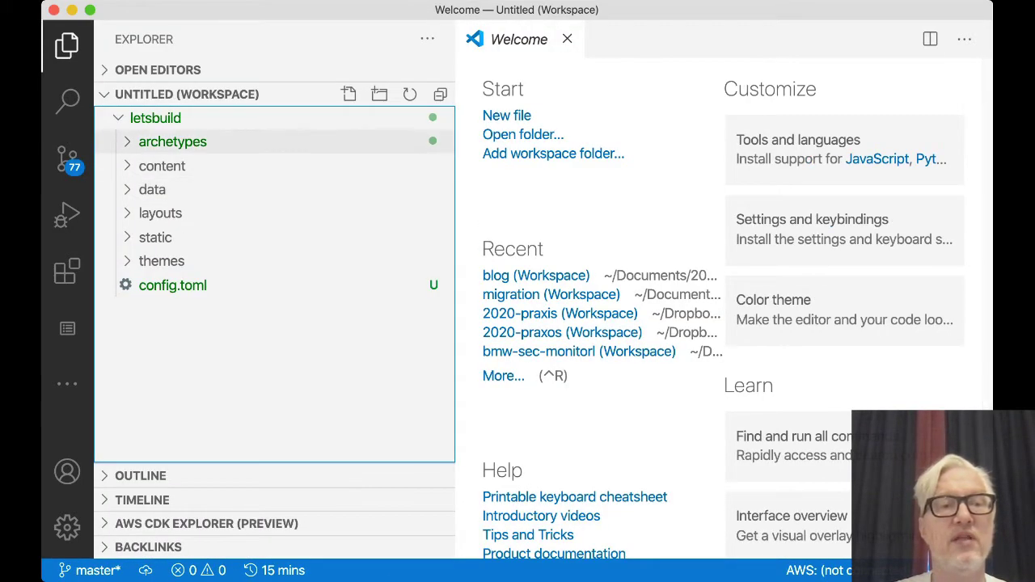
# - Inspect the site structure by viewing config.toml and expanding the themes, static, layouts and content folders
pyautogui.click(172, 284)
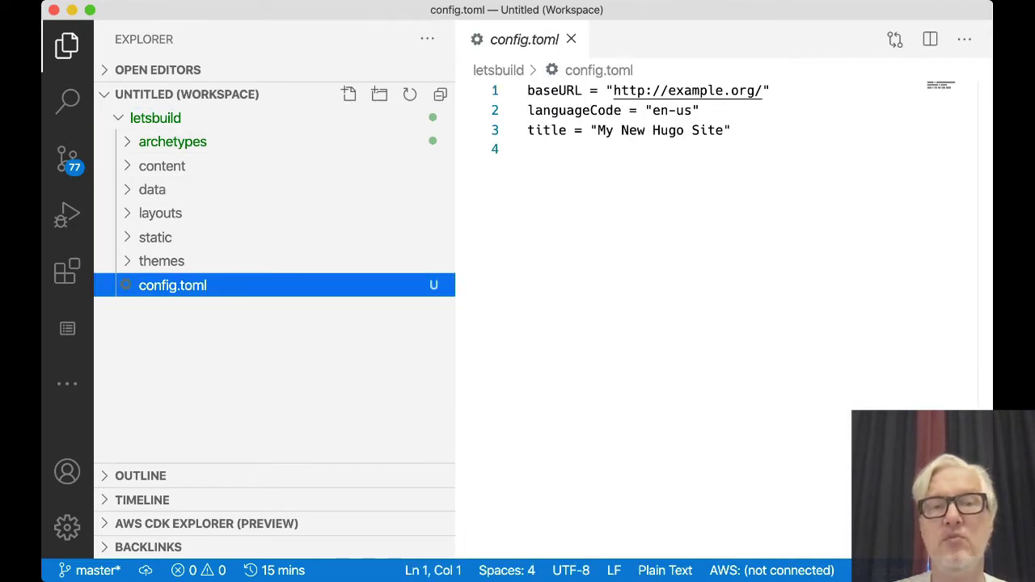
pyautogui.click(161, 261)
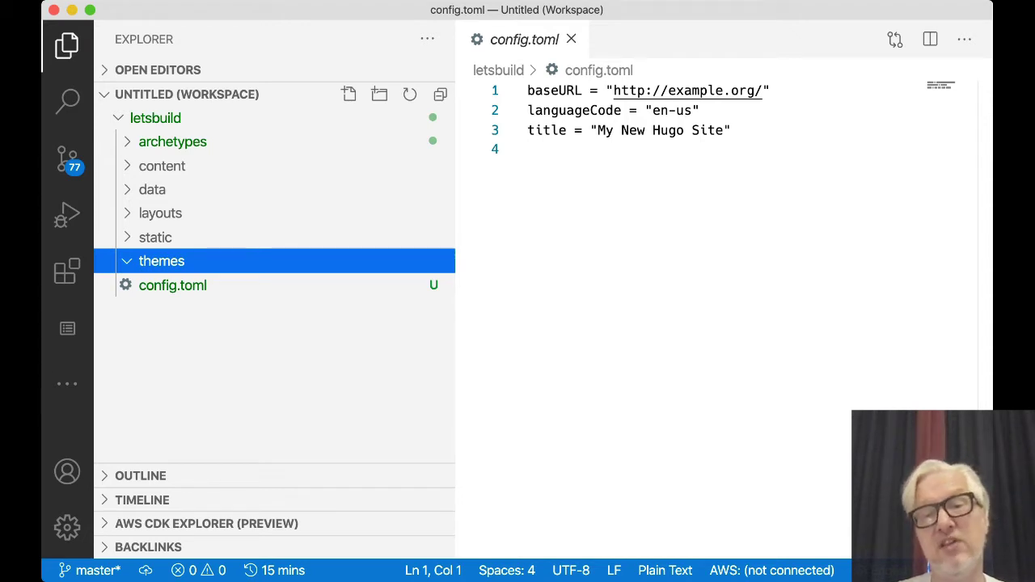
pyautogui.click(155, 237)
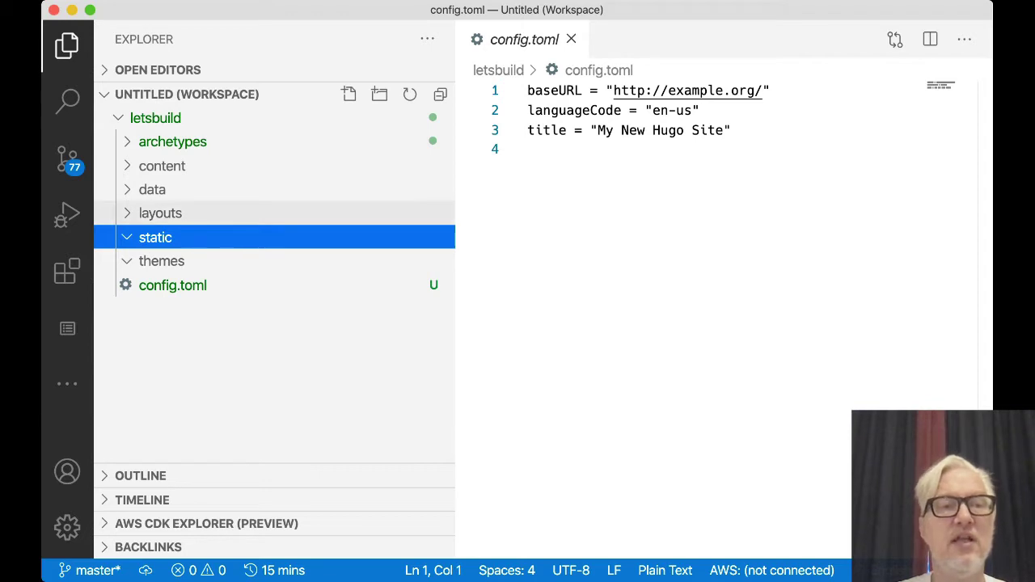
pyautogui.click(160, 212)
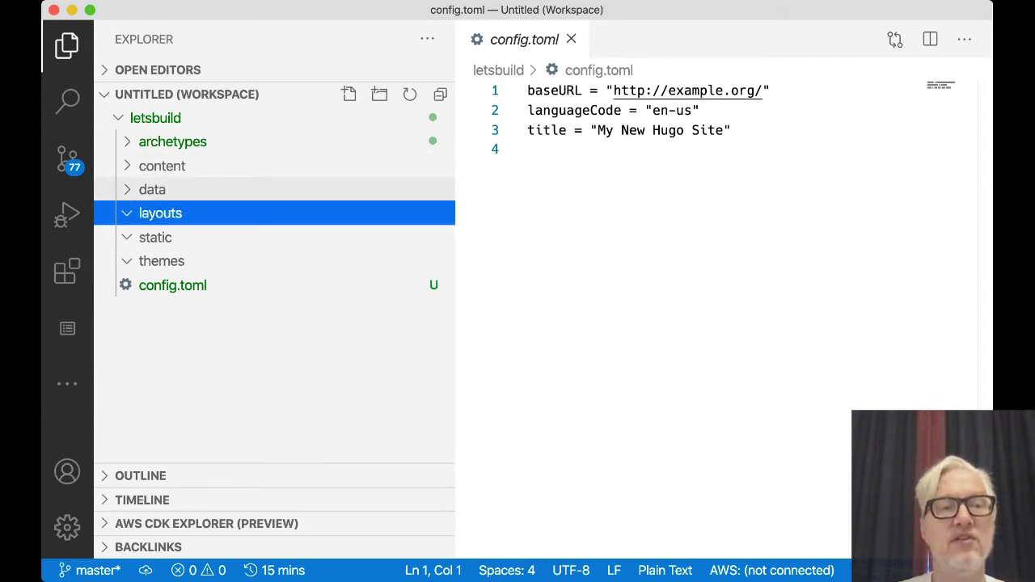
pyautogui.click(162, 166)
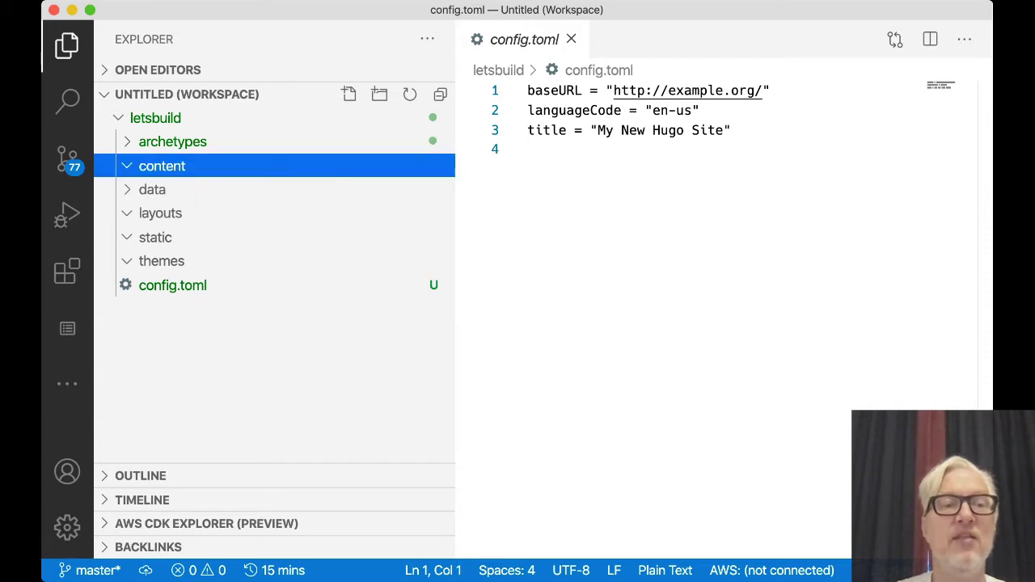
# - Return to the terminal, list the files in letsbuild and initialize a Git repository there
pyautogui.press('super+Tab')
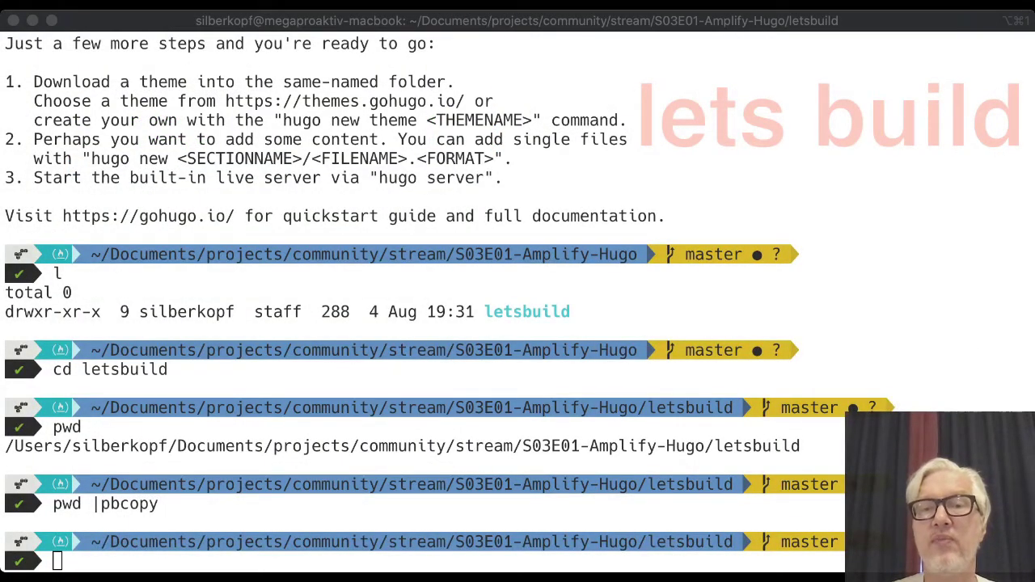
pyautogui.press('super+Tab')
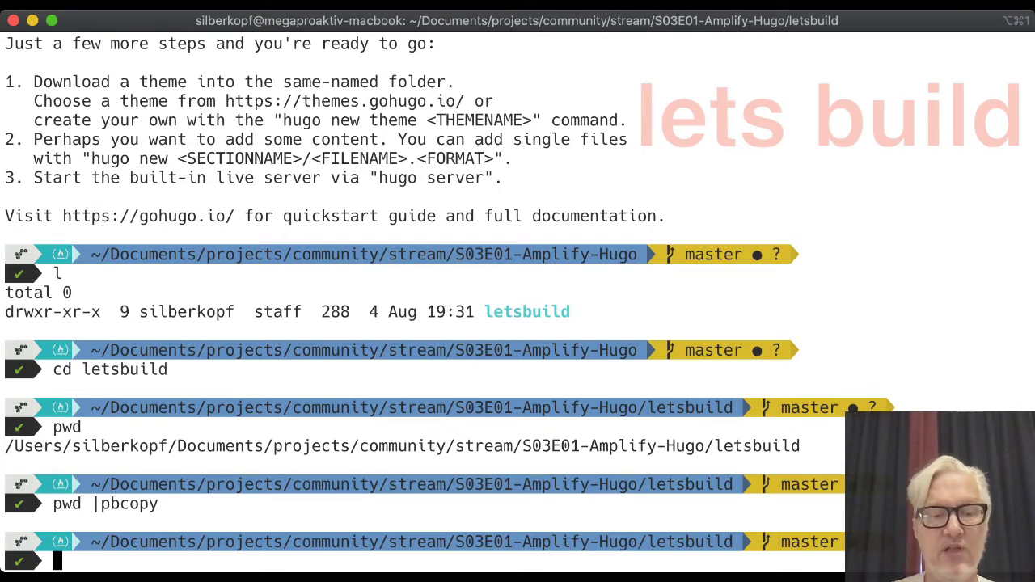
pyautogui.write('l')
pyautogui.press('Return')
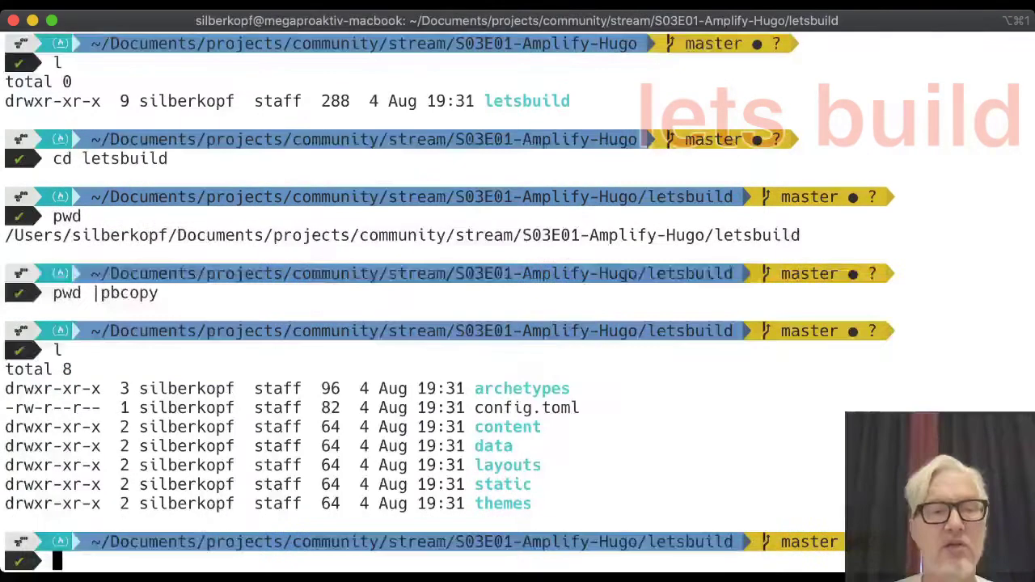
pyautogui.write('git init')
pyautogui.press('Return')
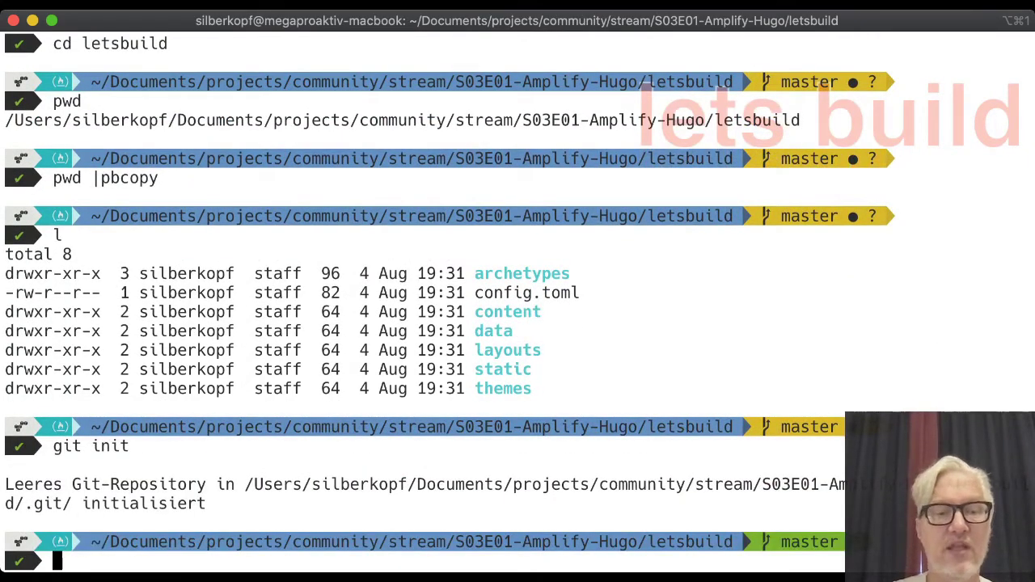
pyautogui.press('super+Tab')
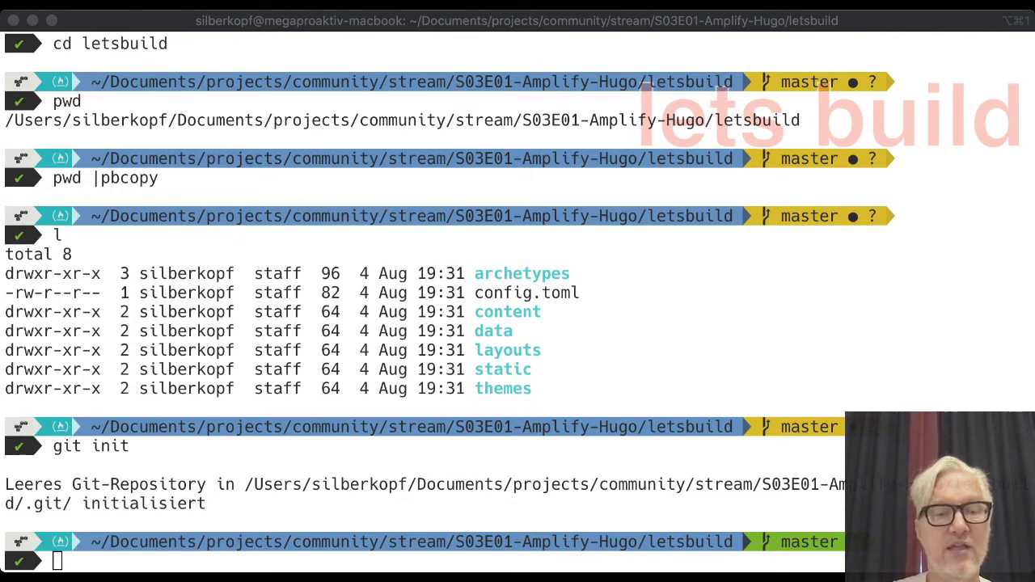
pyautogui.click(645, 82)
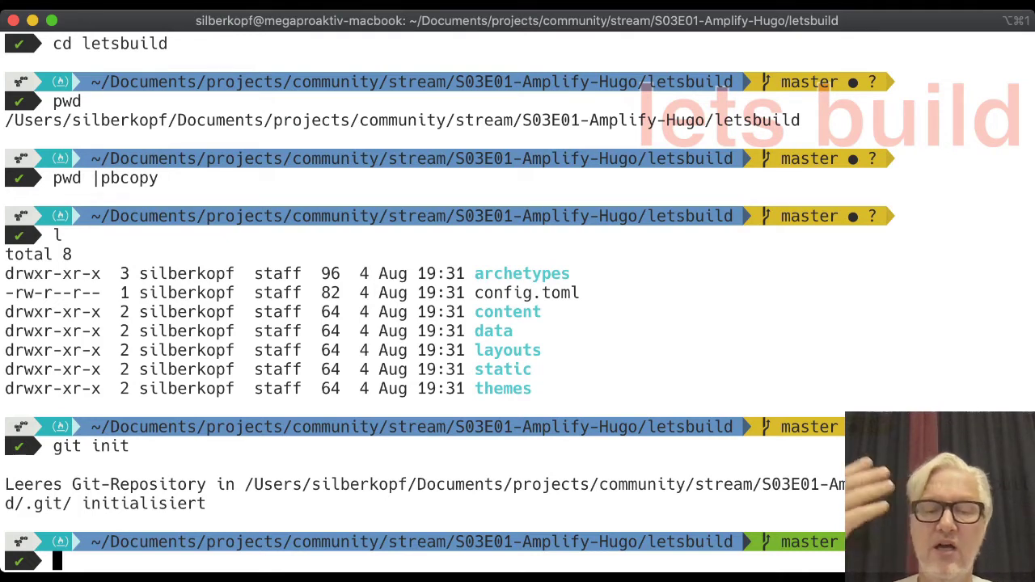
pyautogui.write('git submodule add https://github.com/budparr/gohugo-theme-ananke.git themes/ananke')
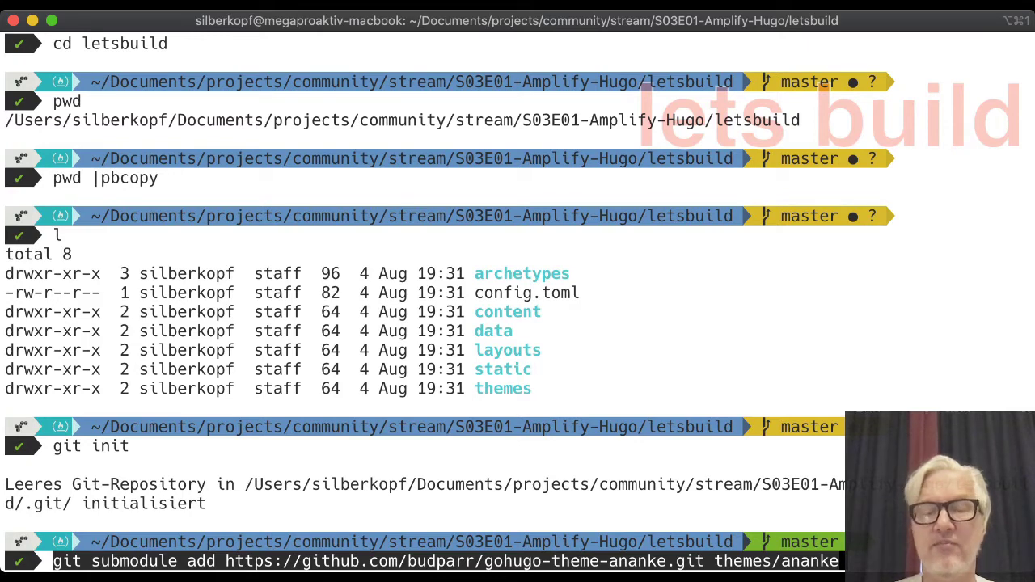
pyautogui.press('Return')
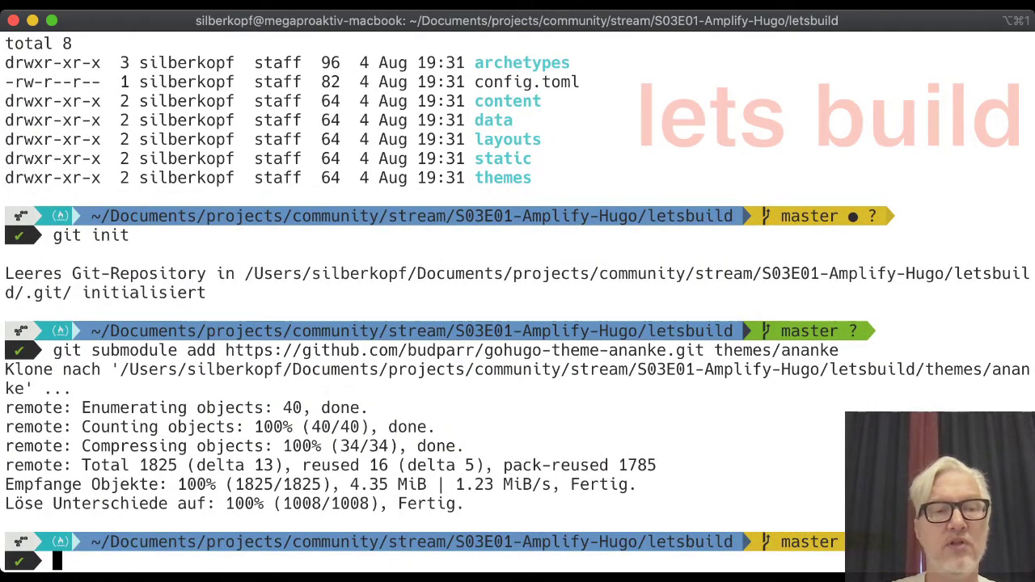
# - List the contents of the themes directory and of its ananke subfolder
pyautogui.write('l themes/')
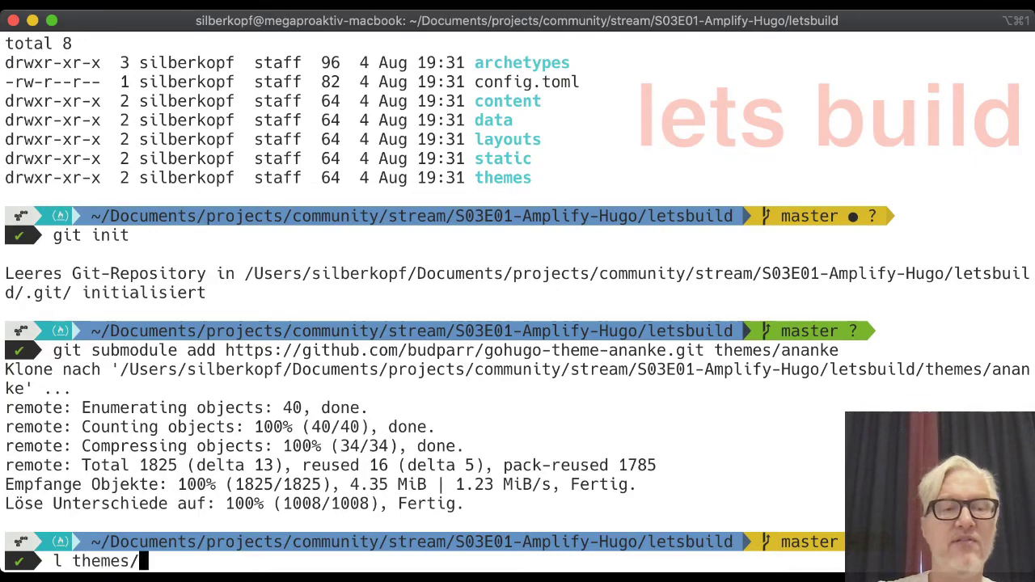
pyautogui.press('Return')
pyautogui.press('Up')
pyautogui.write('a')
pyautogui.press('BackSpace')
pyautogui.write('/ananke')
pyautogui.press('Tab')
pyautogui.press('Return')
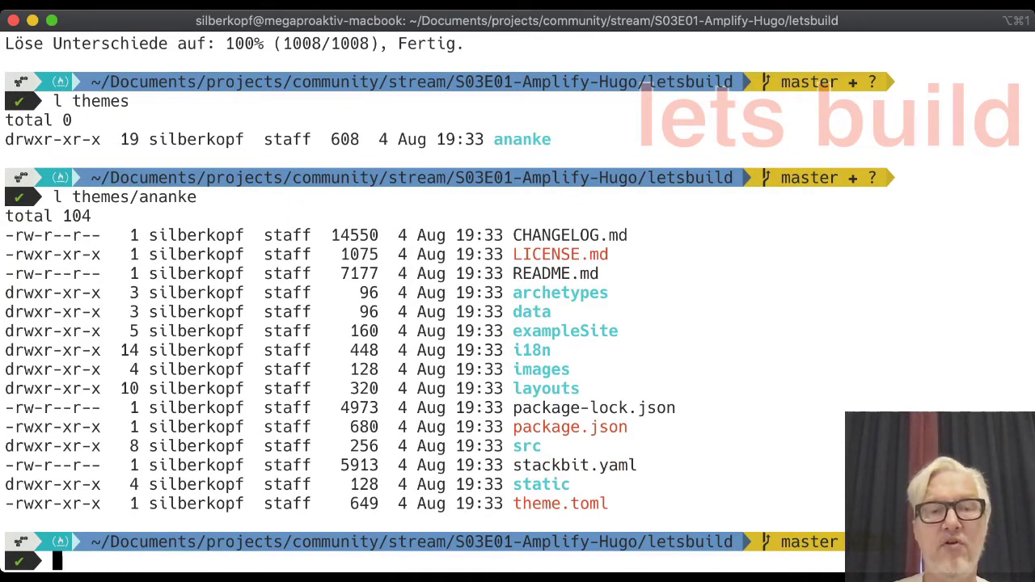
# - List the contents of the Ananke theme's layouts directory, themes/ananke/layouts
pyautogui.press('Up')
pyautogui.write('/la')
pyautogui.press('Tab')
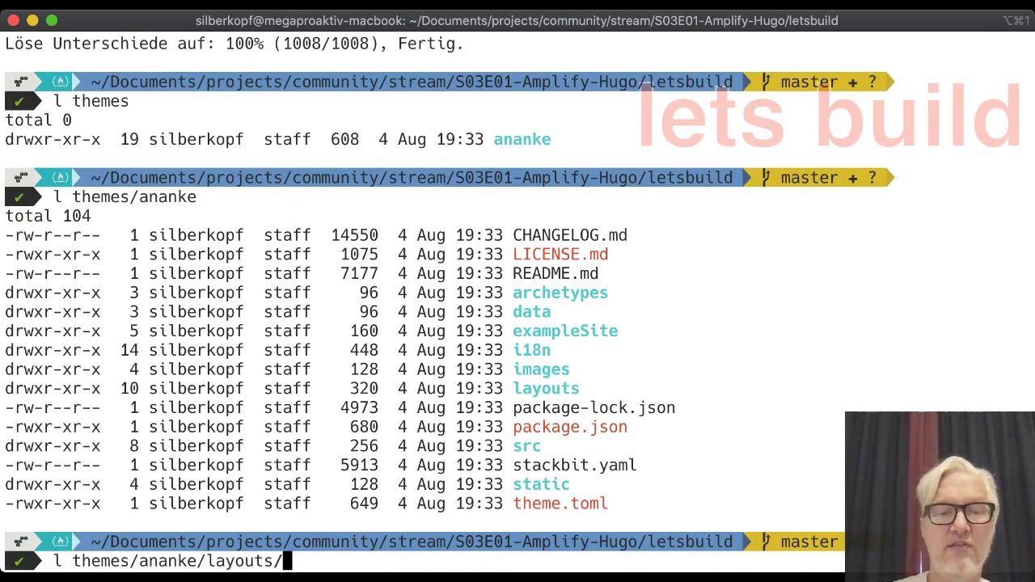
pyautogui.press('Return')
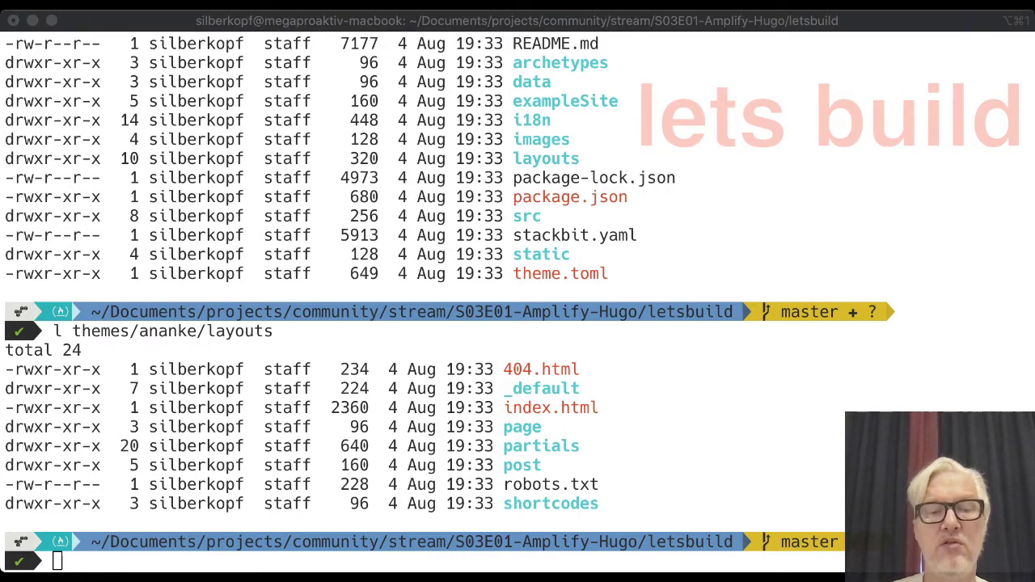
# - Append the line theme = "ananke" to config.toml using echo
pyautogui.write('echo \'theme = "ananke"\' >> config.toml')
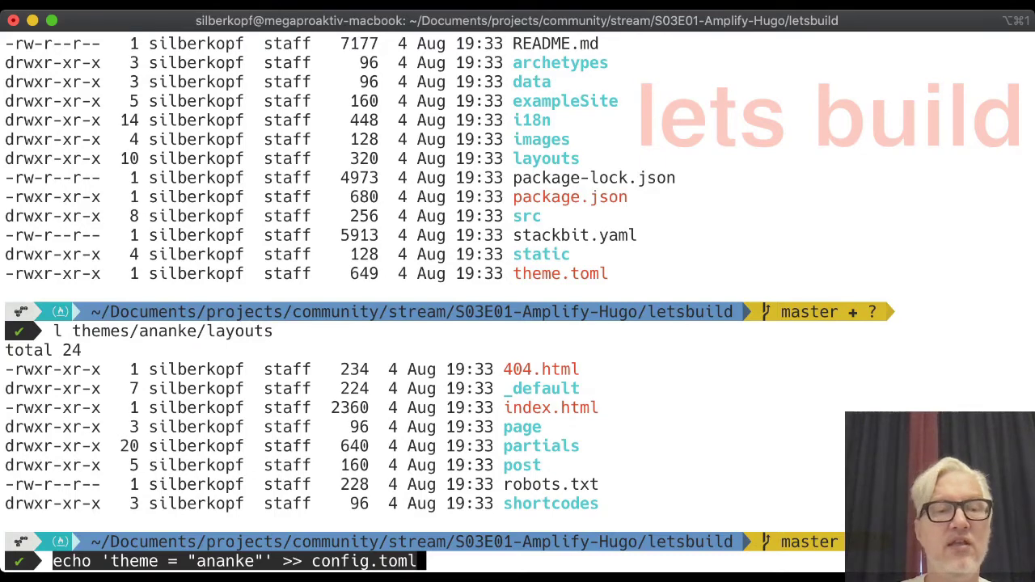
pyautogui.press('Return')
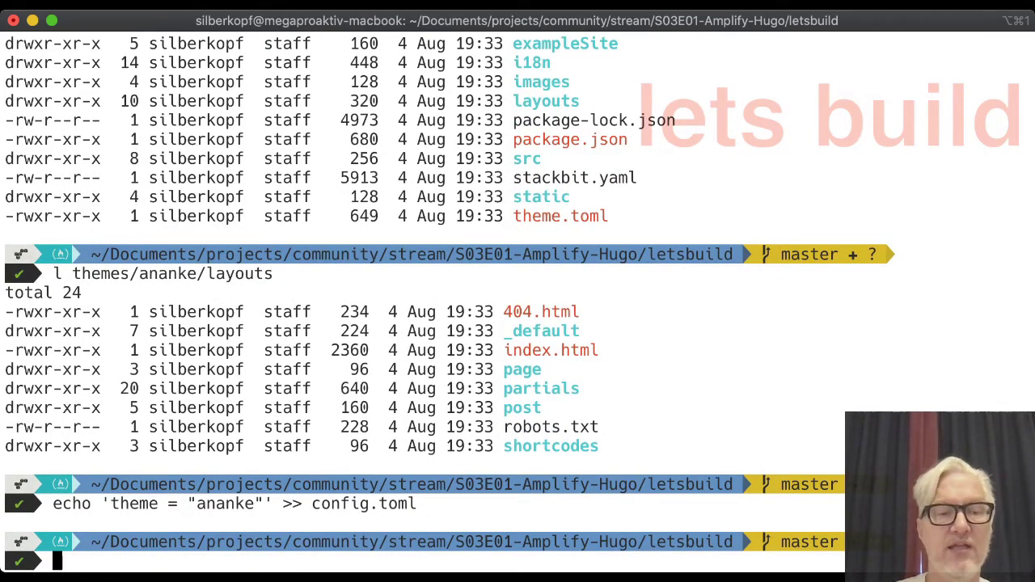
# - Create a new Hugo post at posts/my-first-post.md and highlight the path of the created file
pyautogui.press('super+Tab')
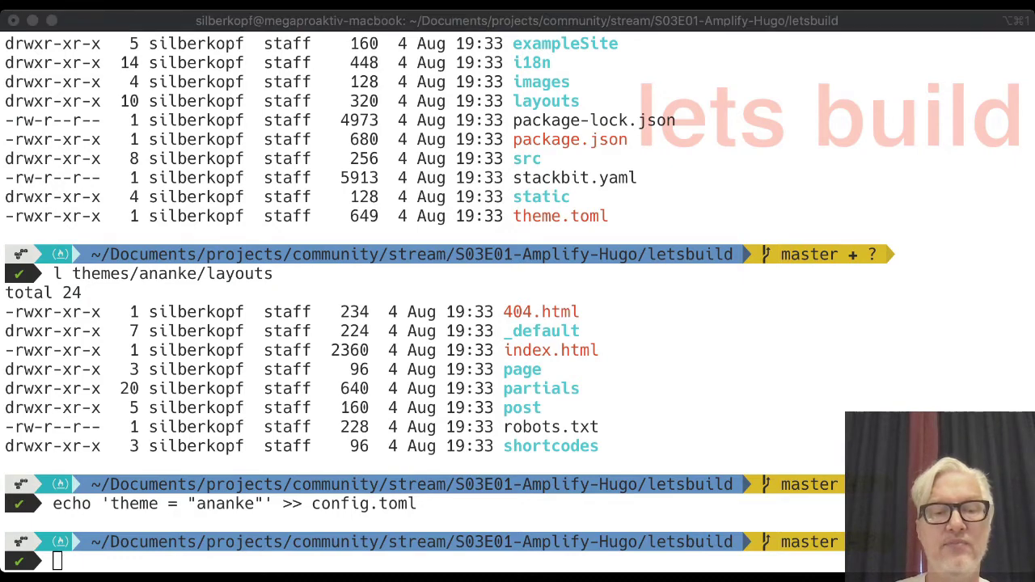
pyautogui.press('super+Tab')
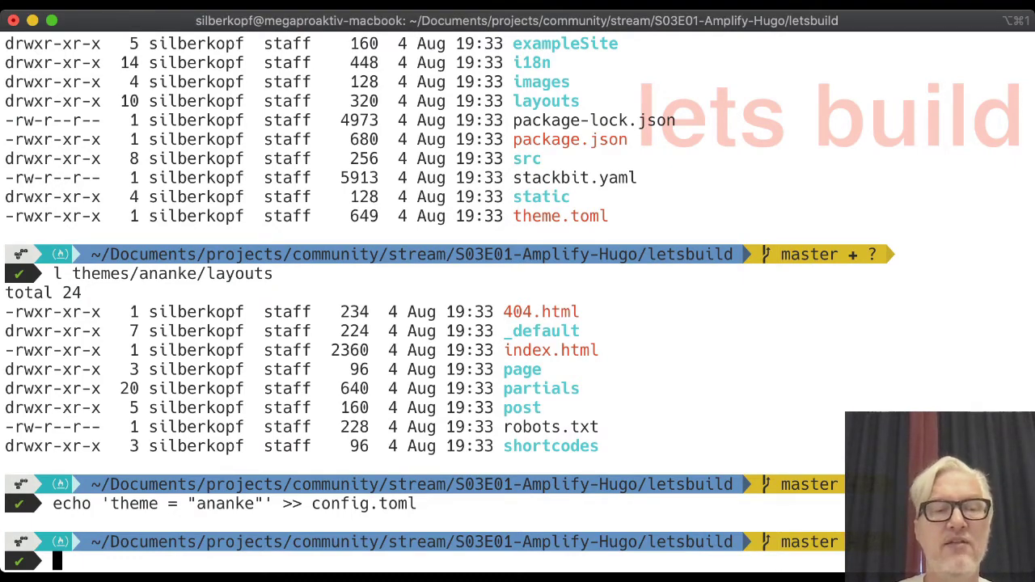
pyautogui.write('hugo new posts/my-first-post.md')
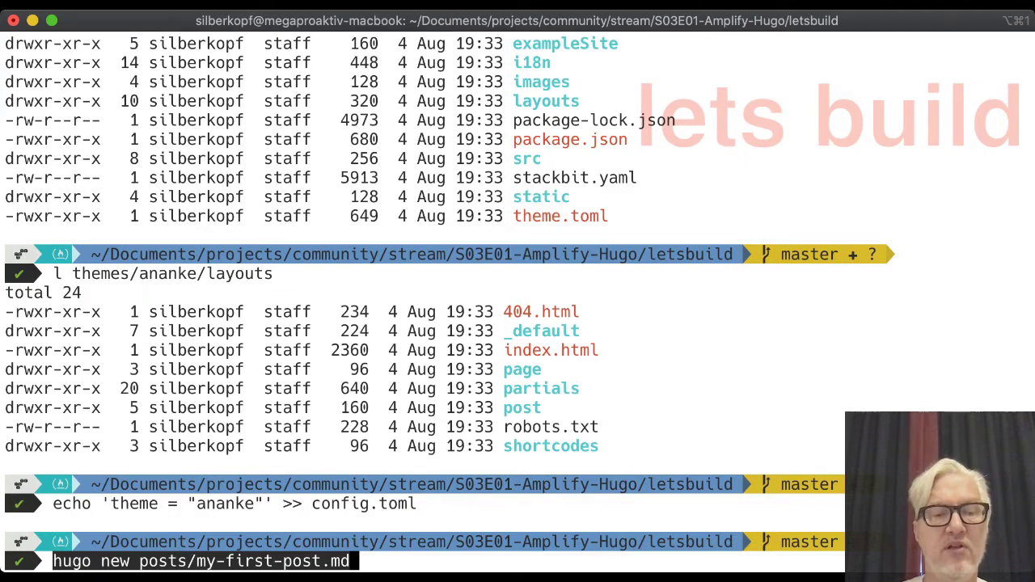
pyautogui.press('Return')
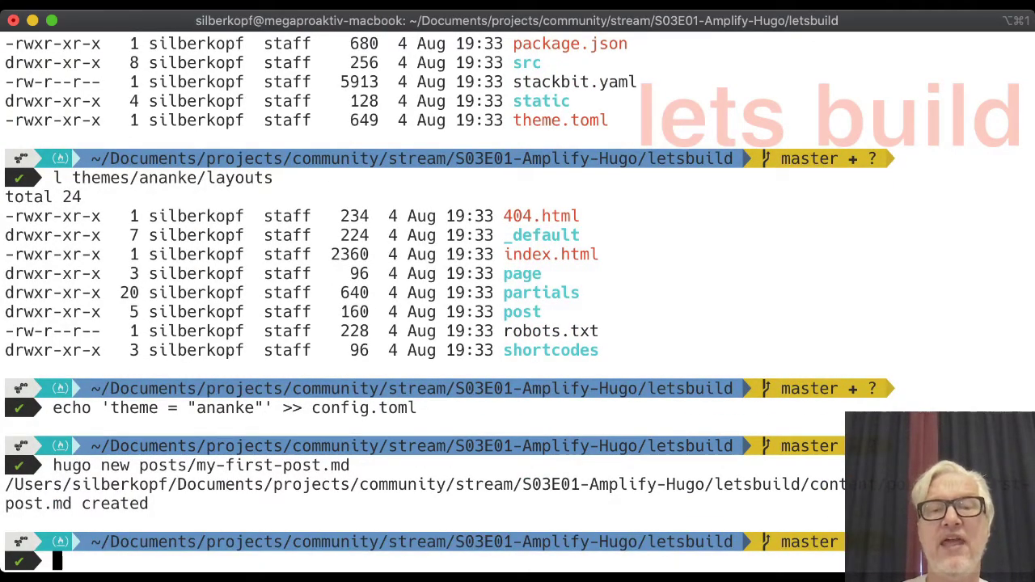
pyautogui.doubleClick(405, 484)
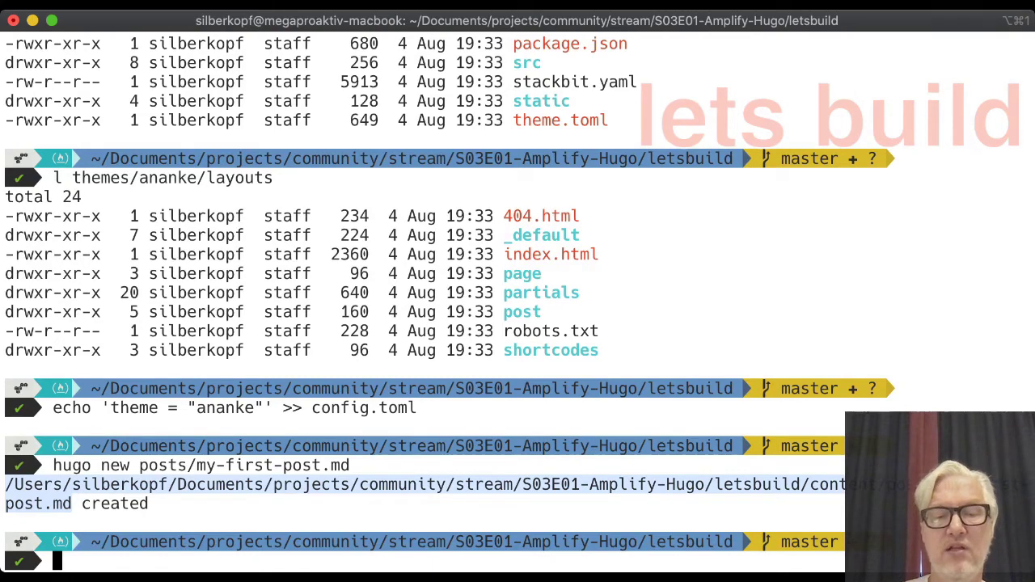
# - Switch to Visual Studio Code and open my-first-post.md from content/posts
pyautogui.press('super+Tab')
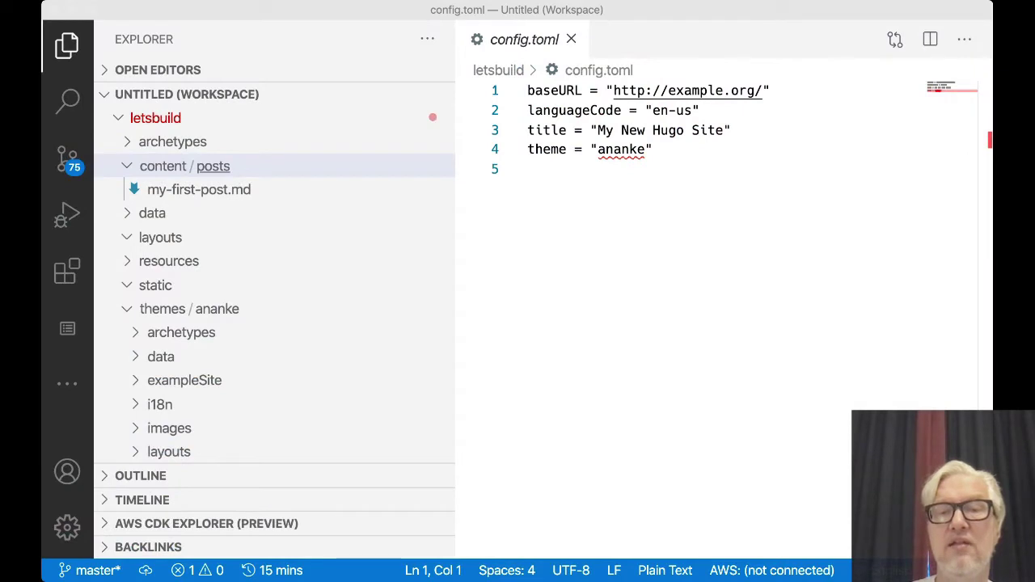
pyautogui.click(530, 169)
pyautogui.click(199, 189)
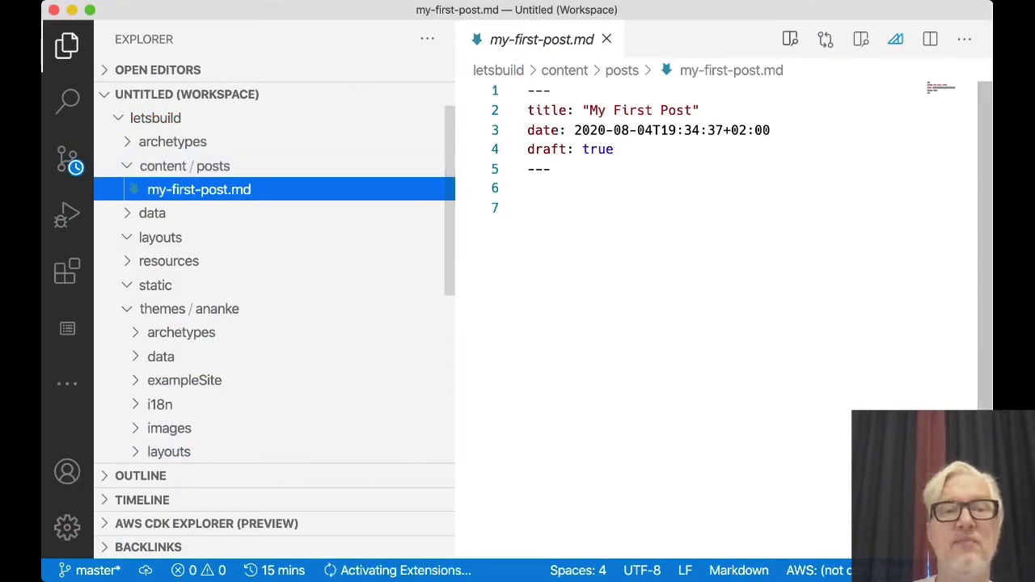
# - Replace the post's title in the front matter with "Lets buildt"
pyautogui.moveTo(589, 110); pyautogui.dragTo(691, 110)
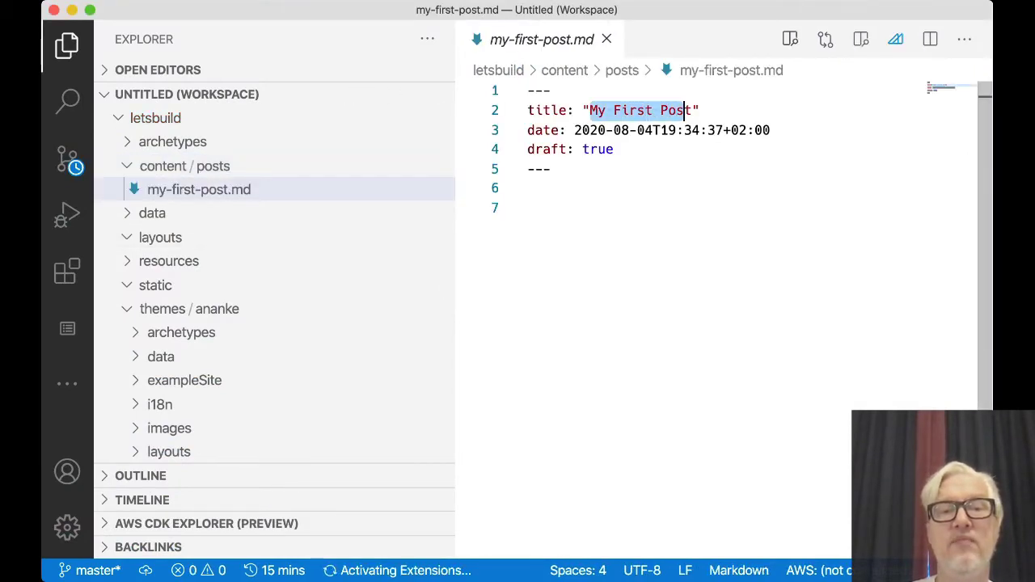
pyautogui.write('Letts build')
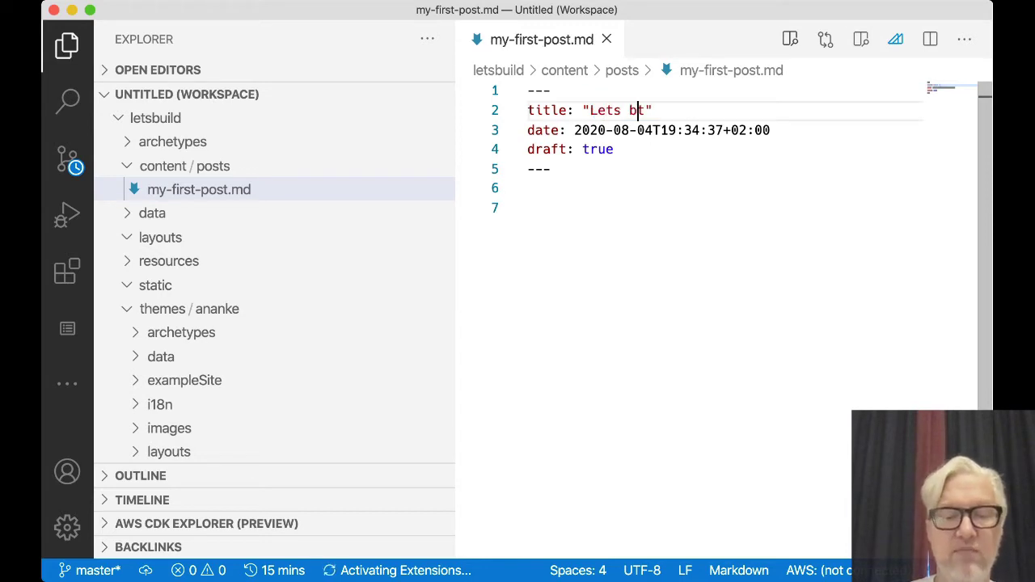
pyautogui.click(636, 130)
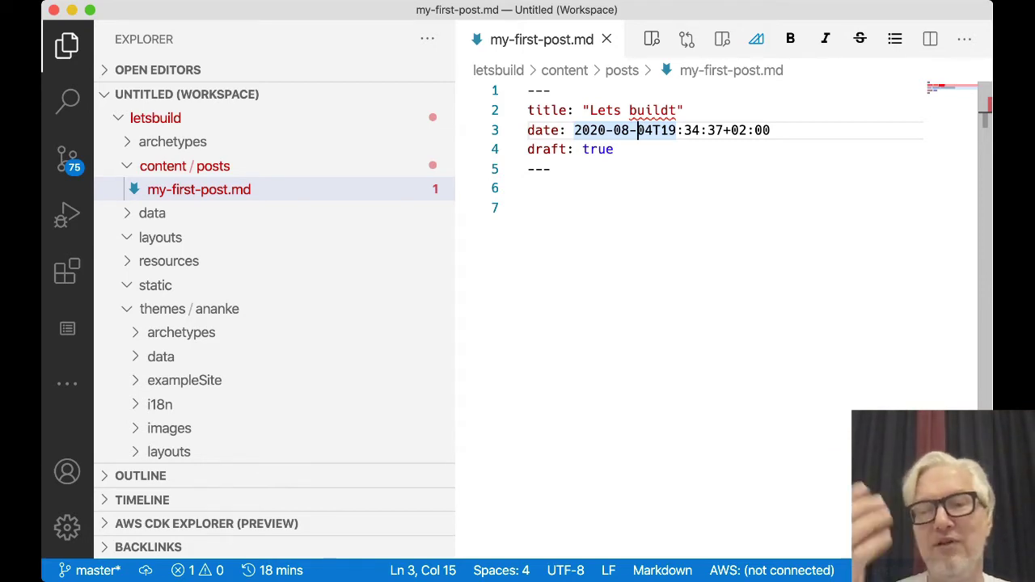
# - Add the second-level Markdown heading "## Lets build" below the post's front matter
pyautogui.press('Down')
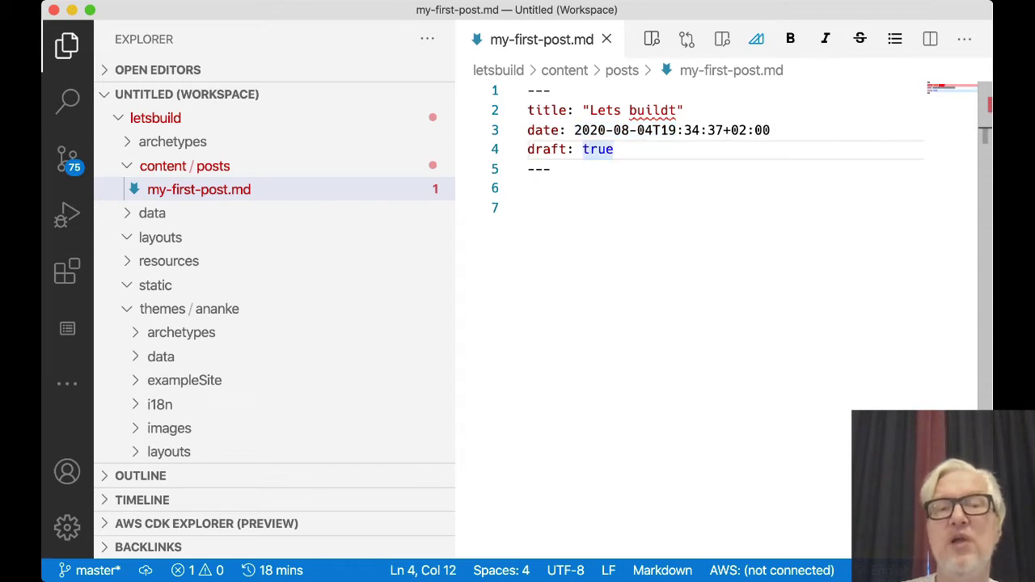
pyautogui.press('Down')
pyautogui.press('Down')
pyautogui.press('Return')
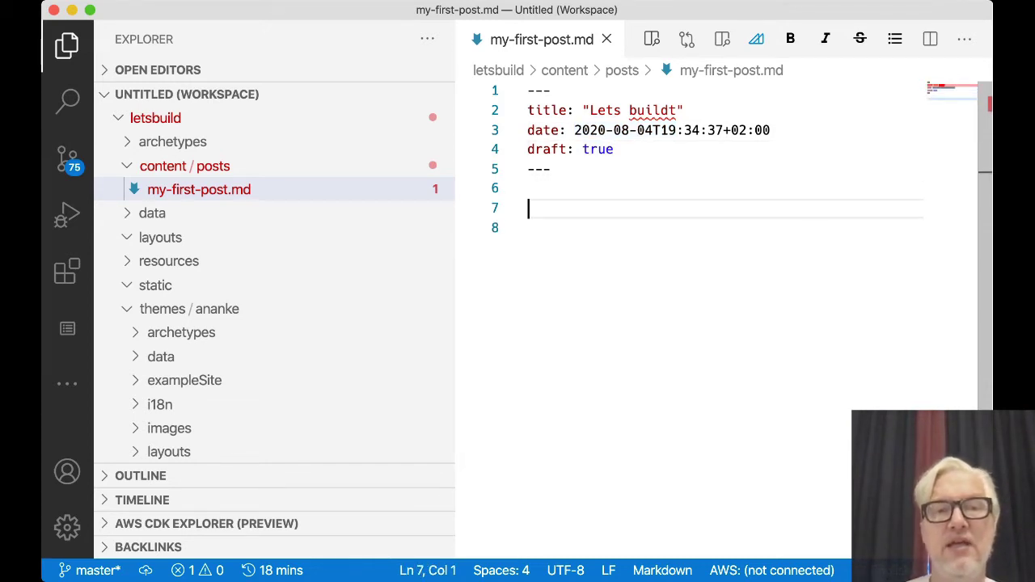
pyautogui.write('##')
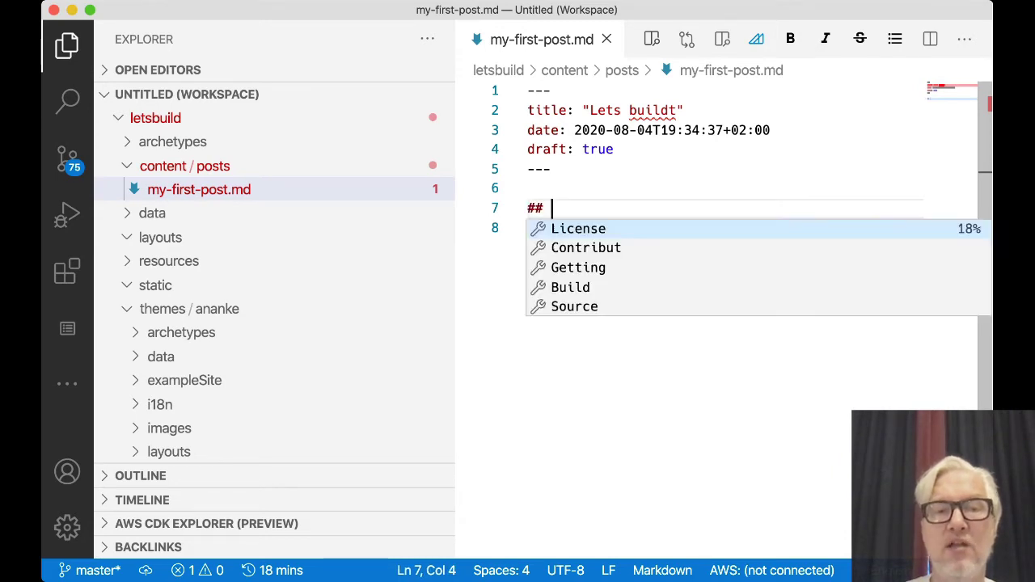
pyautogui.write(' Lets bjuild')
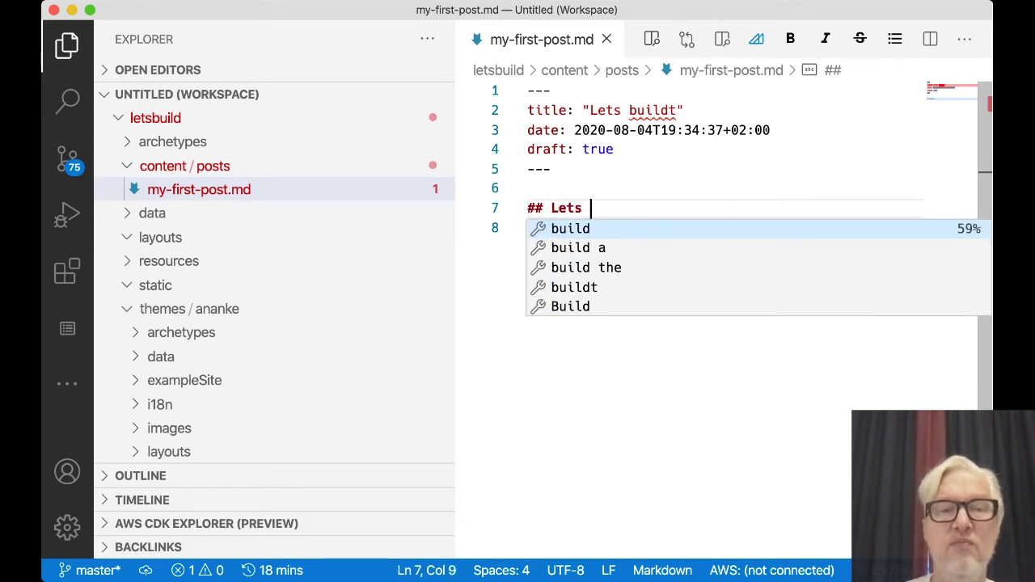
pyautogui.press('BackSpace')
pyautogui.press('BackSpace')
pyautogui.press('BackSpace')
pyautogui.press('BackSpace')
pyautogui.press('BackSpace')
pyautogui.write('uild')
pyautogui.press('Return')
pyautogui.press('Return')
# - Start a ```json code block under the heading with an object in braces containing key: "hi"
pyautogui.write('```josn')
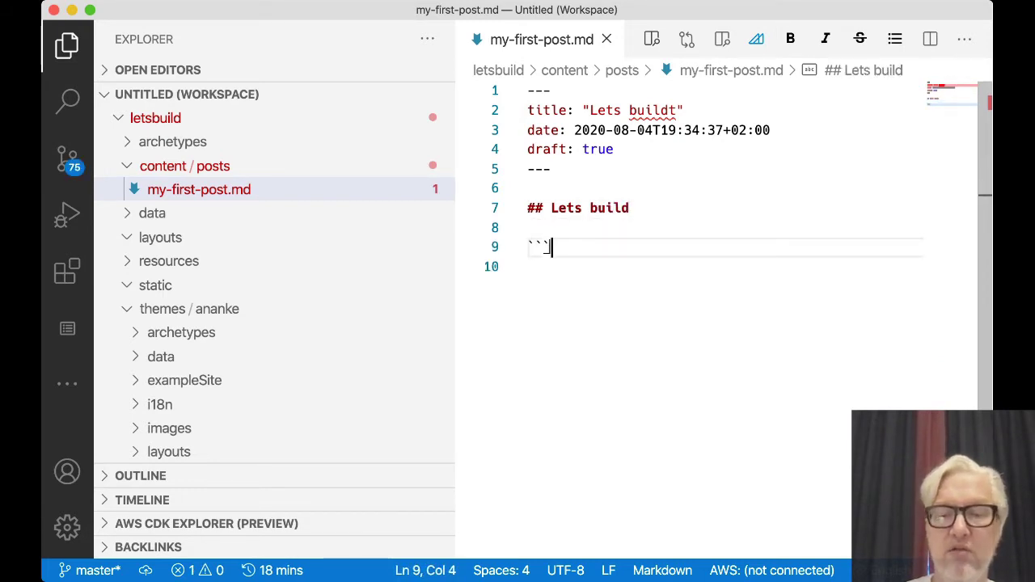
pyautogui.press('BackSpace')
pyautogui.press('BackSpace')
pyautogui.press('BackSpace')
pyautogui.write('son')
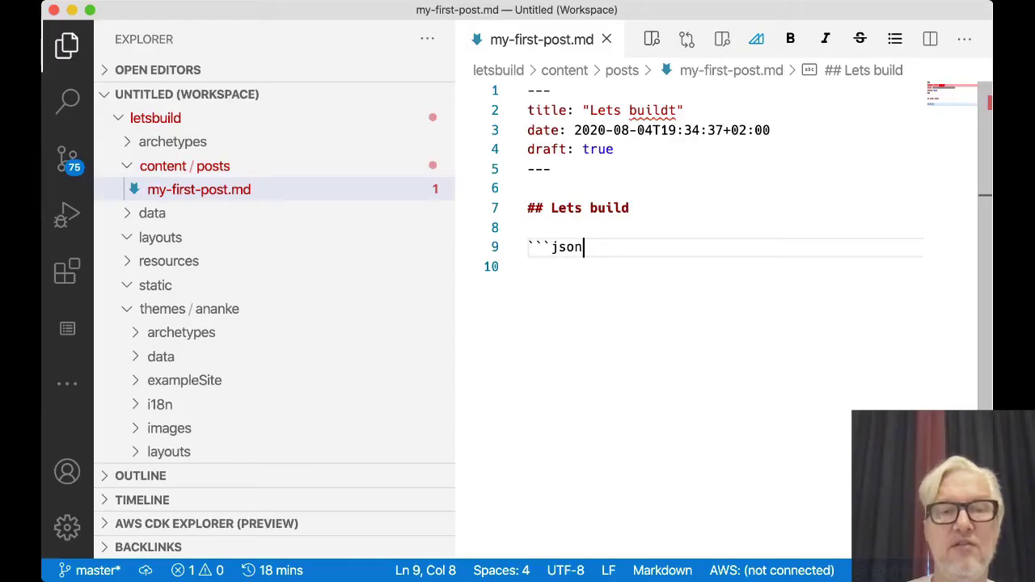
pyautogui.press('Return')
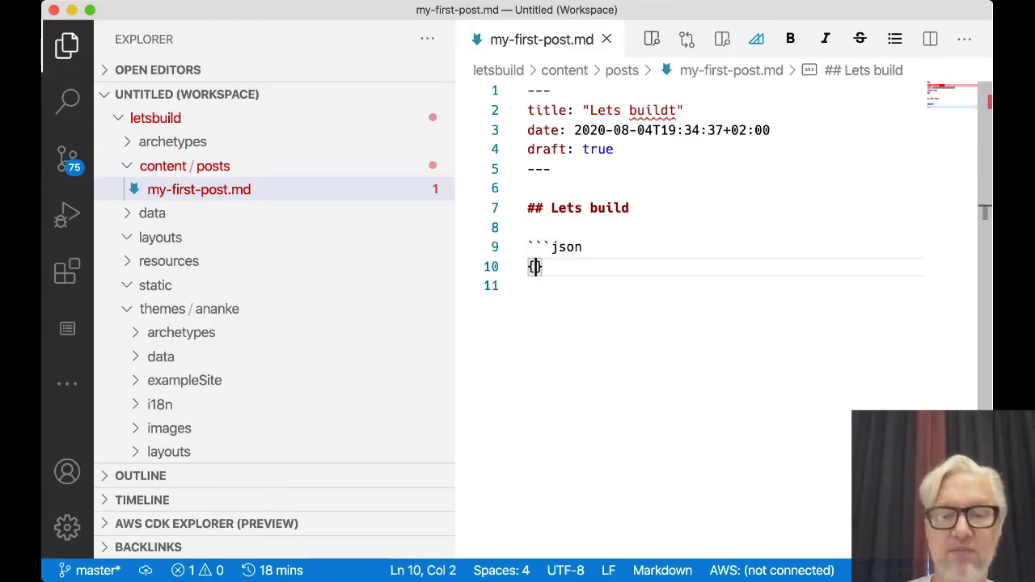
pyautogui.write('{')
pyautogui.press('Return')
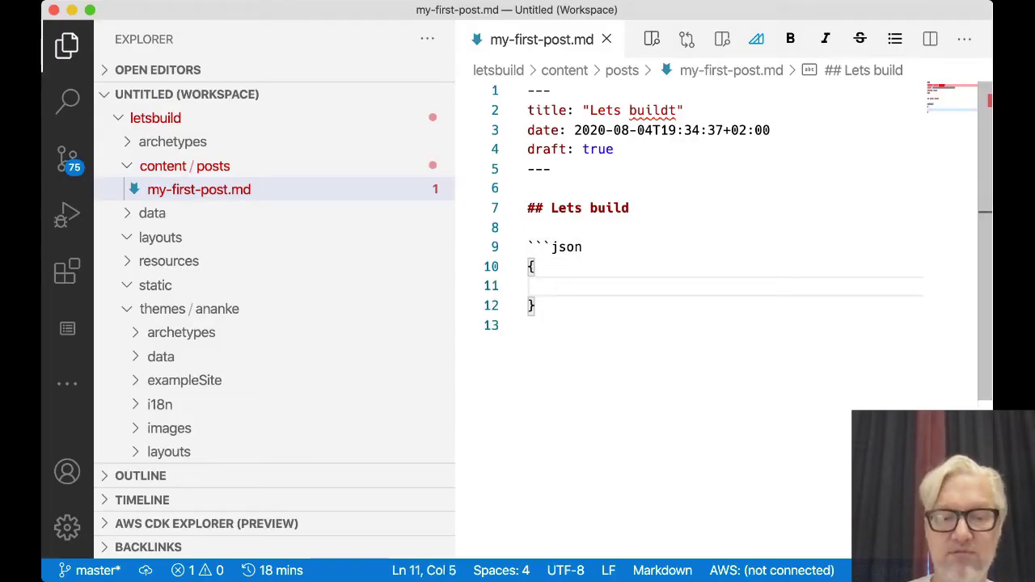
pyautogui.write('key:')
pyautogui.write(' "')
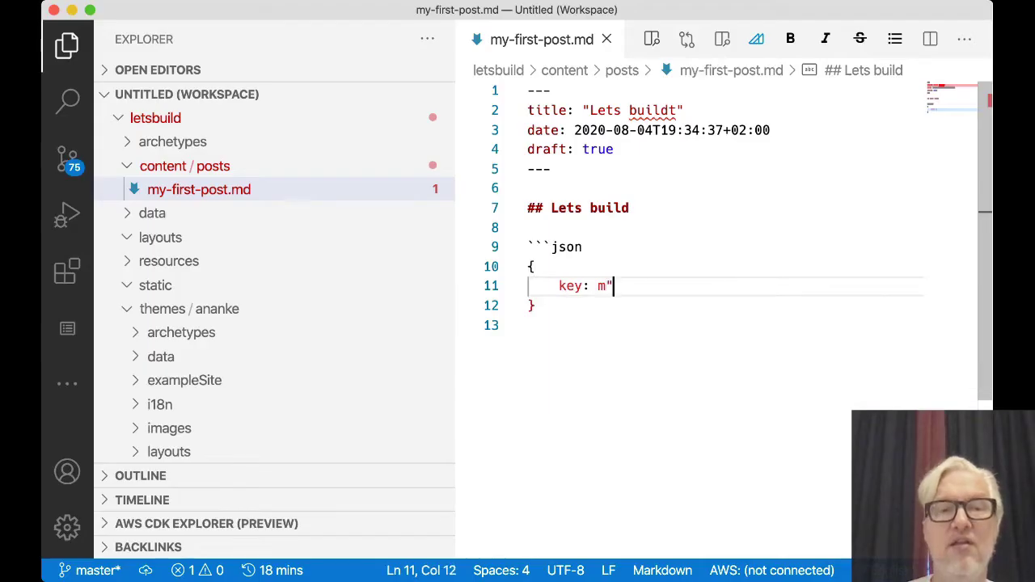
pyautogui.write('hi"')
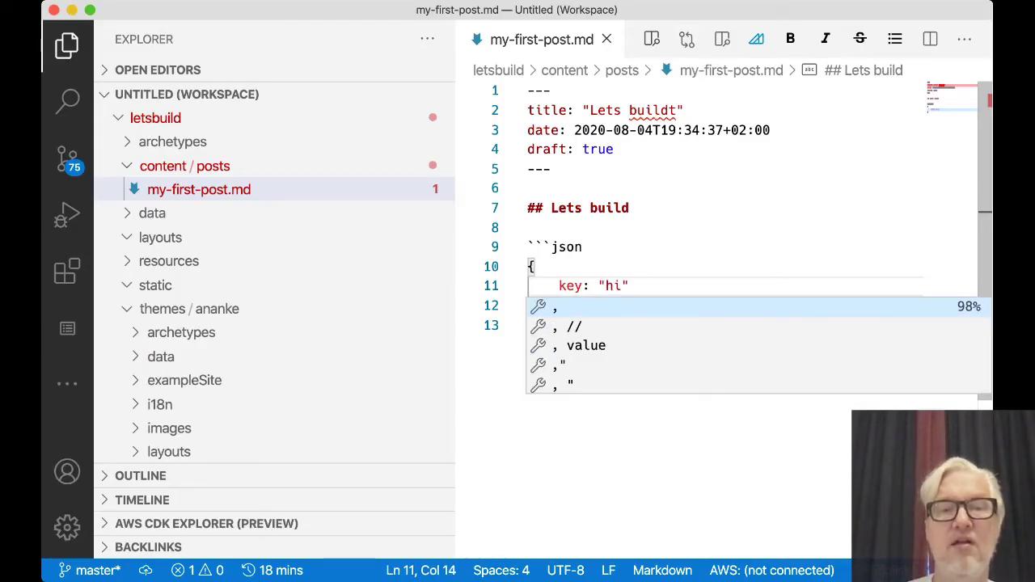
pyautogui.click(615, 150)
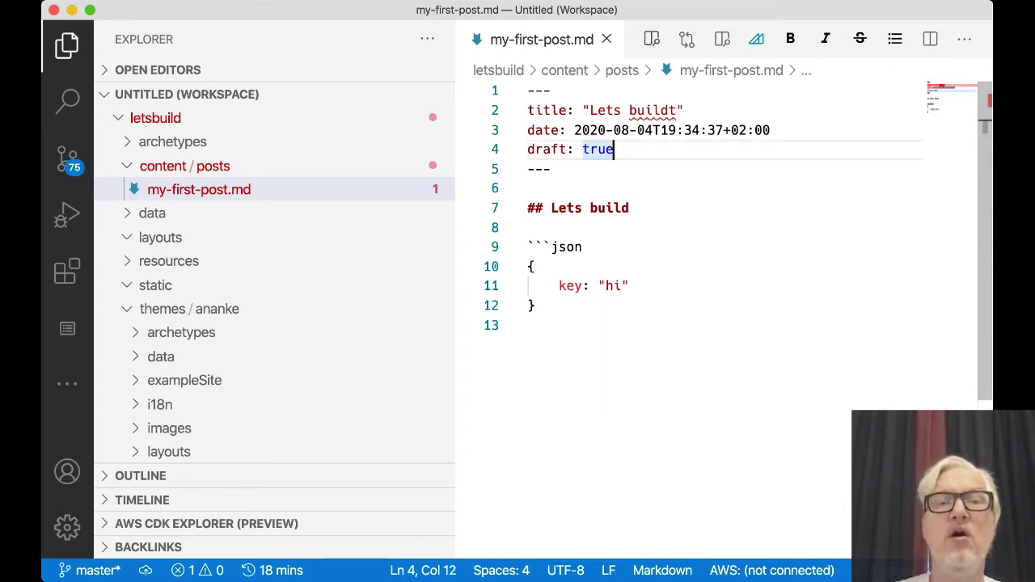
# - Switch back to the terminal and start the local Hugo server with hugo serve
pyautogui.press('super+Tab')
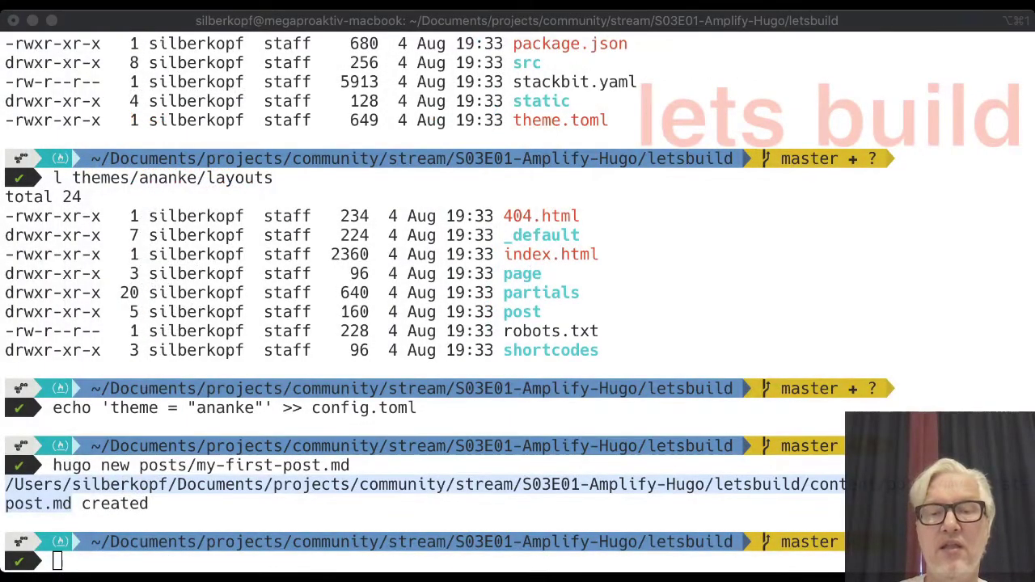
pyautogui.press('super+Tab')
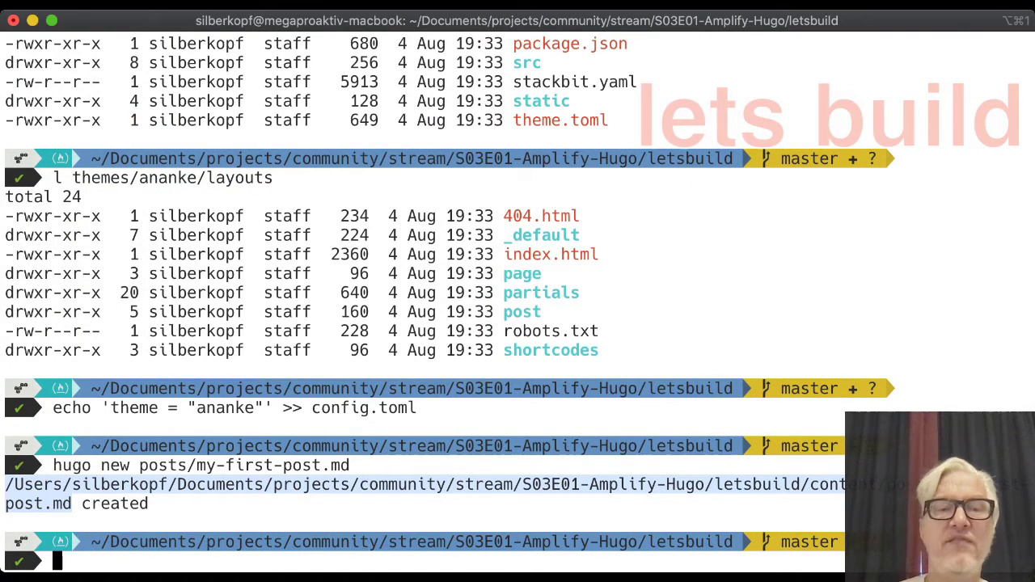
pyautogui.write('hu')
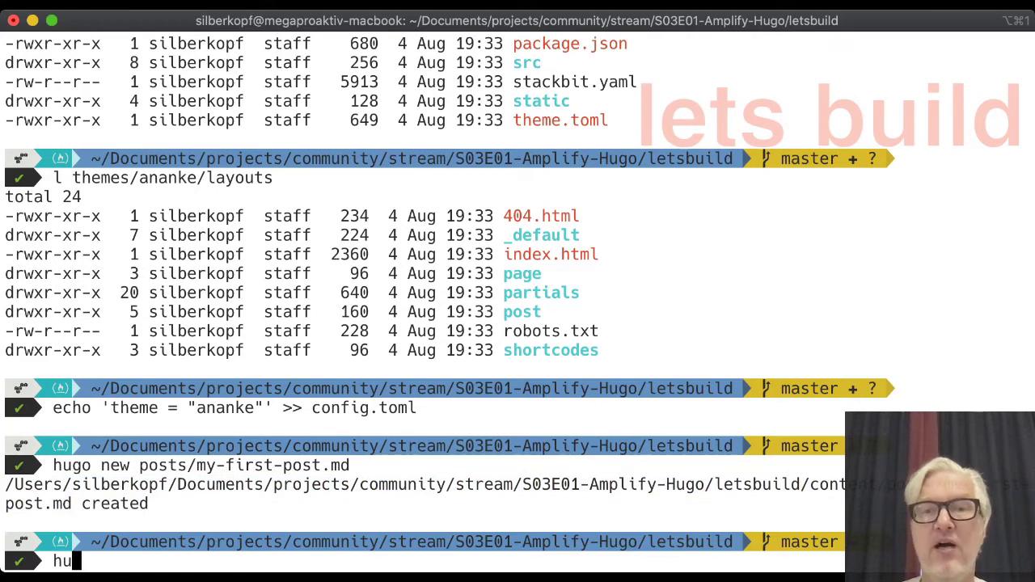
pyautogui.write('ge serv')
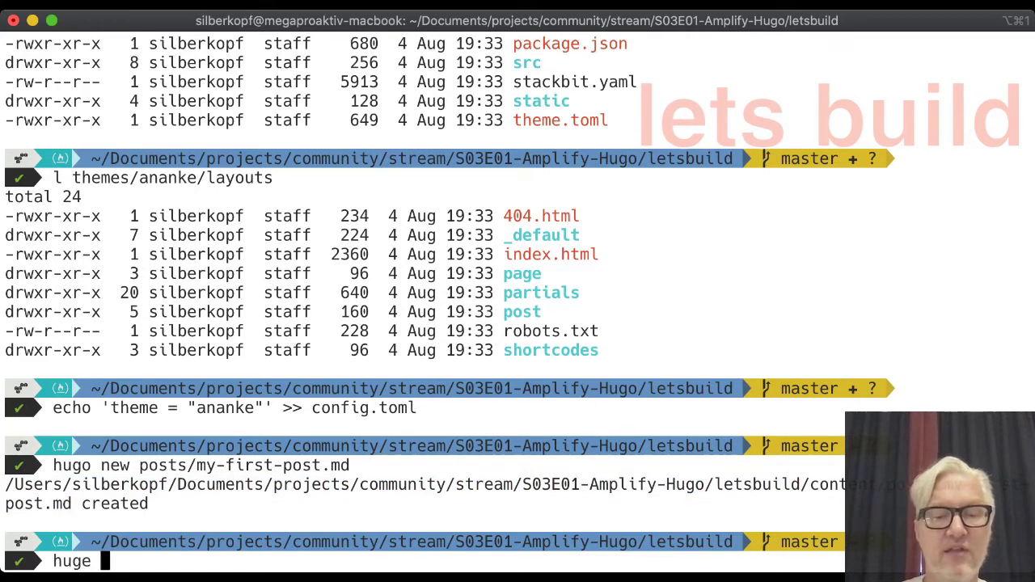
pyautogui.press('BackSpace')
pyautogui.press('BackSpace')
pyautogui.press('BackSpace')
pyautogui.press('BackSpace')
pyautogui.press('BackSpace')
pyautogui.press('BackSpace')
pyautogui.write('o serve')
pyautogui.press('Return')
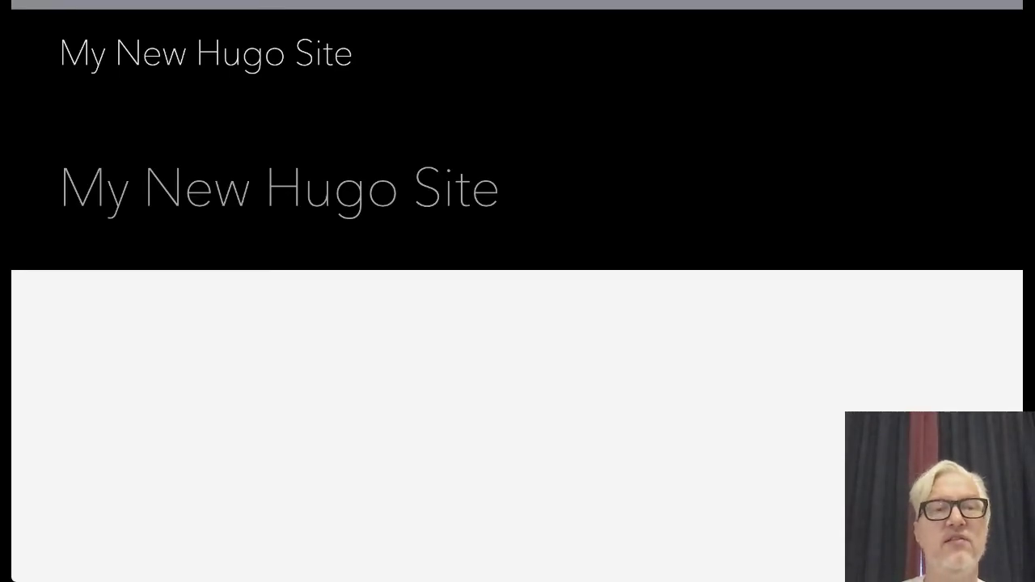
# - Examine the home page of the locally served Hugo site in the browser
pyautogui.scroll(-5, 518, 291)
pyautogui.scroll(5, 517, 291)
pyautogui.scroll(-5, 518, 291)
pyautogui.scroll(5, 517, 291)
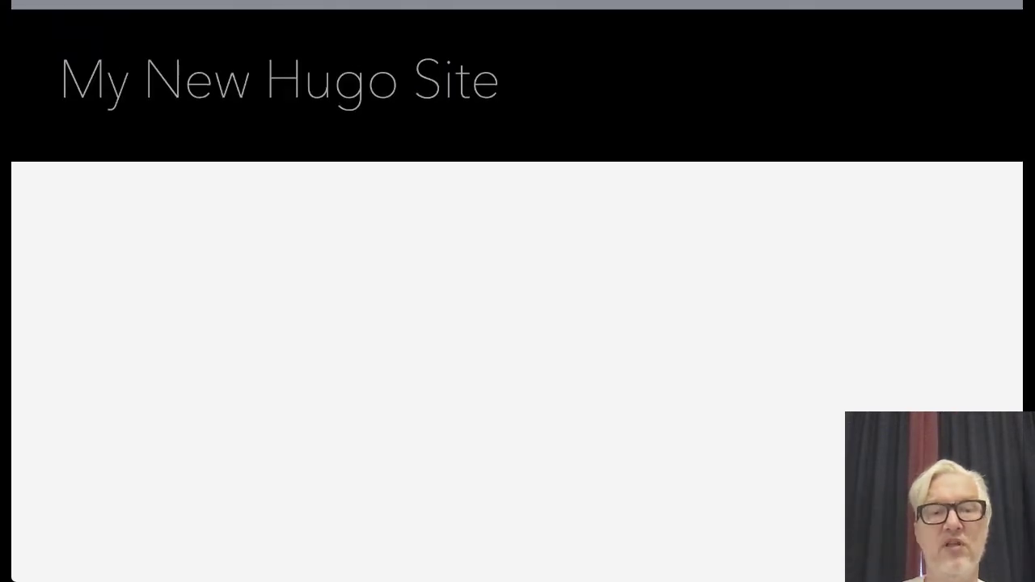
pyautogui.scroll(-5, 517, 291)
pyautogui.scroll(5, 518, 291)
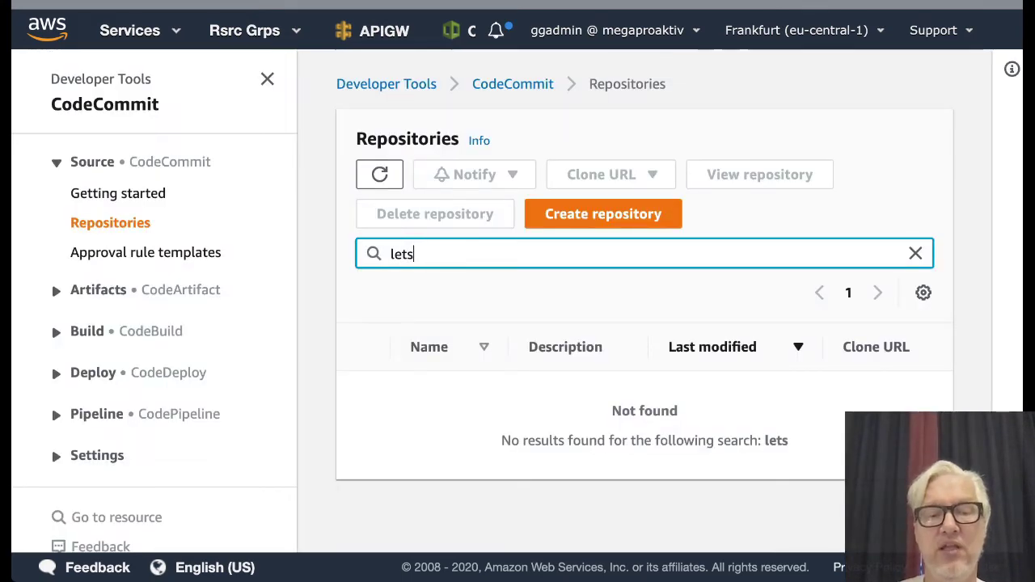
# - Switch to the terminal and create a CodeCommit repository named "letsbuild" with the description "Demo Hugo" using aws codecommit create-repository
pyautogui.press('super+Tab')
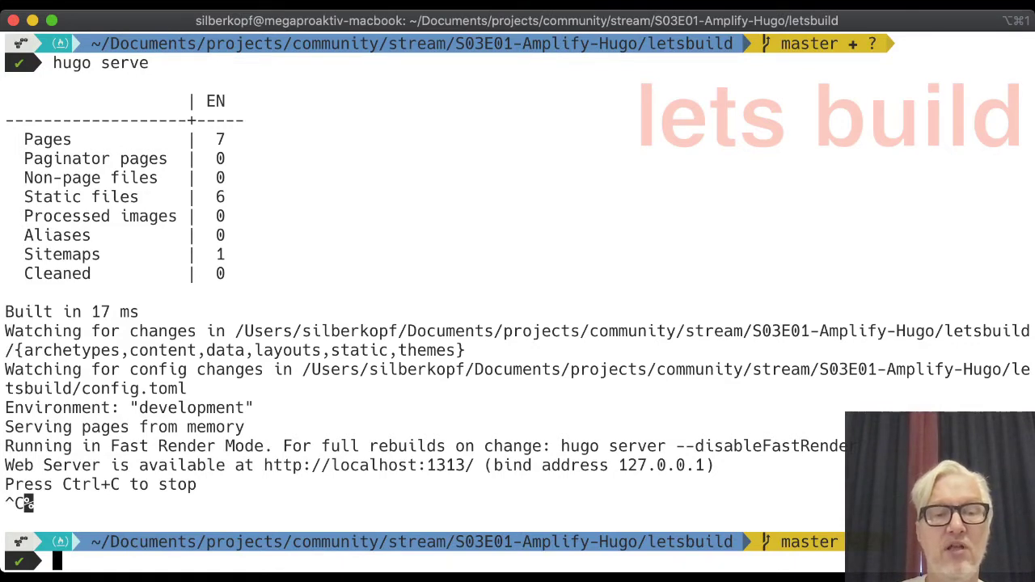
pyautogui.press('super+Tab')
pyautogui.press('super+Tab')
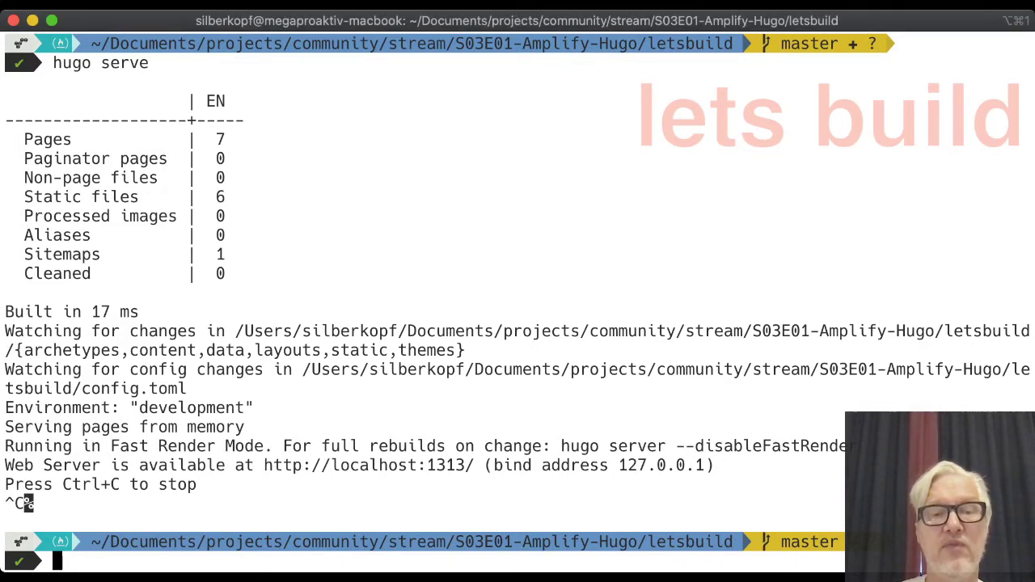
pyautogui.press('super+v')
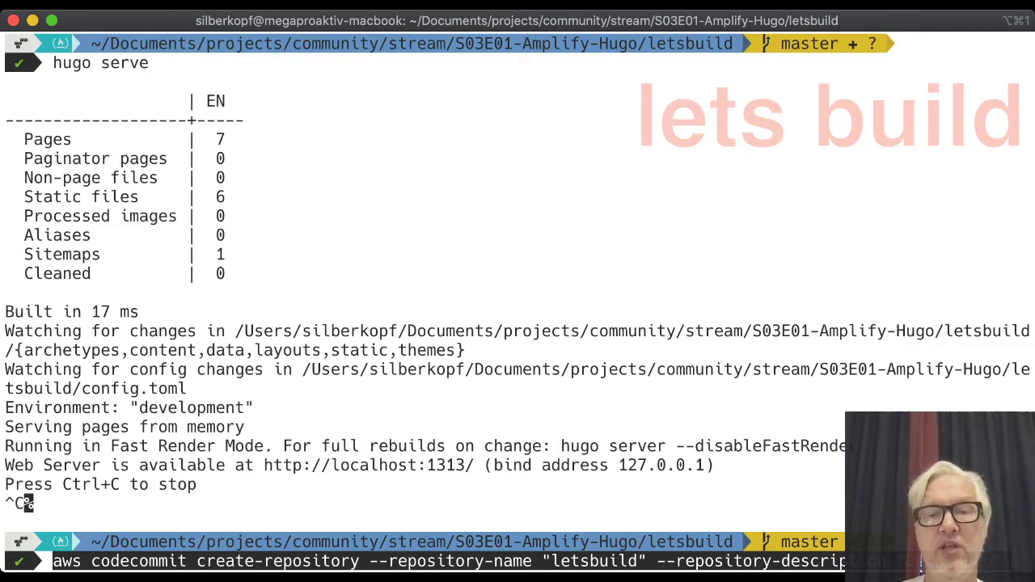
pyautogui.press('Return')
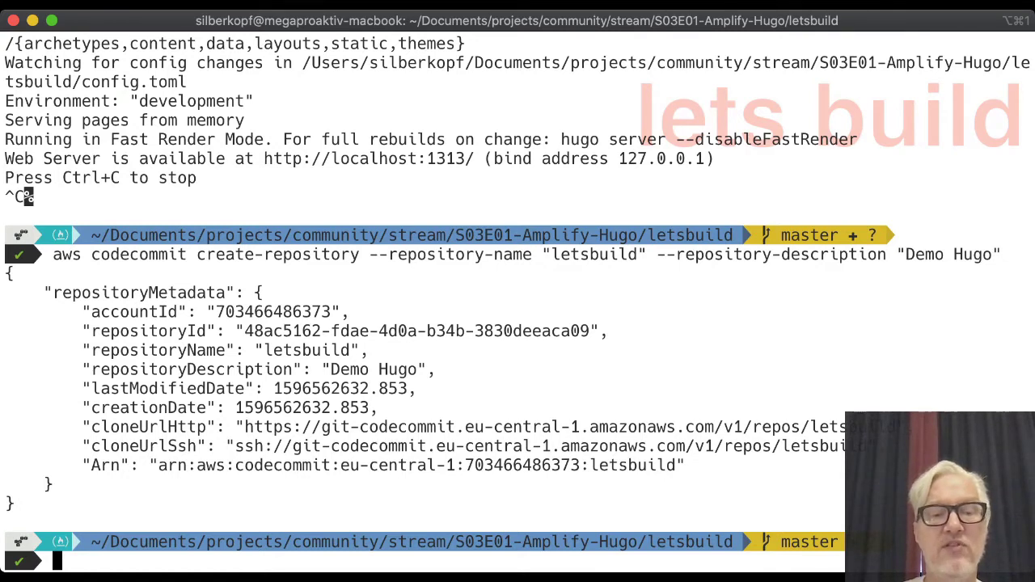
# - Add the Git remote origin with the URL codecommit::eu-central-1://ggadmin@letsbuild
pyautogui.press('super+Tab')
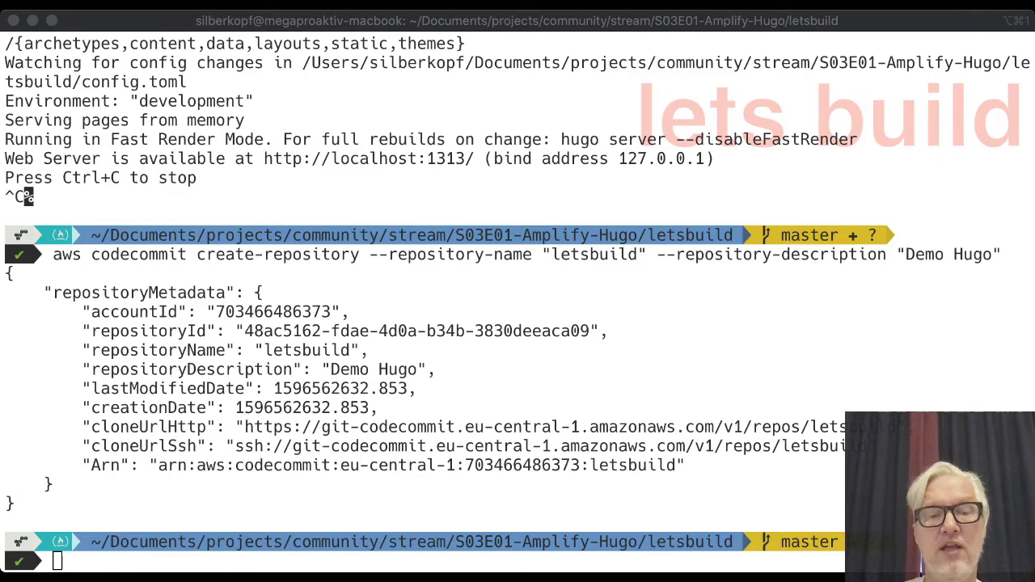
pyautogui.press('super+Tab')
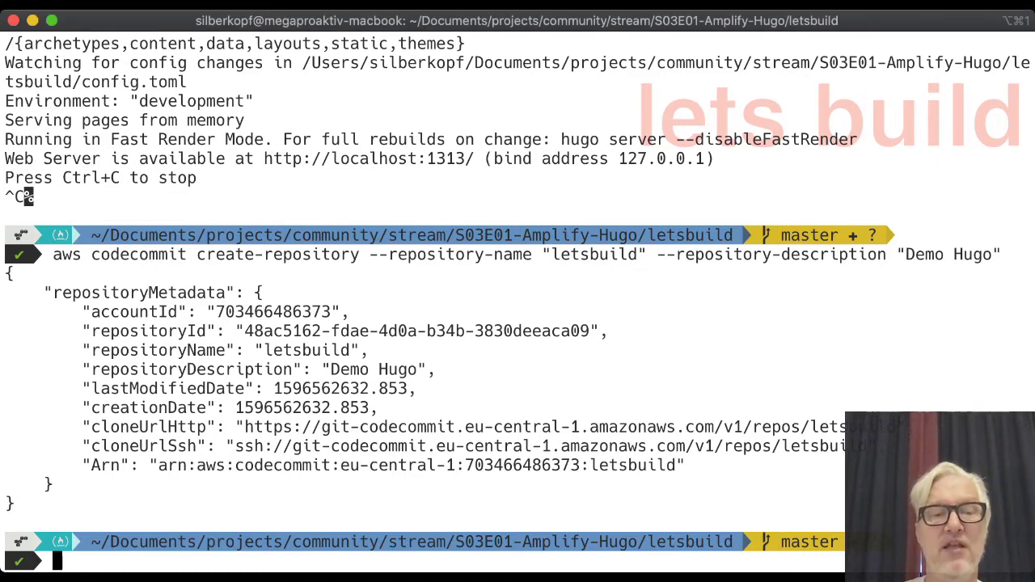
pyautogui.write('git remote add origin codecommit::eu-central-1://ggadmin@letsbuild')
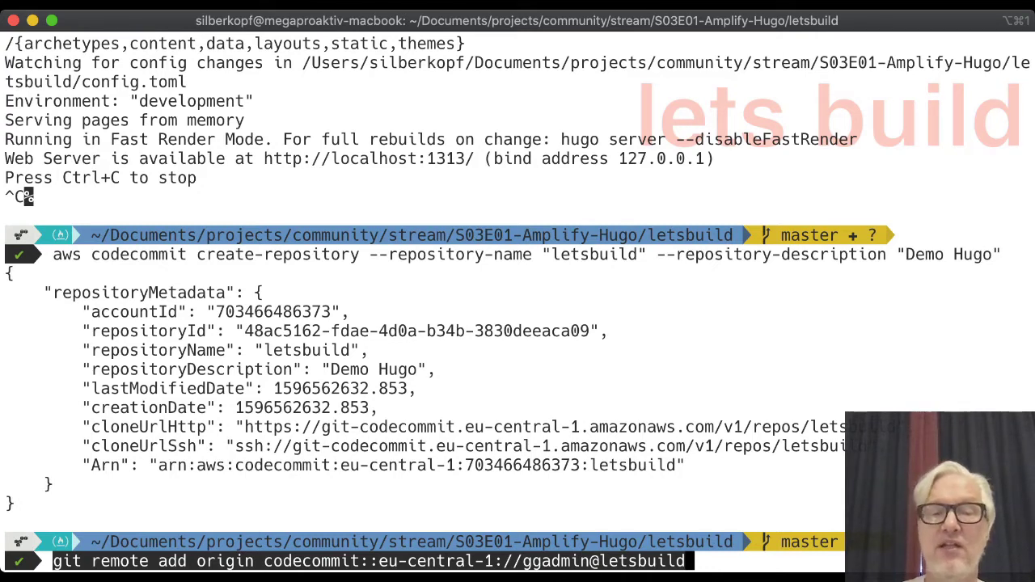
pyautogui.press('Return')
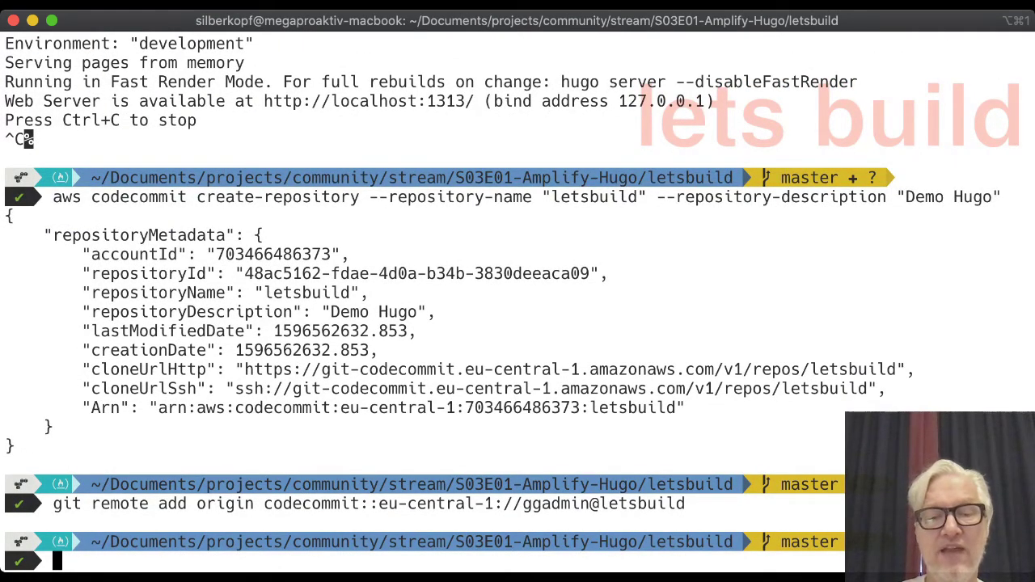
# - Look over the CodeCommit remote helper's GitHub page in the browser and refresh the CodeCommit repository list filtered by "lets"
pyautogui.press('super+Tab')
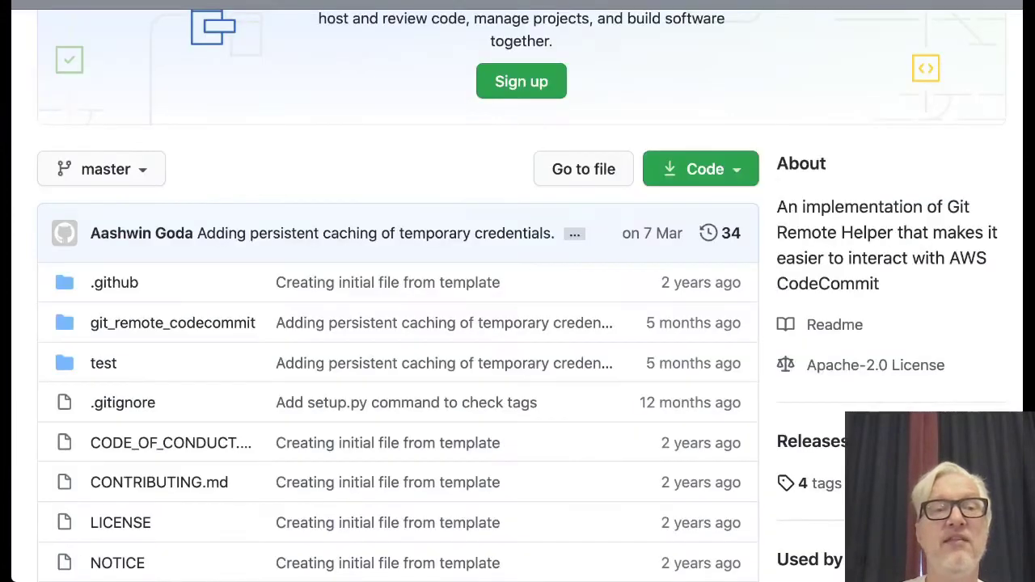
pyautogui.scroll(2, 517, 323)
pyautogui.scroll(3, 517, 324)
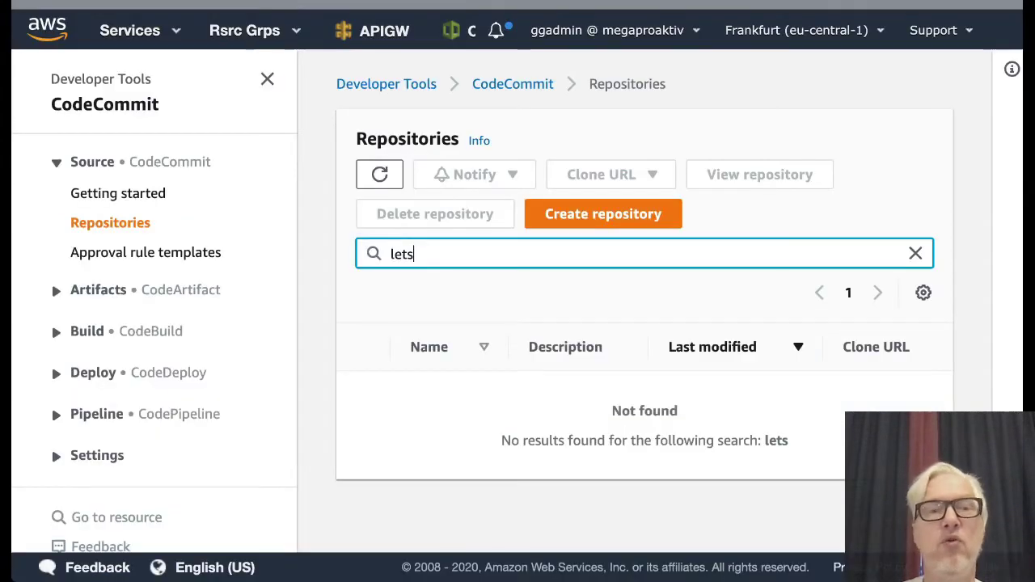
pyautogui.click(380, 175)
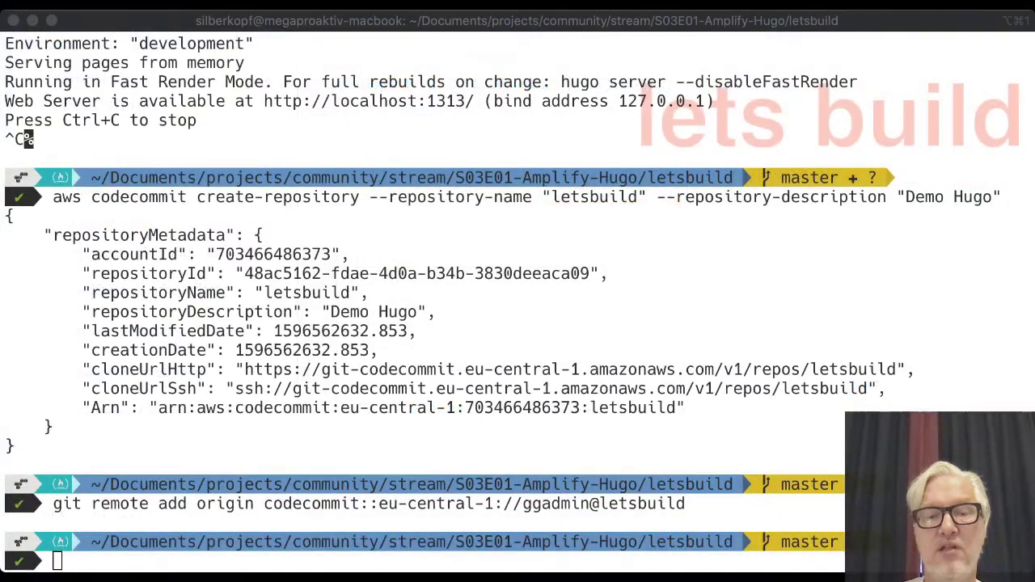
# - Switch back to the terminal, list the contents of the letsbuild folder and check its Git status
pyautogui.press('super+Tab')
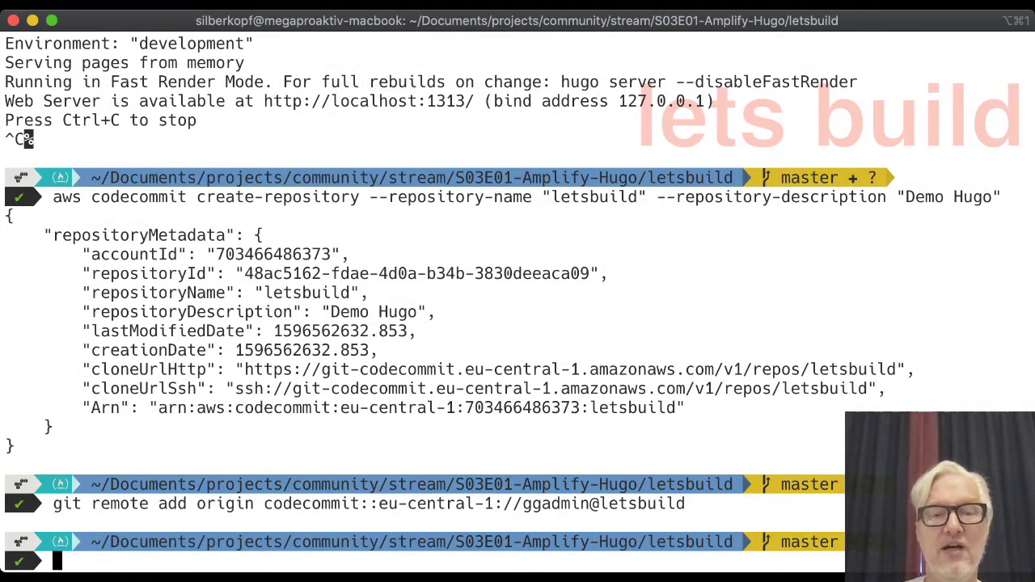
pyautogui.write('l')
pyautogui.press('Return')
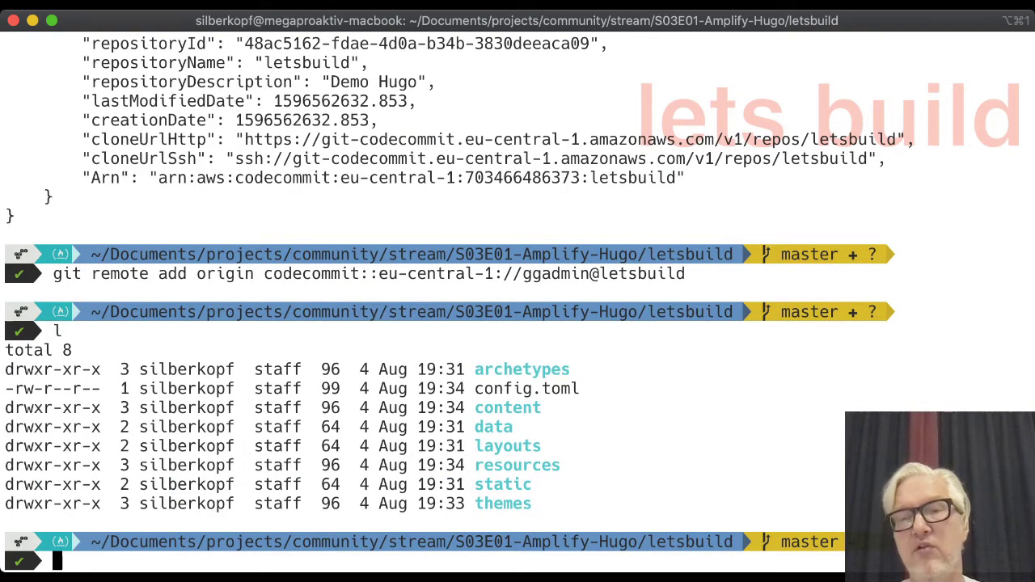
pyautogui.write('git status .')
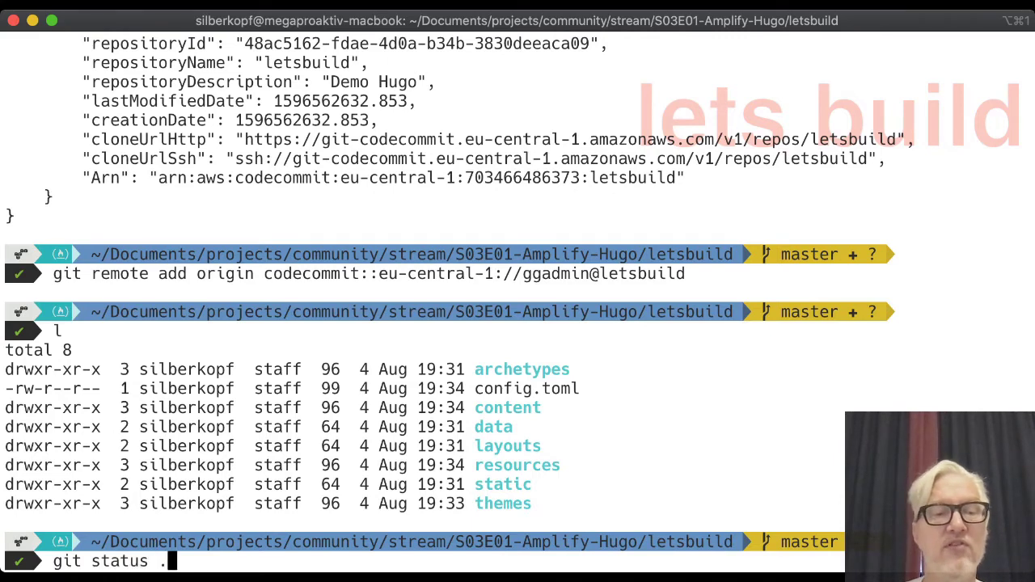
pyautogui.press('Return')
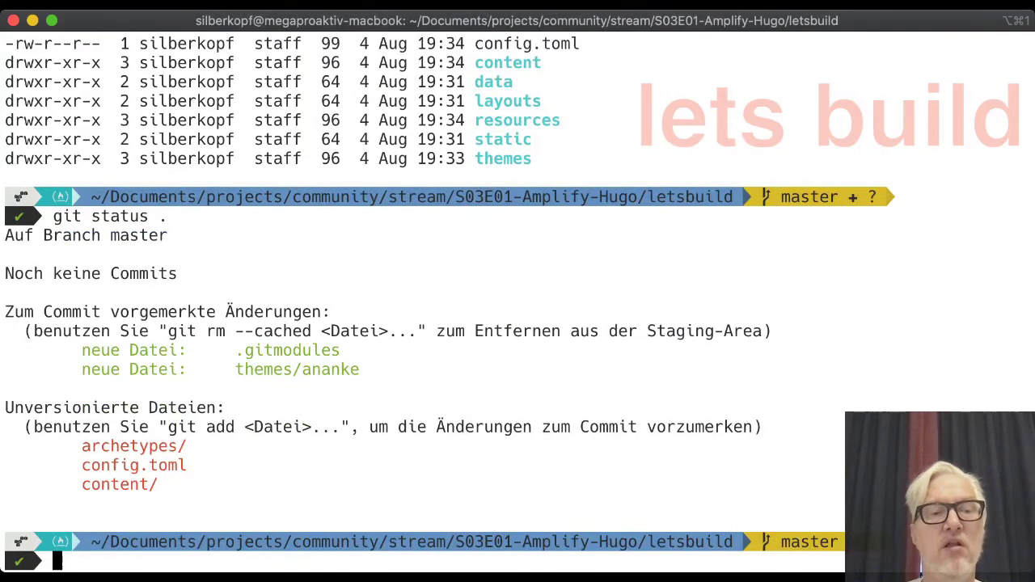
# - Stage all files of the letsbuild folder with git add
pyautogui.write('git ')
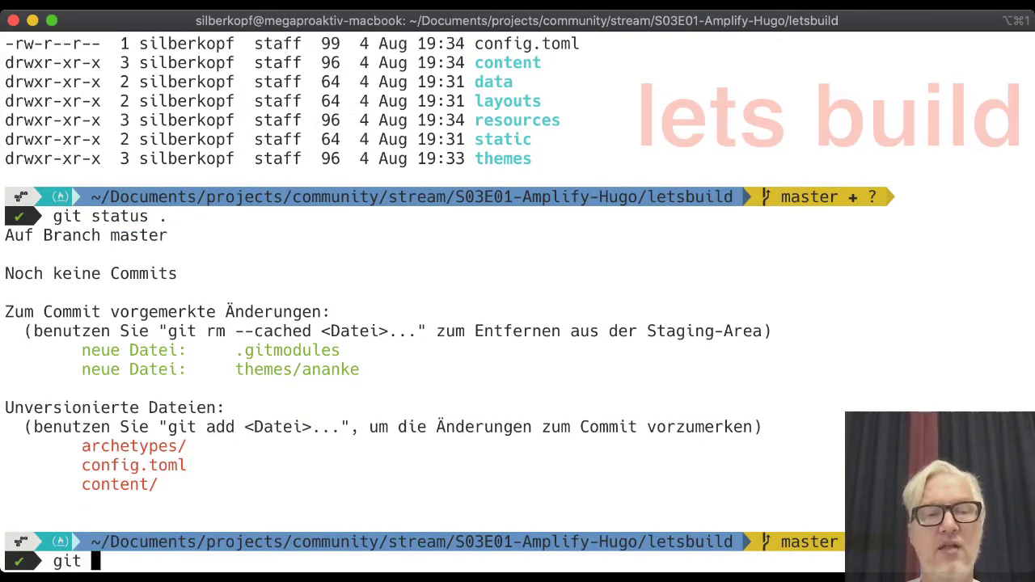
pyautogui.write('add .')
pyautogui.press('Return')
# - Commit the staged files with the message "Init"
pyautogui.write('git commit "')
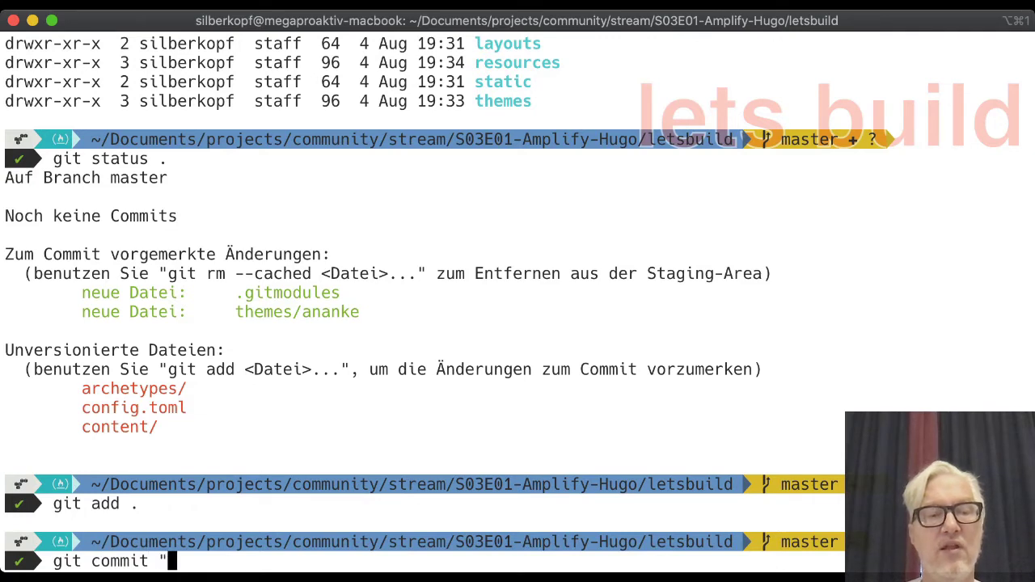
pyautogui.press('BackSpace')
pyautogui.write('-')
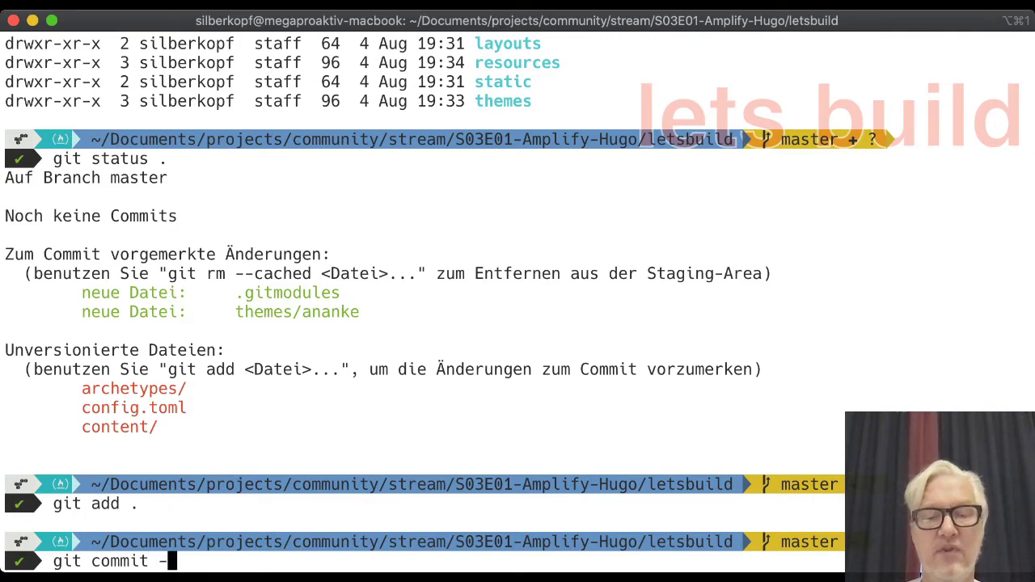
pyautogui.write('m "Min')
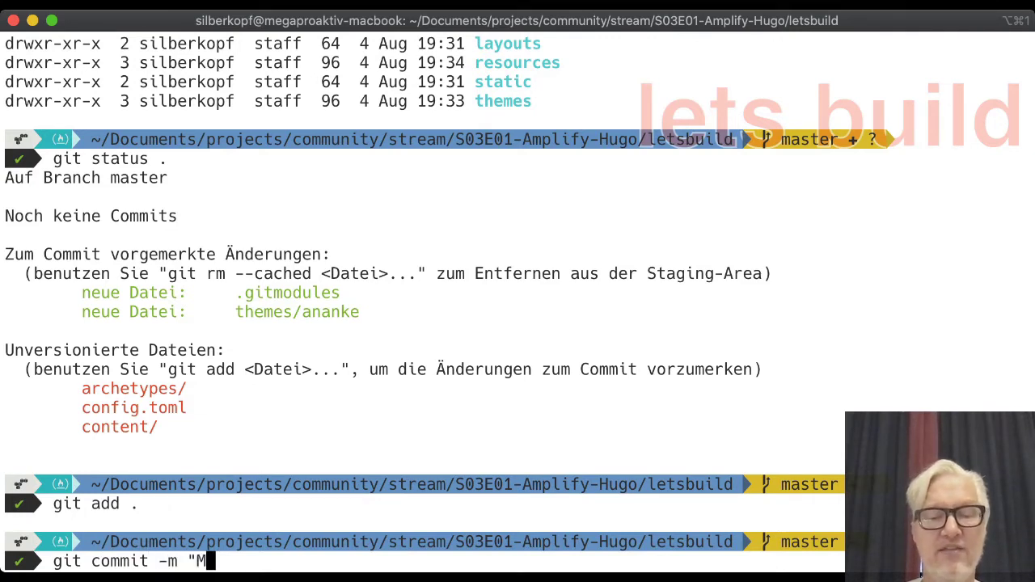
pyautogui.press('BackSpace')
pyautogui.press('BackSpace')
pyautogui.press('BackSpace')
pyautogui.write('Init')
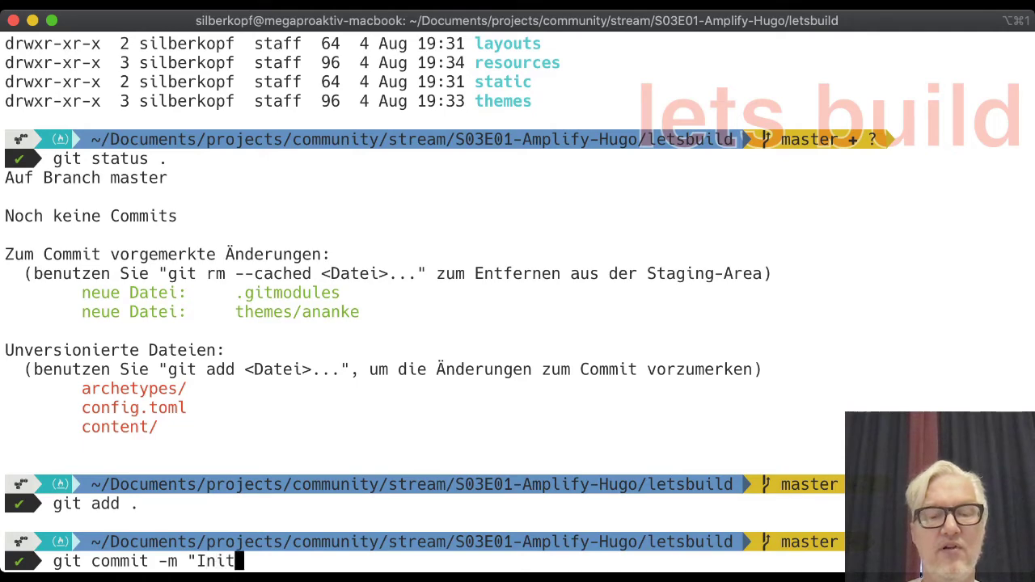
pyautogui.write('"')
pyautogui.press('Return')
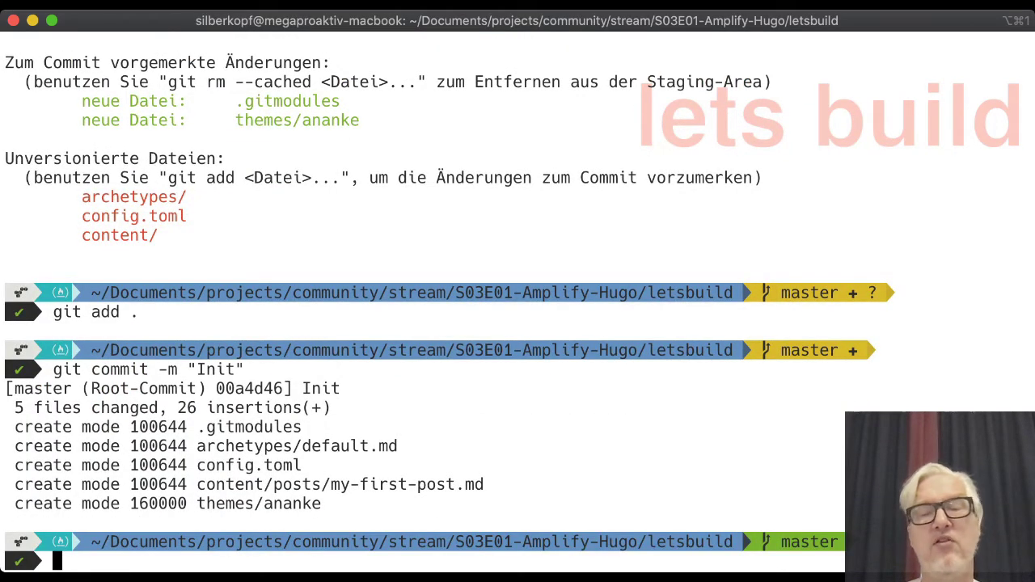
# - Push the commit to CodeCommit, setting the upstream with git push --set-upstream origin master
pyautogui.write('git push')
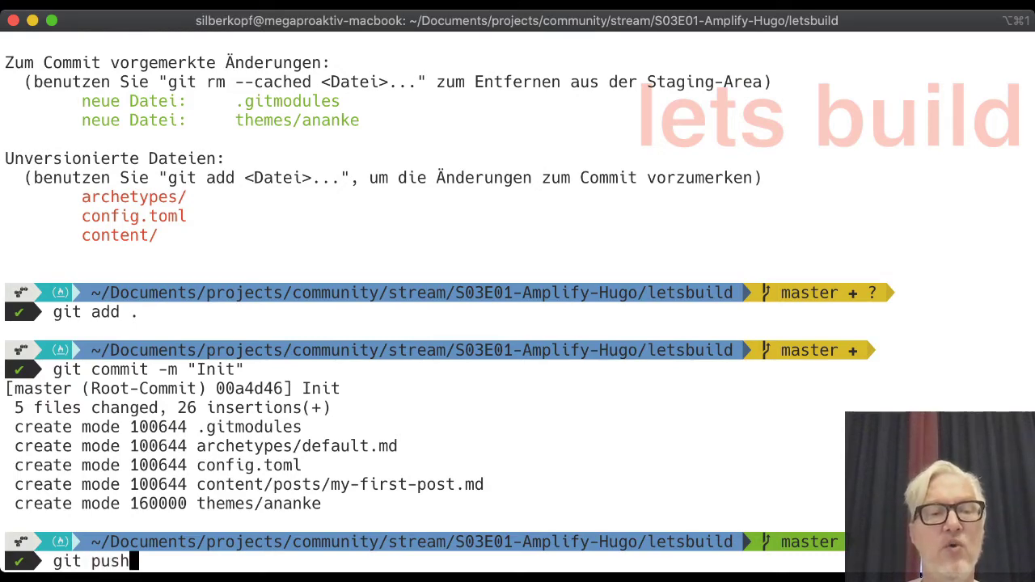
pyautogui.press('Return')
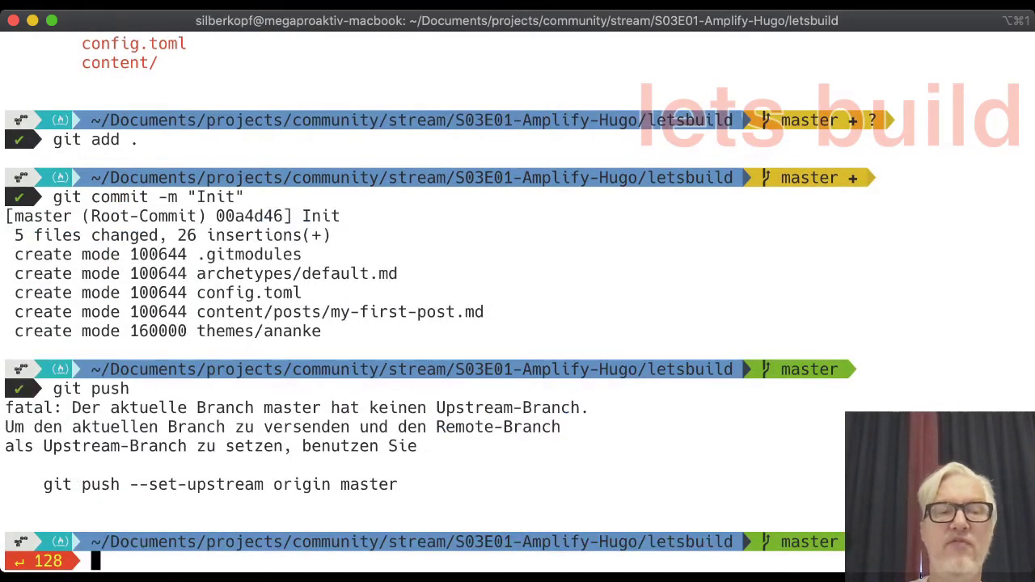
pyautogui.moveTo(44, 484); pyautogui.dragTo(397, 484)
pyautogui.write('git push --set-upstream origin master')
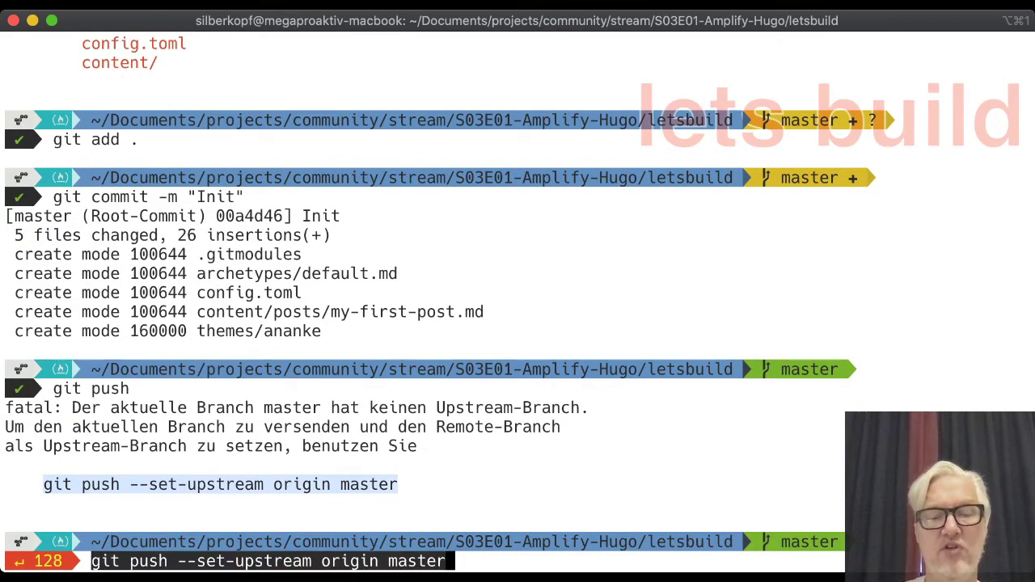
pyautogui.press('Return')
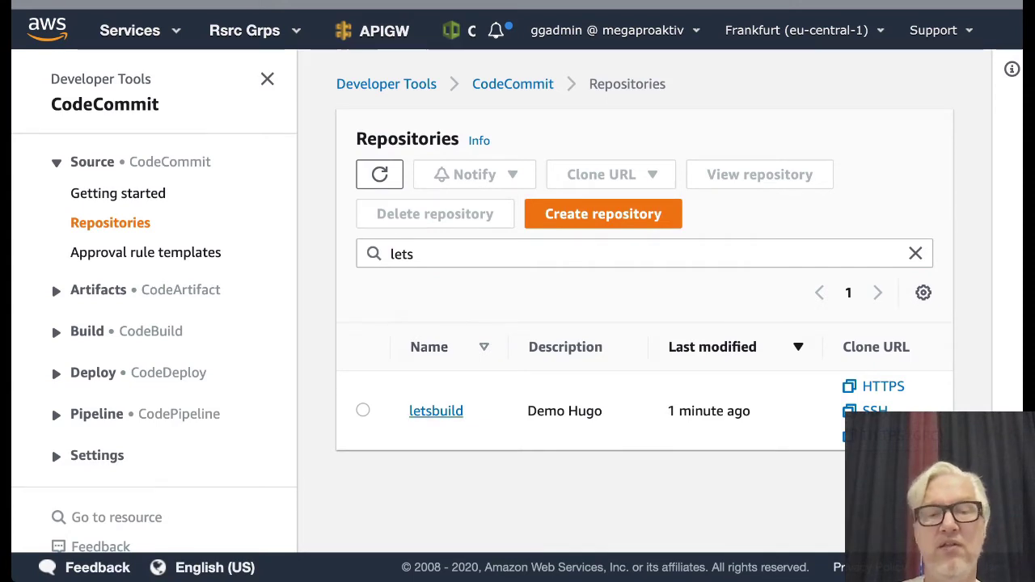
# - Open the letsbuild repository in the CodeCommit console in the browser and look over its pushed files
pyautogui.click(436, 411)
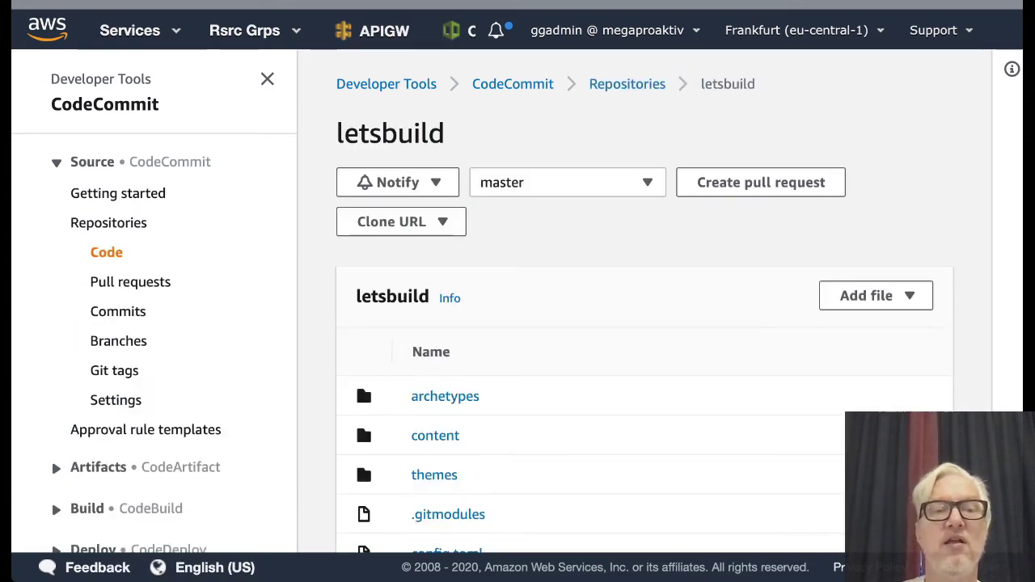
pyautogui.scroll(-1, 644, 340)
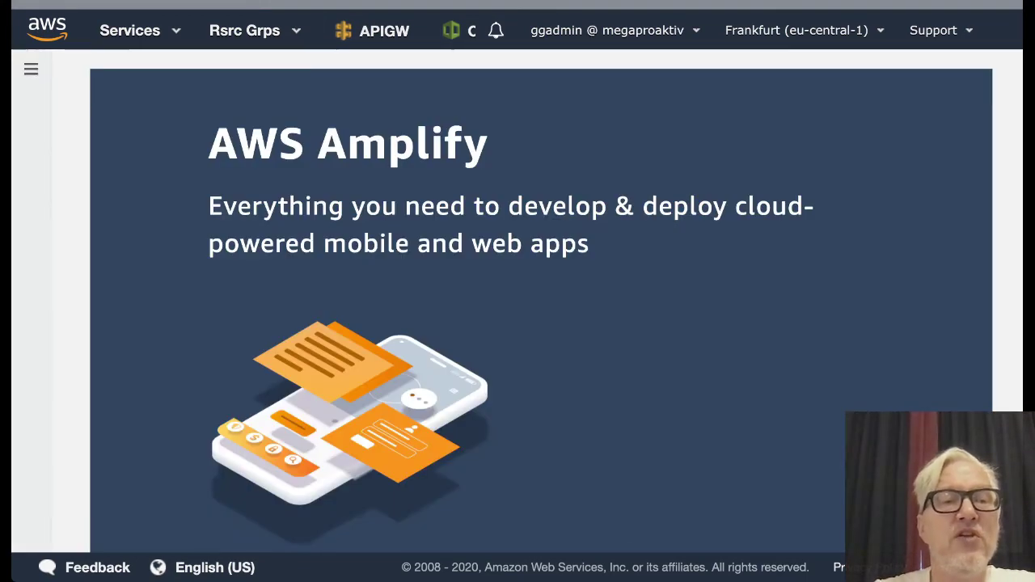
# - Open the app list in the AWS Amplify console and start connecting a new app
pyautogui.click(30, 70)
pyautogui.click(75, 132)
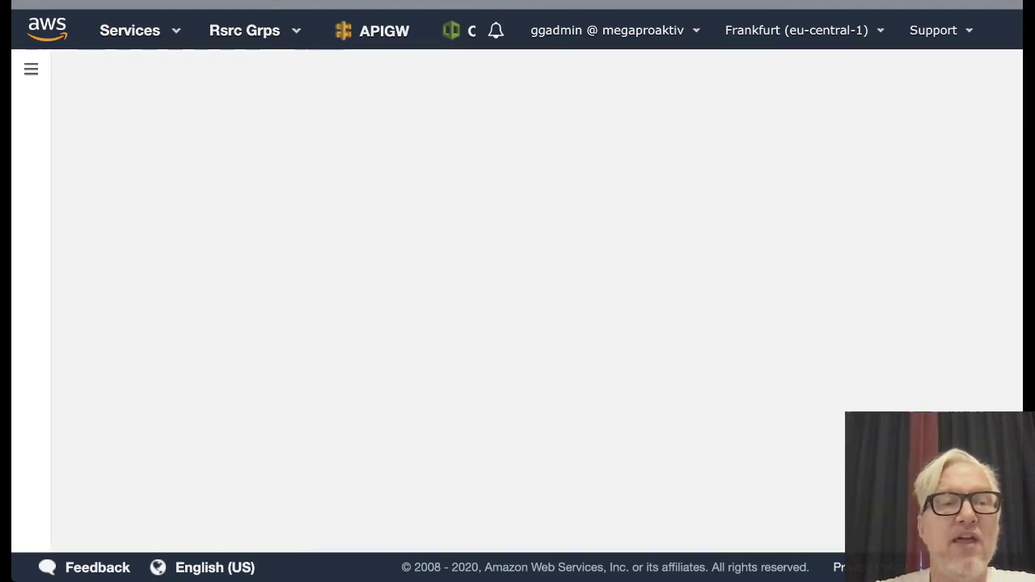
pyautogui.click(900, 108)
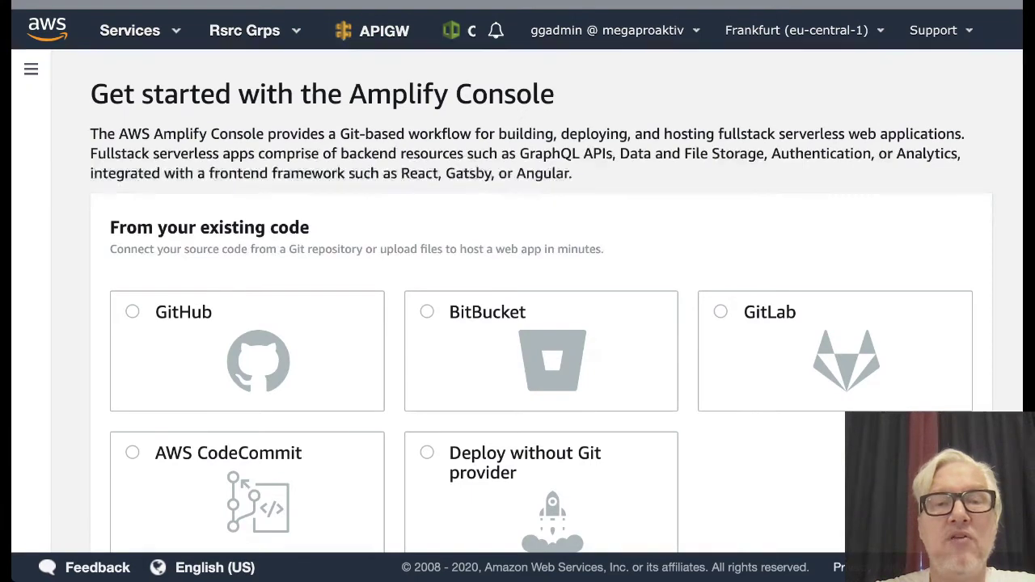
# - Choose AWS CodeCommit as the source of the existing code and continue to the repository selection
pyautogui.scroll(-2, 541, 308)
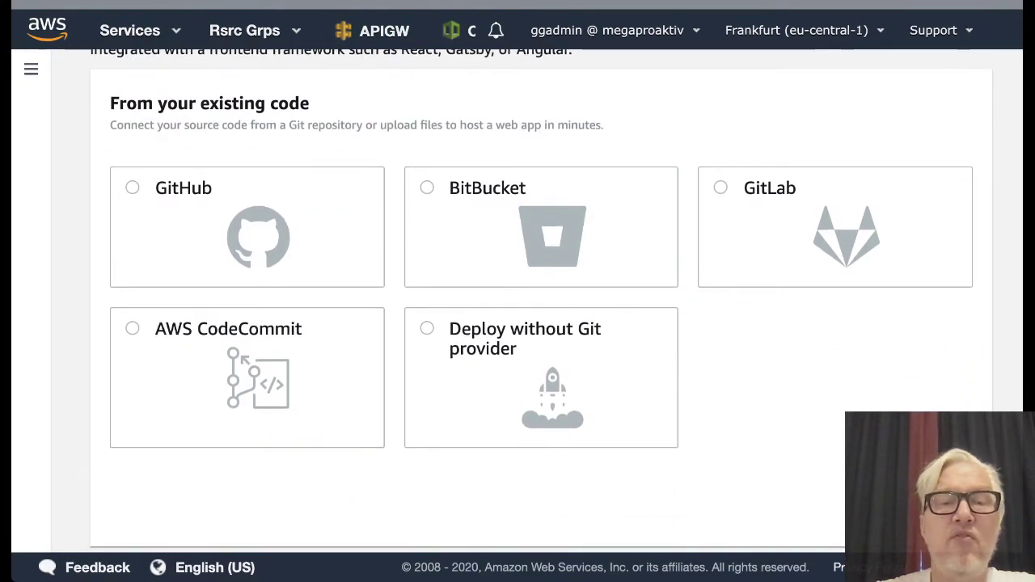
pyautogui.click(133, 328)
pyautogui.scroll(-1, 248, 378)
pyautogui.scroll(-1, 541, 307)
pyautogui.scroll(-2, 541, 307)
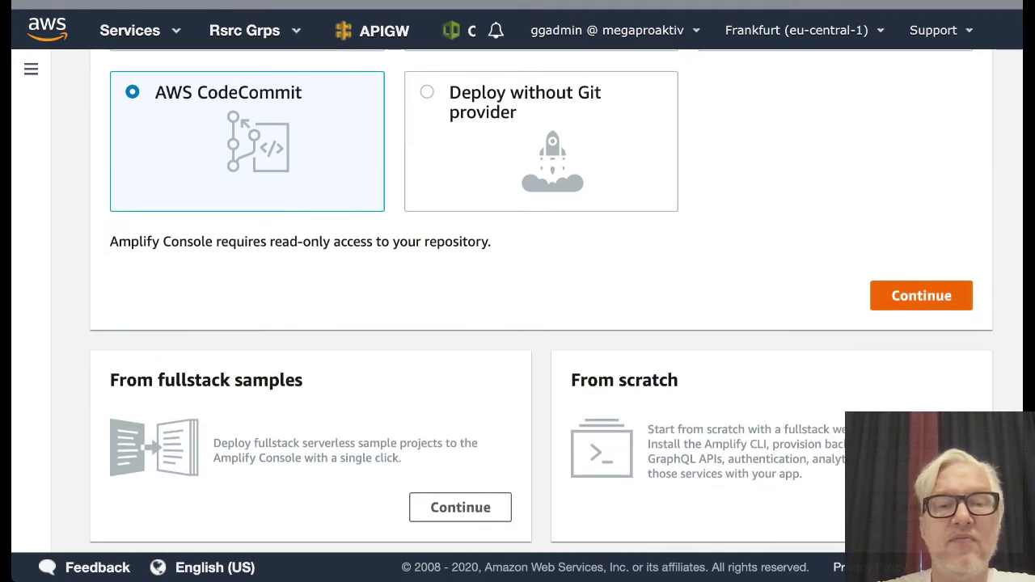
pyautogui.click(921, 296)
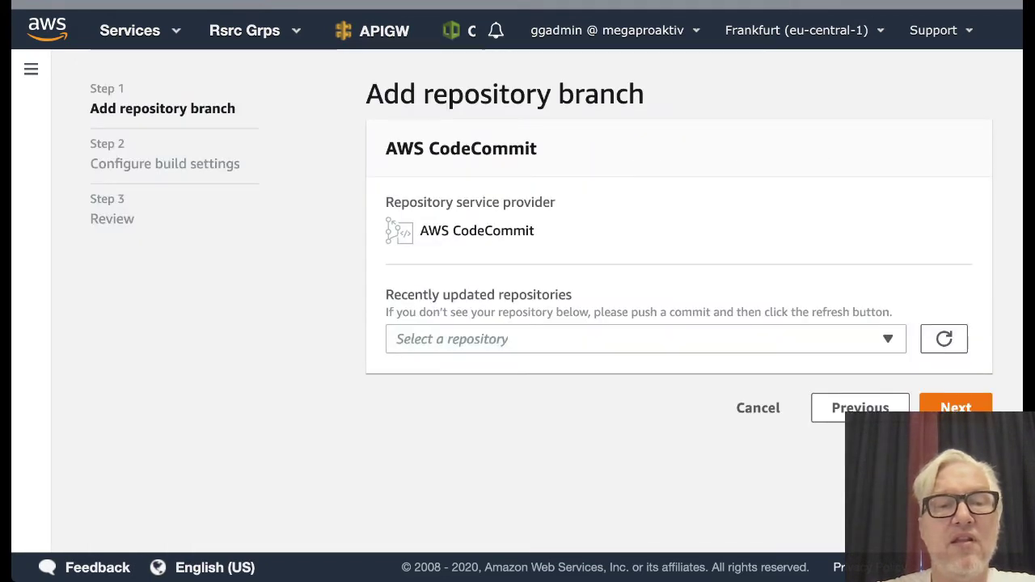
# - Select the letsbuild repository with the master branch and continue to the build settings
pyautogui.click(645, 339)
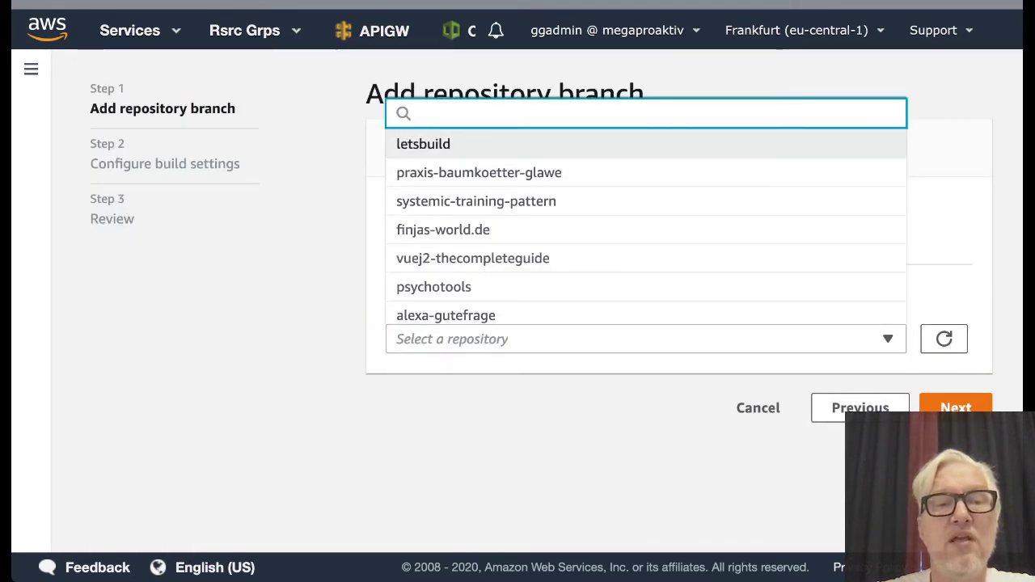
pyautogui.click(423, 144)
pyautogui.scroll(-1, 679, 301)
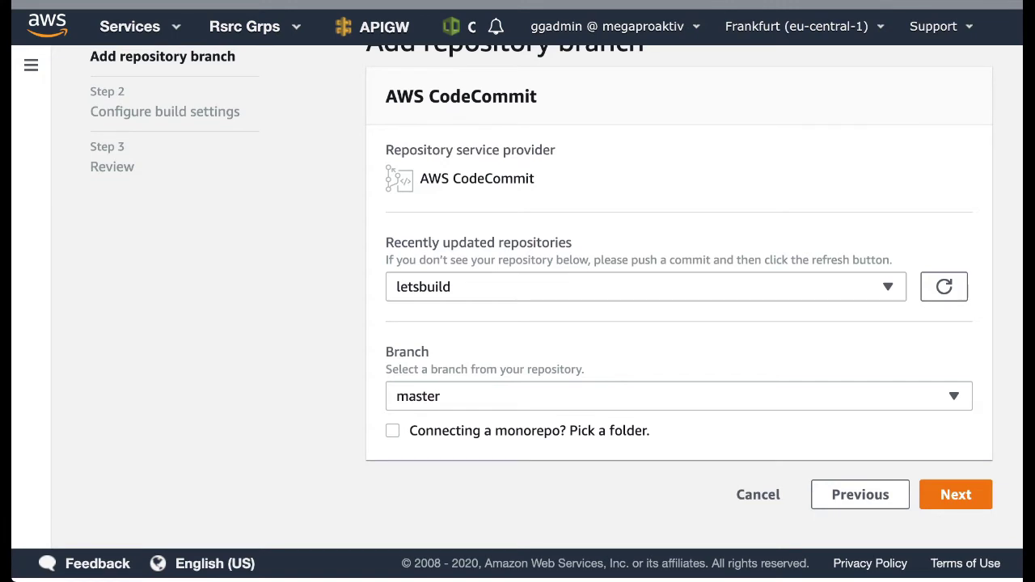
pyautogui.press('Return')
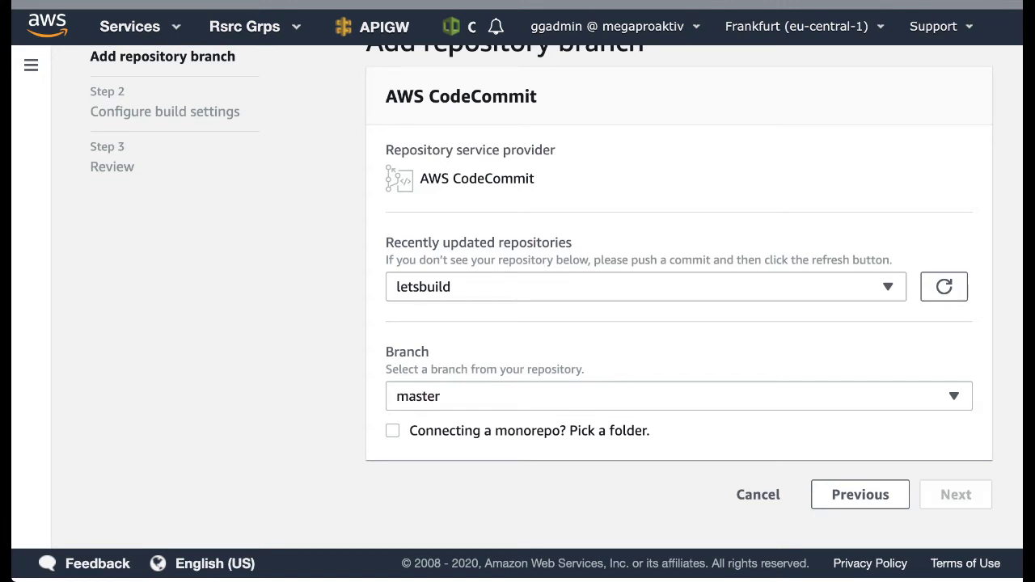
# - Look over the auto-detected build and test settings and the repository access section of the letsbuild app
pyautogui.scroll(-2, 531, 298)
pyautogui.scroll(4, 532, 298)
pyautogui.scroll(-4, 679, 297)
pyautogui.scroll(2, 679, 298)
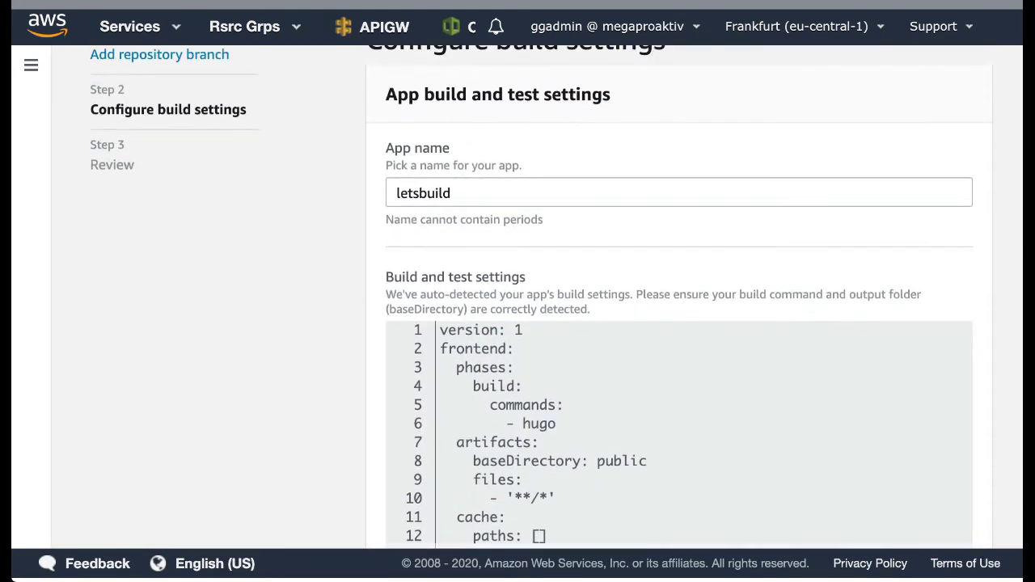
pyautogui.scroll(-3, 679, 297)
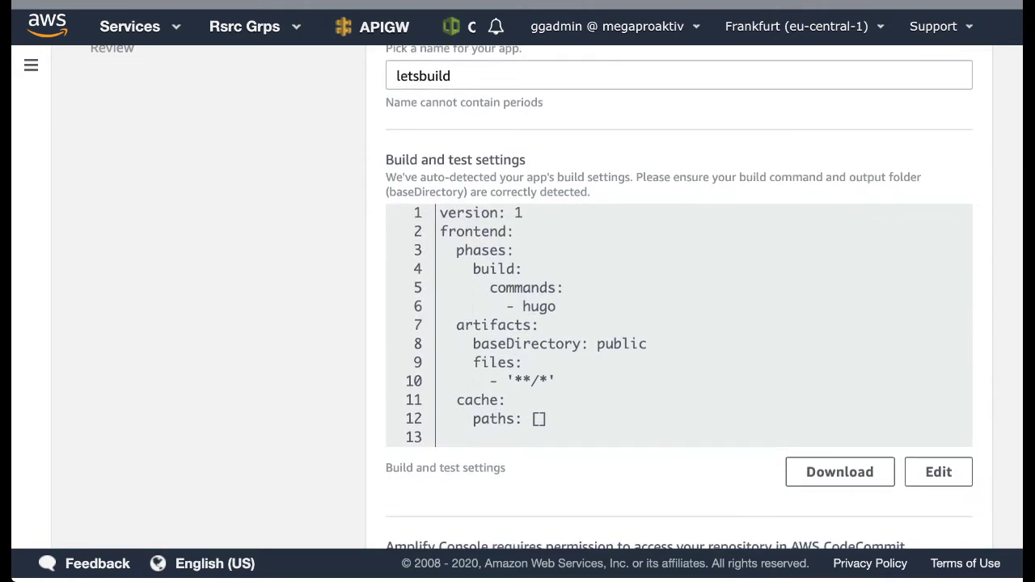
pyautogui.scroll(-4, 391, 490)
pyautogui.scroll(2, 390, 490)
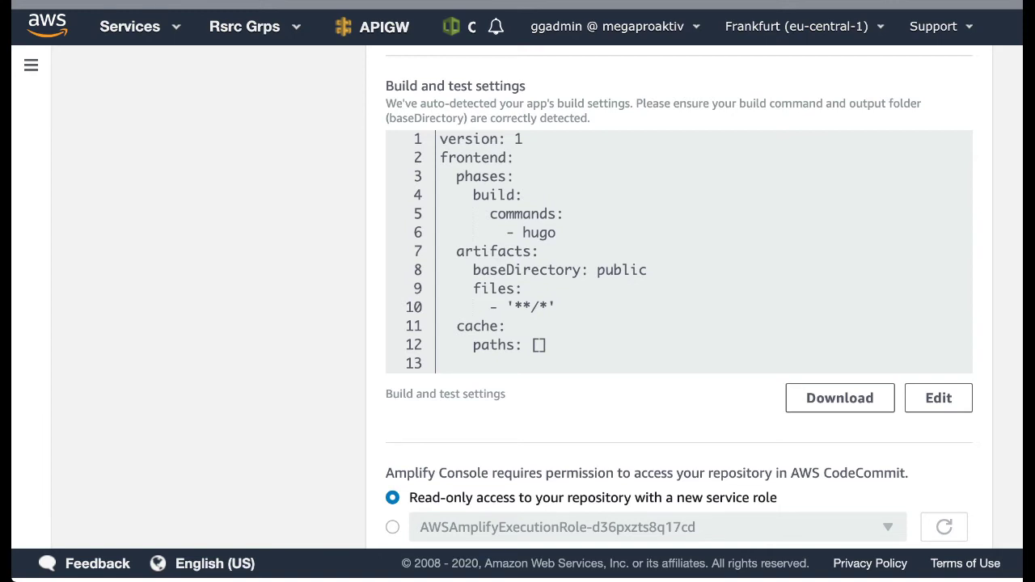
# - Insert the wget, tar, mv and rm commands that install extended Hugo 0.68.3 before the hugo build command
pyautogui.click(938, 398)
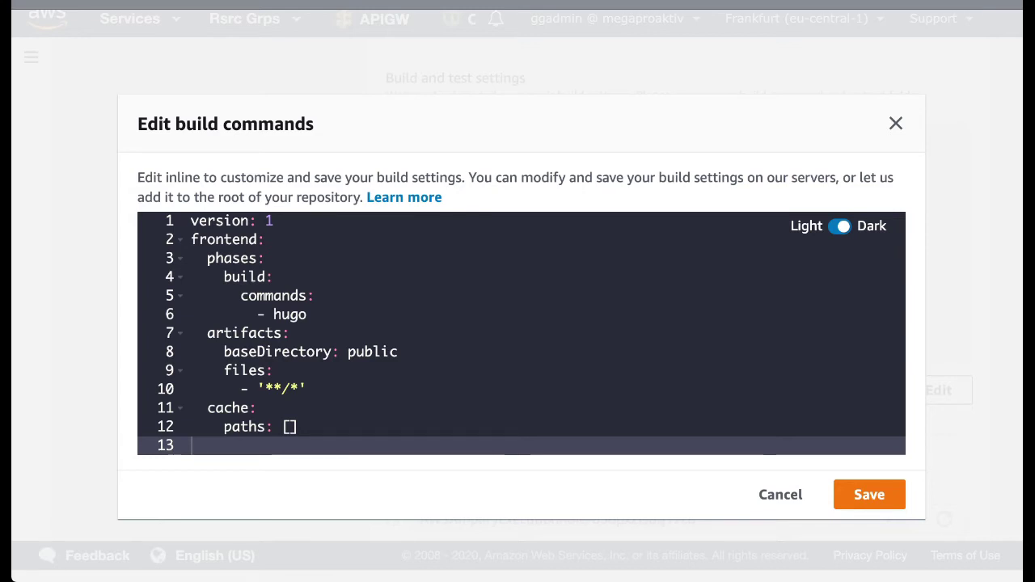
pyautogui.click(275, 370)
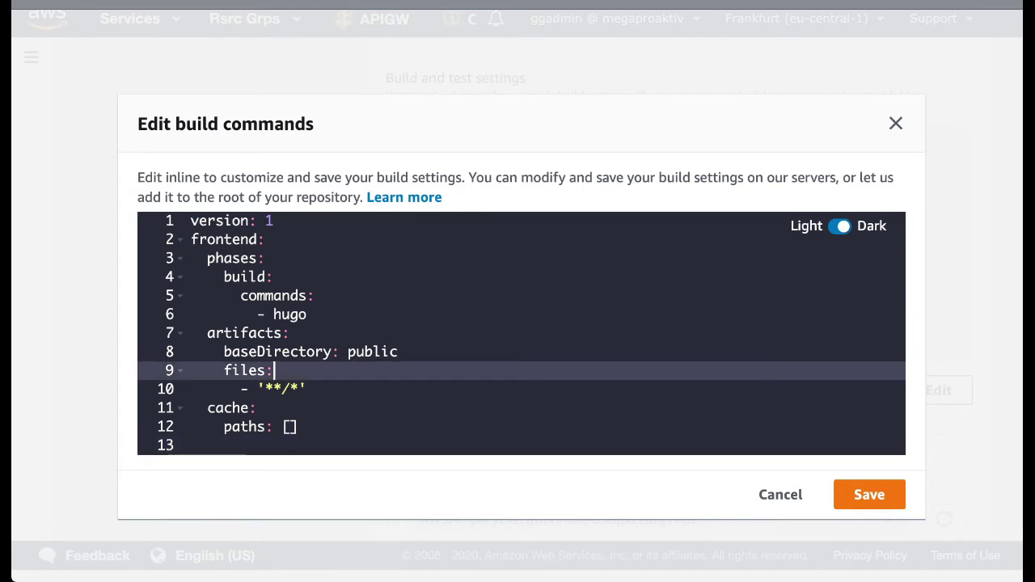
pyautogui.click(315, 296)
pyautogui.press('Return')
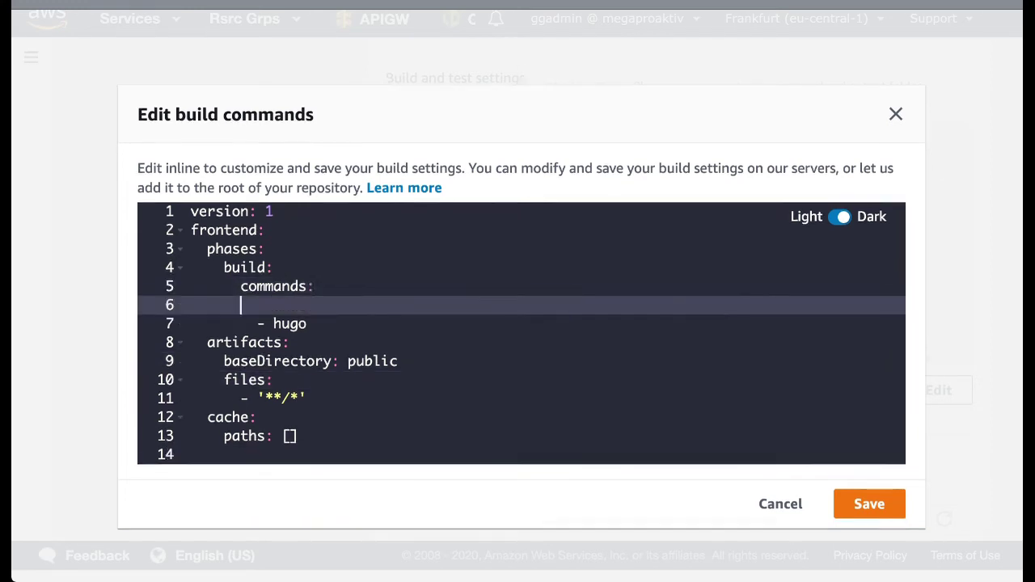
pyautogui.write('- wget https://github.com/gohugoio/hugo/releases/download/v0.68.3/hugo_extended_0.68.3_Linux-64bit.tar.gz - tar -xf hugo_extended_0.68.3_Linux-64bit.tar.gz hugo - mv hugo /usr/bin/hugo - rm -rf hugo_extended_0.68.3_Linux-64bit.tar.gz')
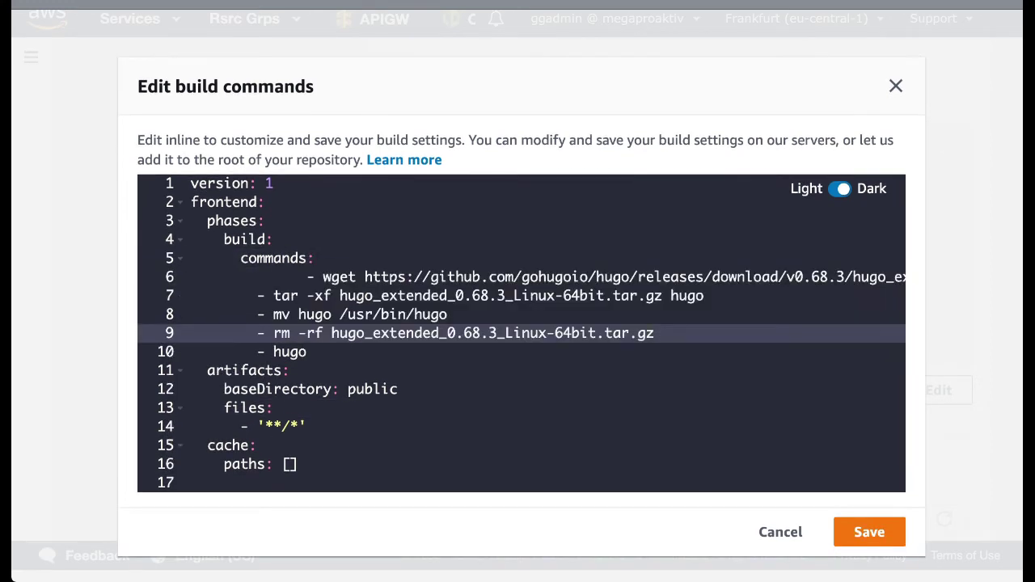
# - Align the wget line with the other build commands and check its full download URL
pyautogui.click(307, 276)
pyautogui.press('BackSpace')
pyautogui.press('BackSpace')
pyautogui.press('BackSpace')
pyautogui.press('BackSpace')
pyautogui.press('BackSpace')
pyautogui.press('BackSpace')
pyautogui.press('BackSpace')
pyautogui.press('BackSpace')
pyautogui.press('BackSpace')
pyautogui.press('BackSpace')
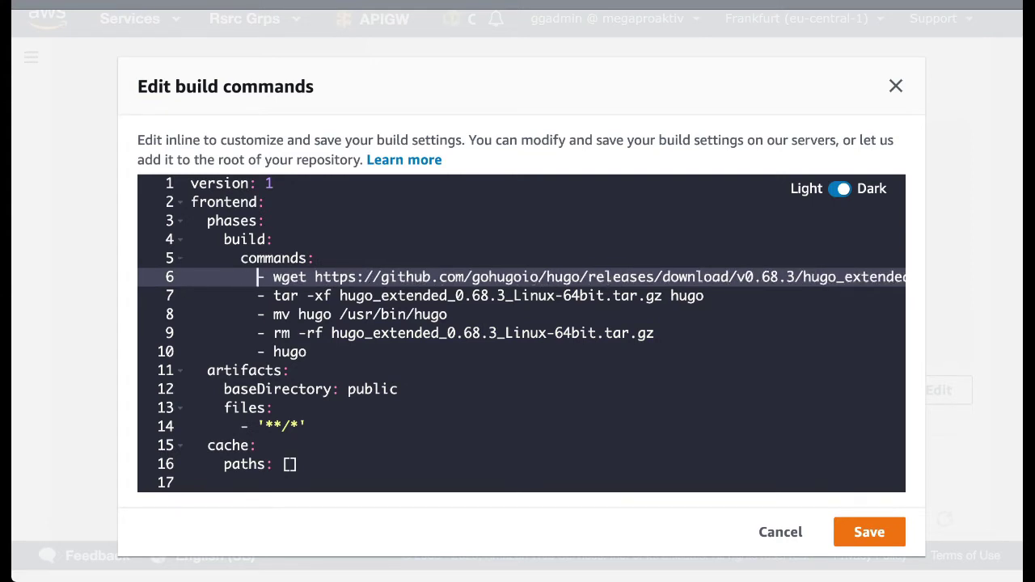
pyautogui.hscroll(2, 522, 333)
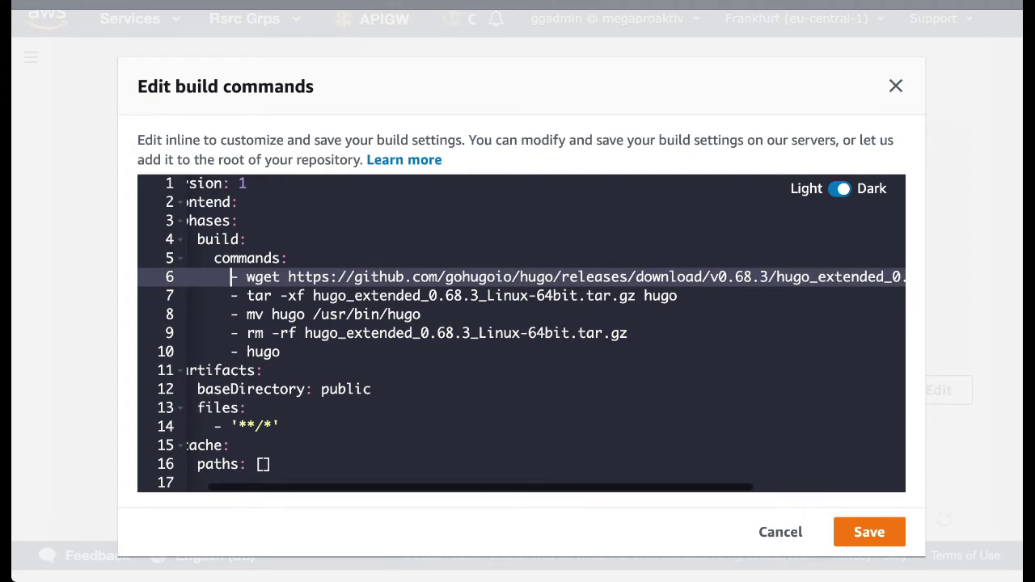
pyautogui.hscroll(5, 522, 333)
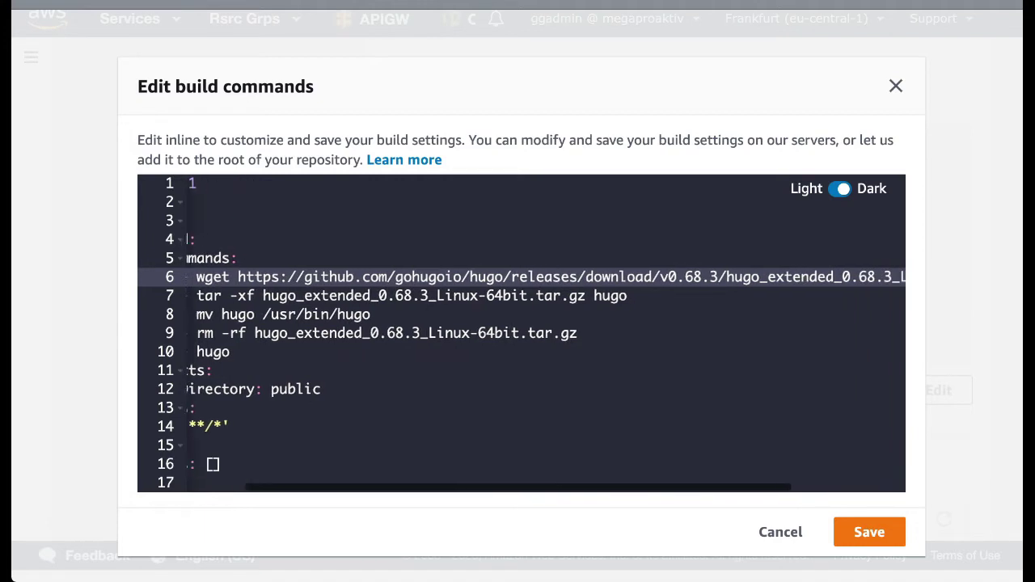
pyautogui.hscroll(1, 522, 333)
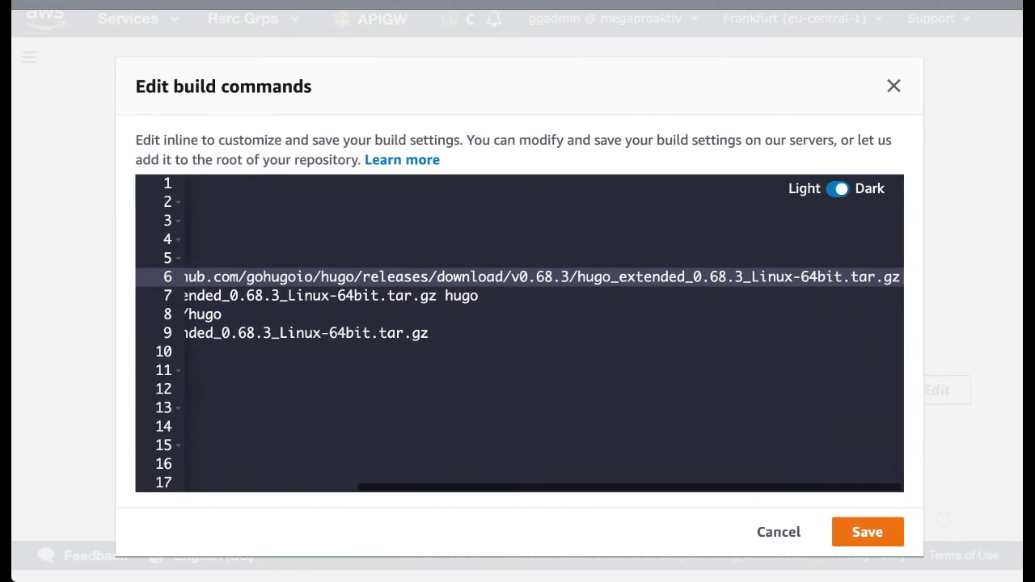
pyautogui.hscroll(-7, 521, 333)
pyautogui.hscroll(-3, 522, 333)
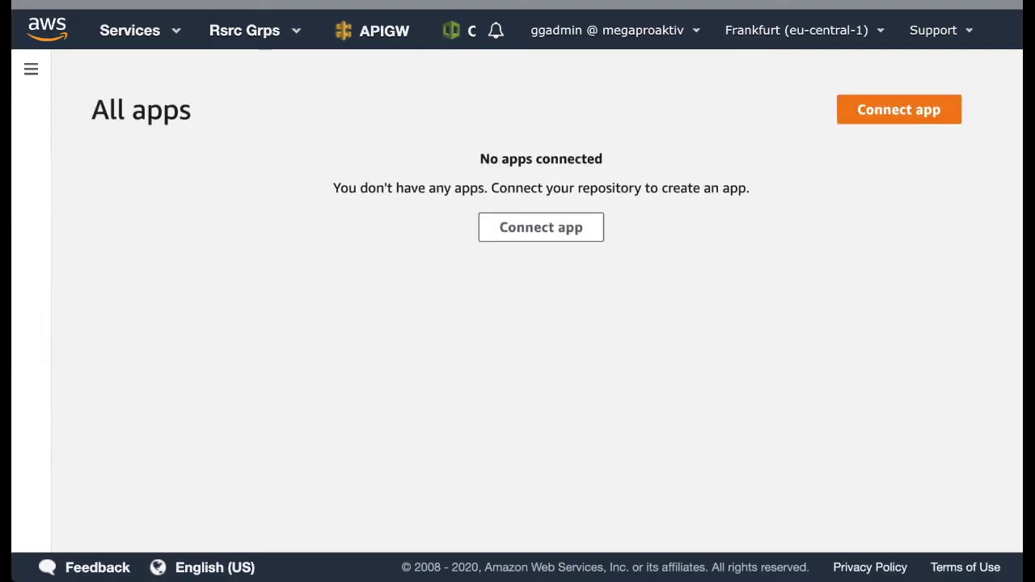
# - Start connecting the app again with AWS CodeCommit as the source and continue to the repository selection
pyautogui.hscroll(3, 522, 333)
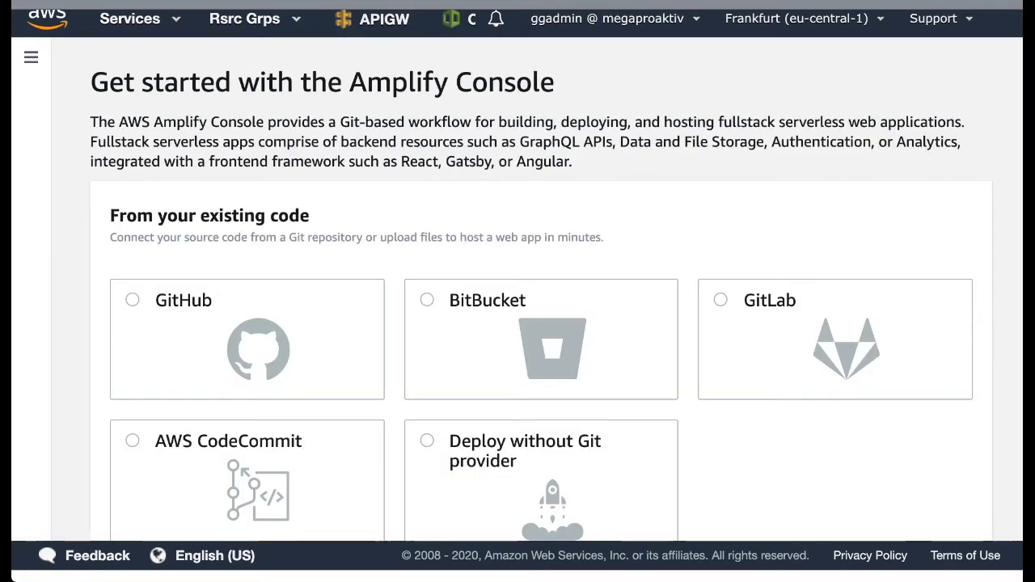
pyautogui.scroll(-3, 521, 333)
pyautogui.click(247, 352)
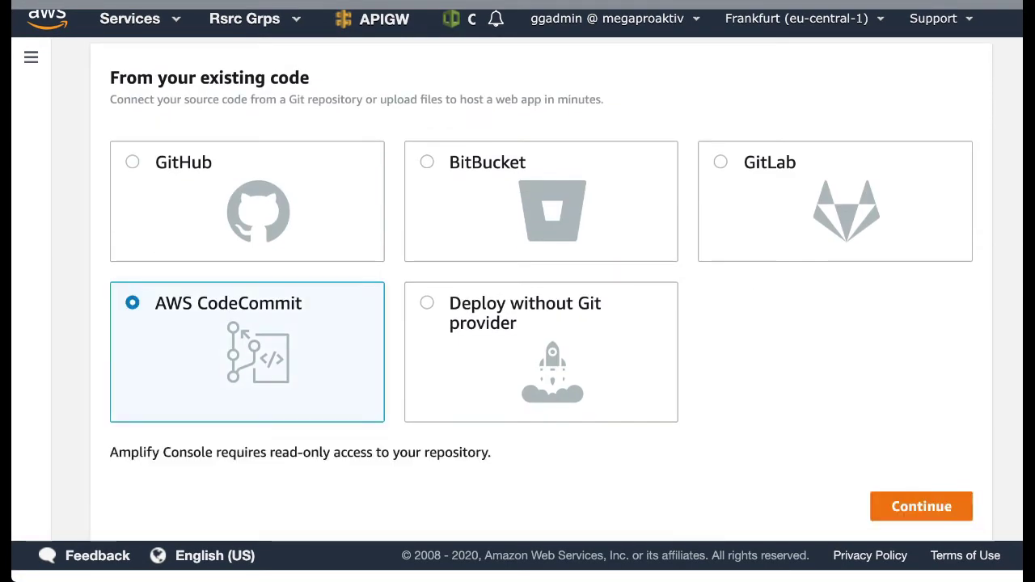
pyautogui.click(921, 506)
# - Select the letsbuild repository with the master branch and continue to the build settings
pyautogui.click(645, 328)
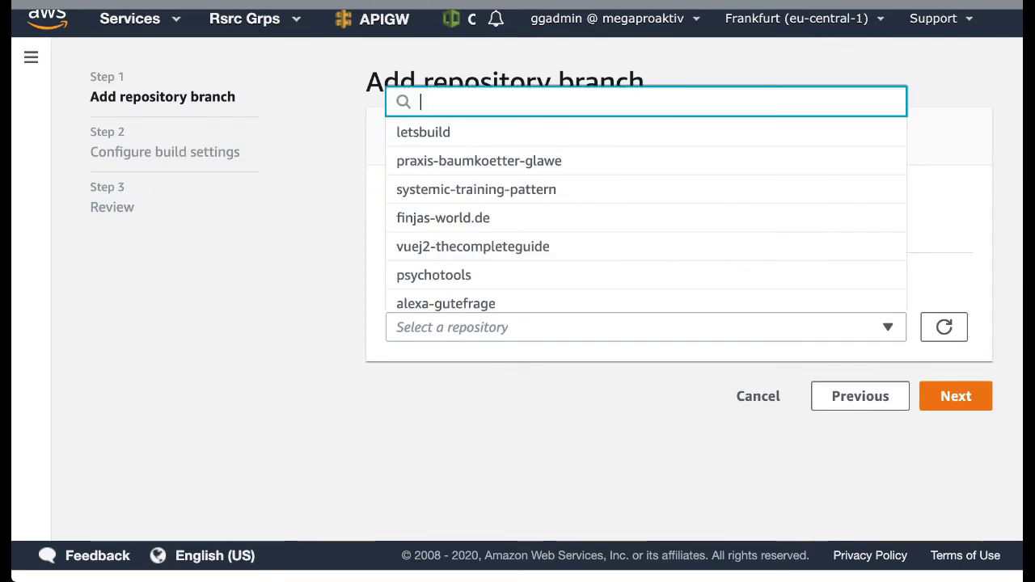
pyautogui.click(485, 132)
pyautogui.scroll(-1, 537, 290)
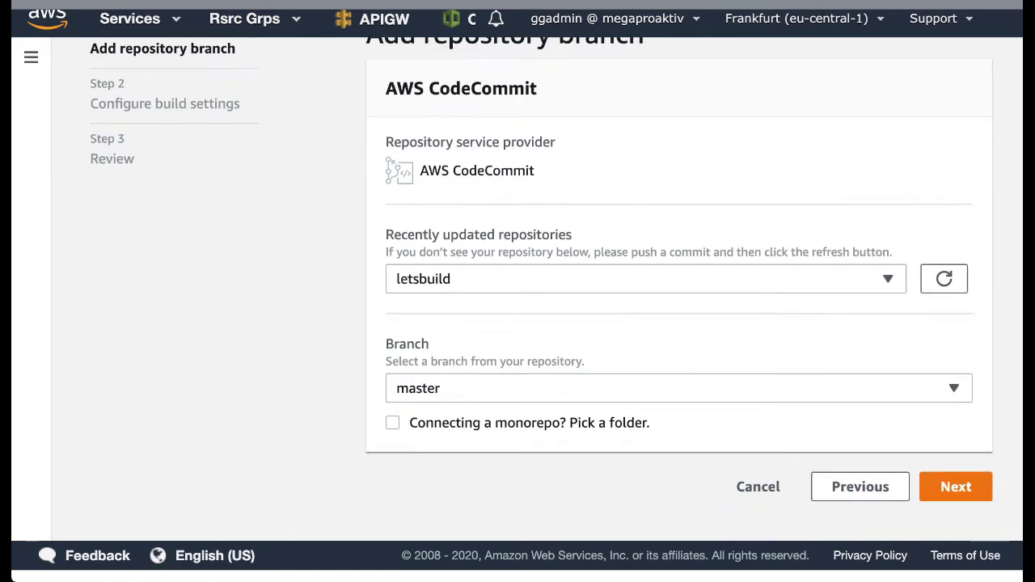
pyautogui.click(955, 485)
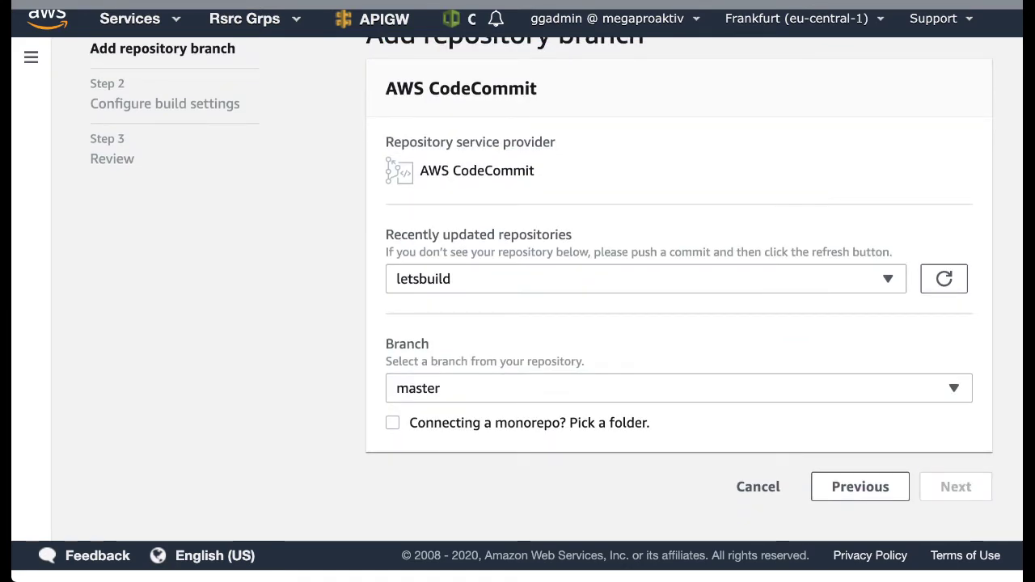
# - Paste the copied wget, tar, mv and rm commands for extended Hugo 0.68.3 before hugo in the build commands
pyautogui.scroll(-3, 679, 324)
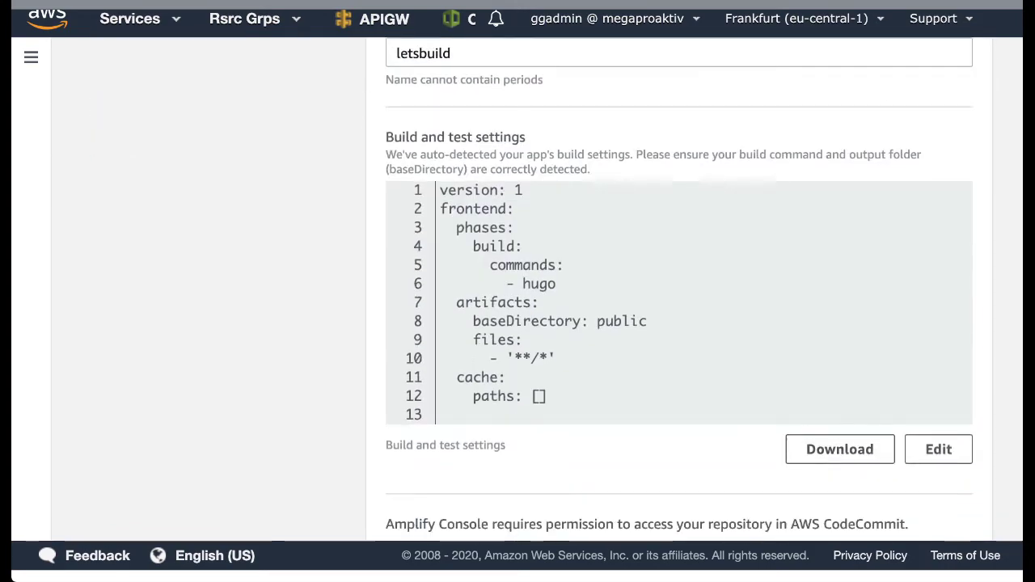
pyautogui.click(938, 449)
pyautogui.click(315, 295)
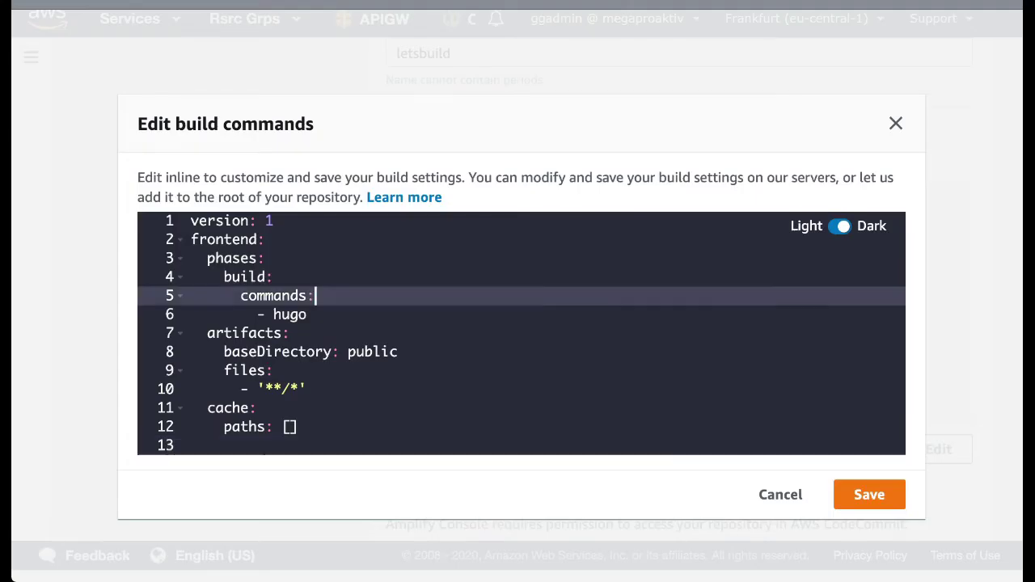
pyautogui.hotkey('ctrl', 'v')
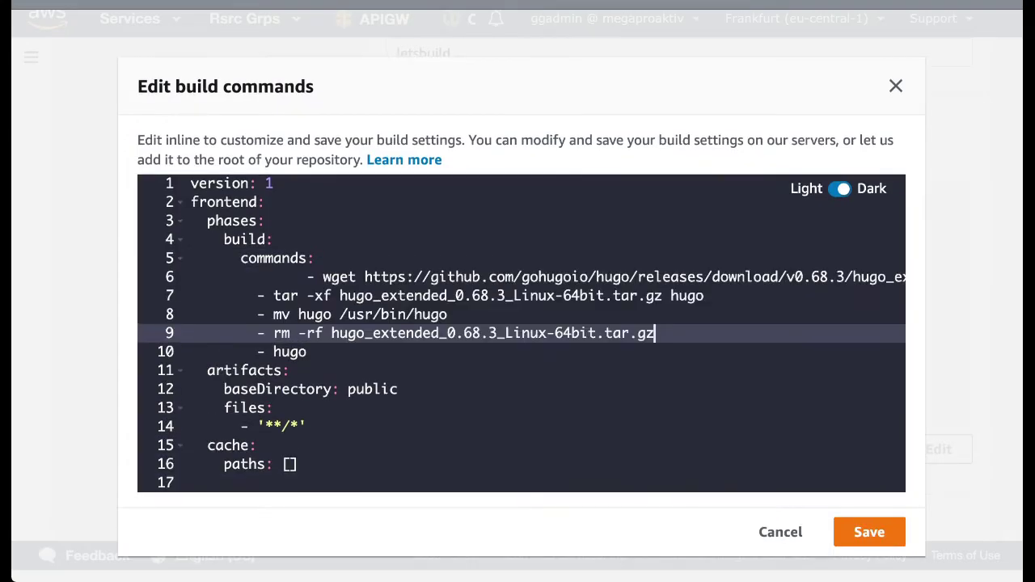
# - Align the wget line's indentation with the other build commands and save the edited build settings
pyautogui.click(306, 276)
pyautogui.press('BackSpace')
pyautogui.press('BackSpace')
pyautogui.press('BackSpace')
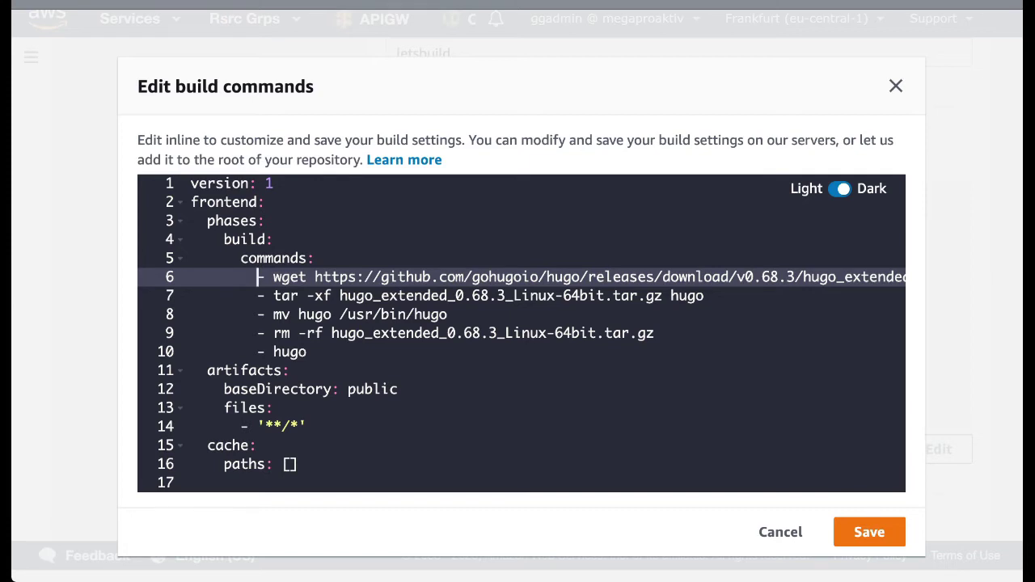
pyautogui.click(869, 532)
# - Expand the advanced settings, leave them at their defaults, and save and deploy the letsbuild app
pyautogui.scroll(-1, 869, 530)
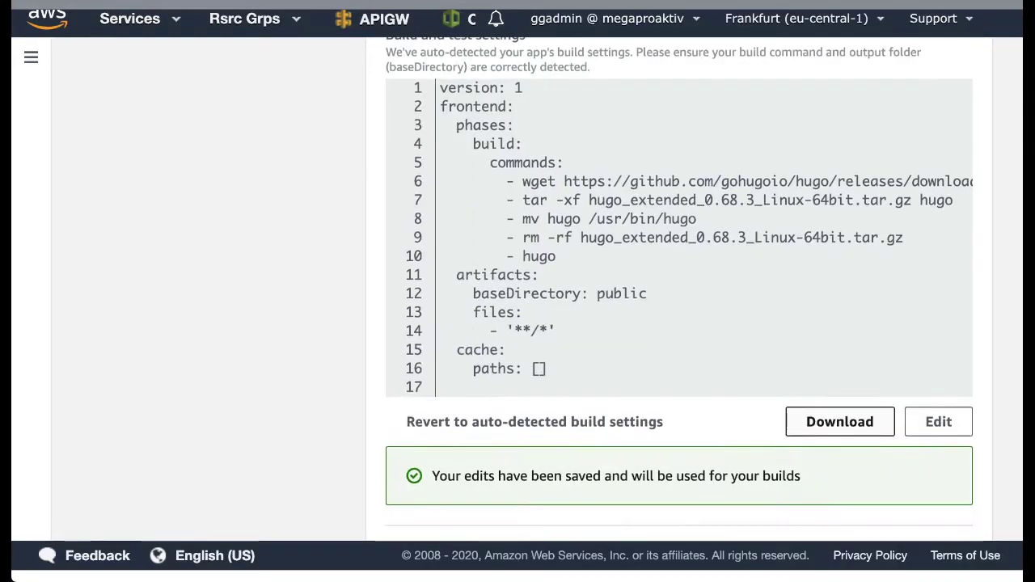
pyautogui.scroll(-5, 391, 415)
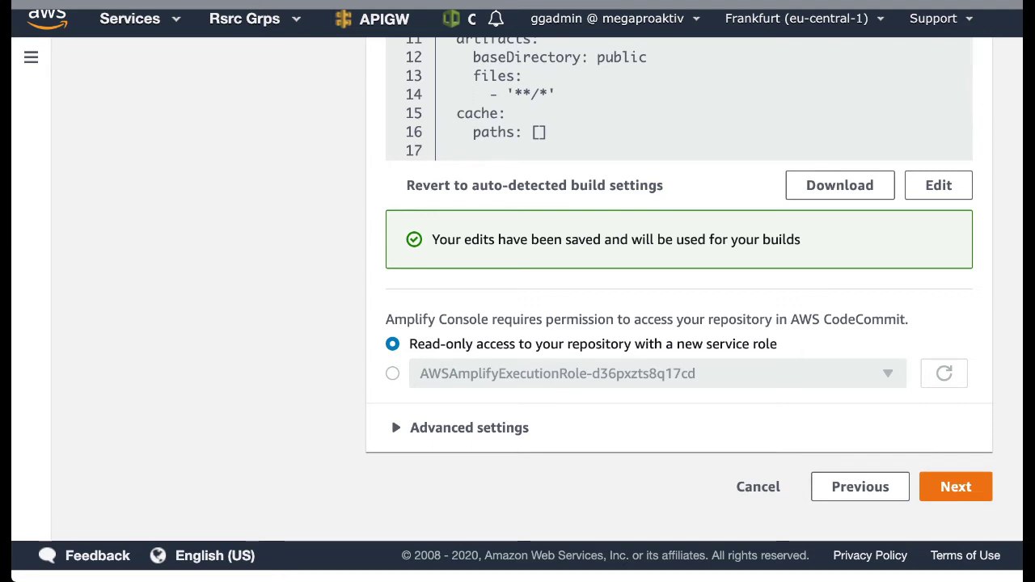
pyautogui.click(391, 416)
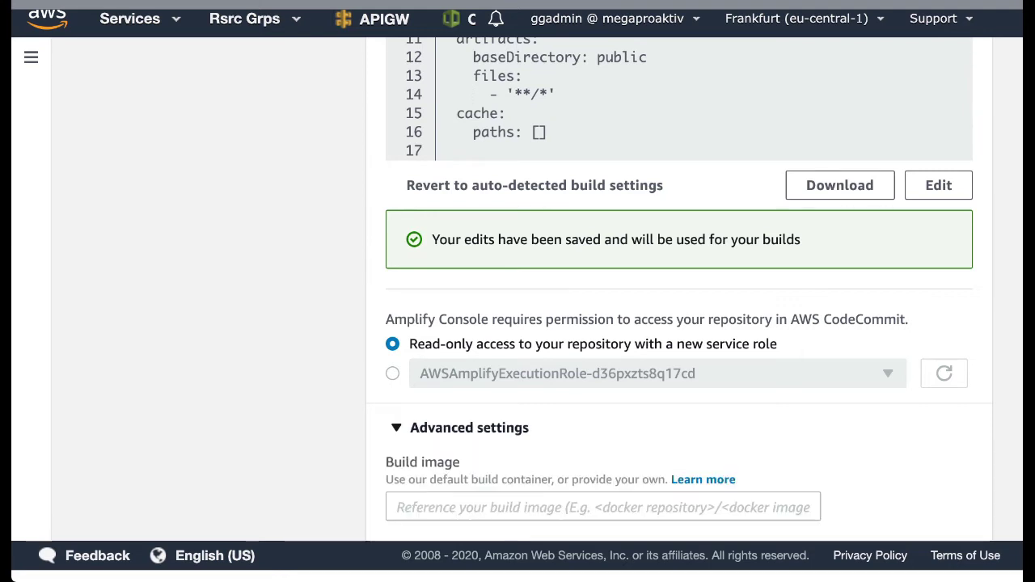
pyautogui.scroll(-2, 391, 416)
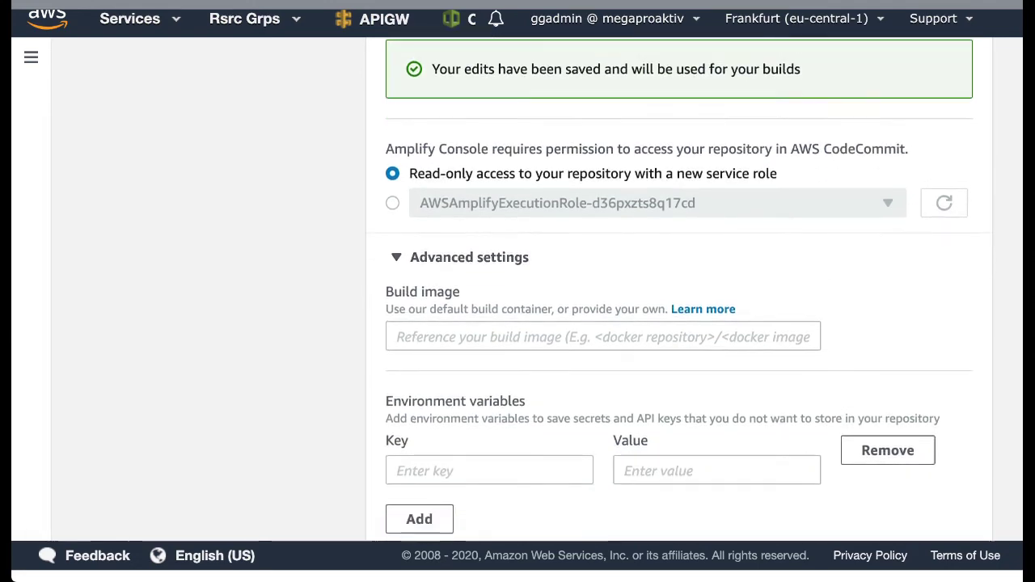
pyautogui.scroll(-1, 680, 291)
pyautogui.scroll(-2, 679, 291)
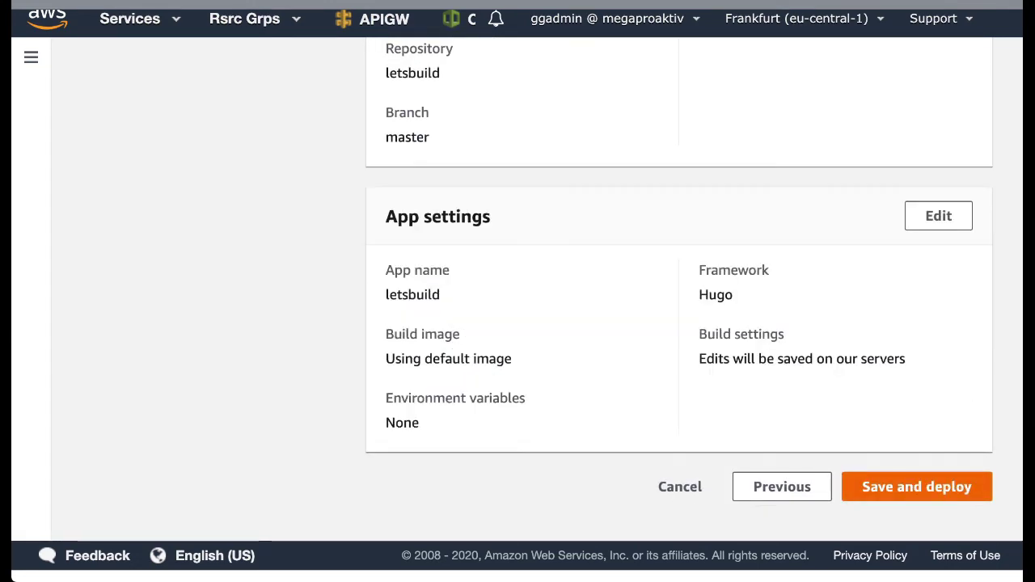
pyautogui.click(916, 486)
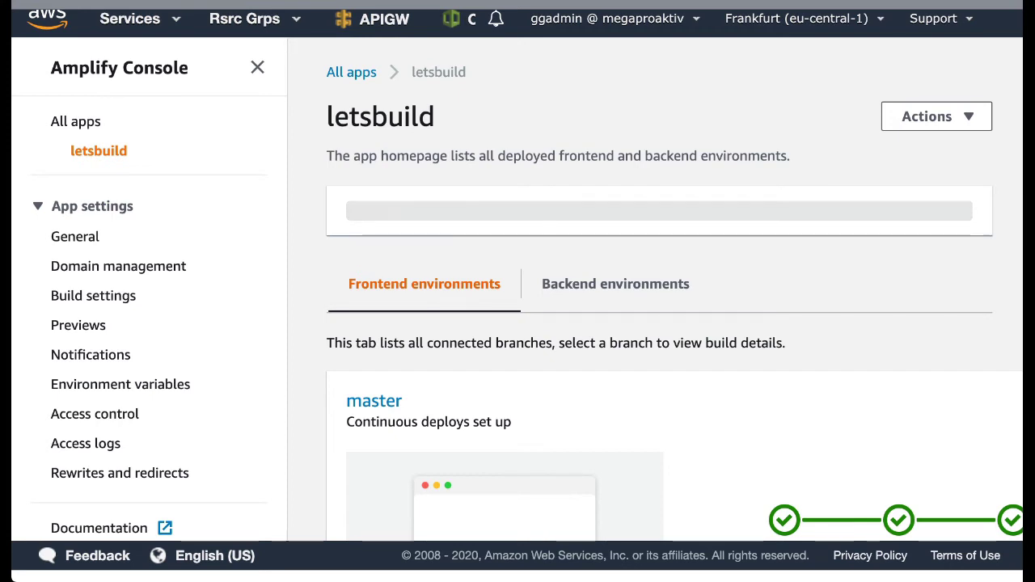
# - Check the master branch's deployment stages, open its amplifyapp.com site, and return to the app's environments
pyautogui.scroll(-2, 674, 297)
pyautogui.scroll(-1, 655, 290)
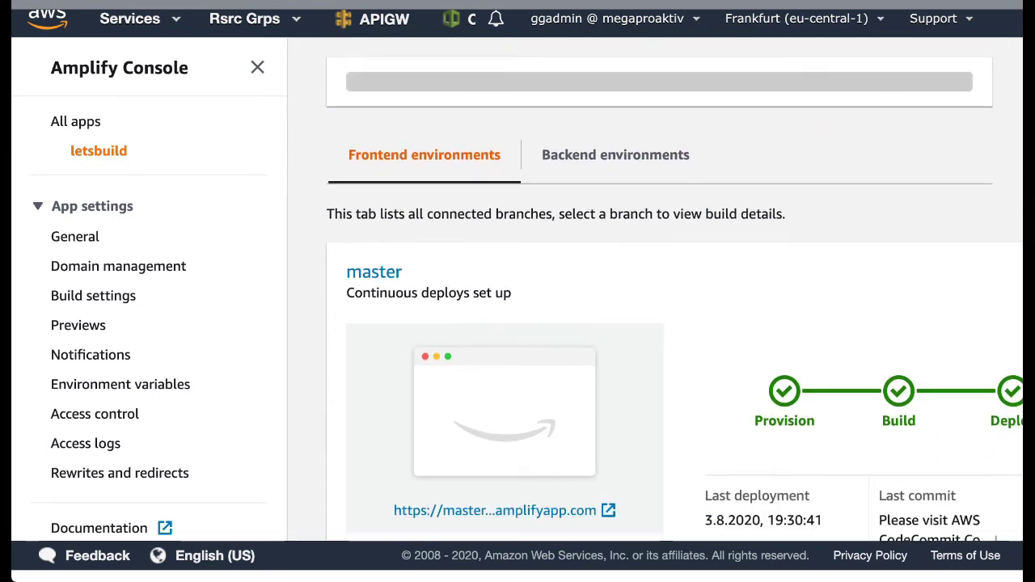
pyautogui.click(258, 67)
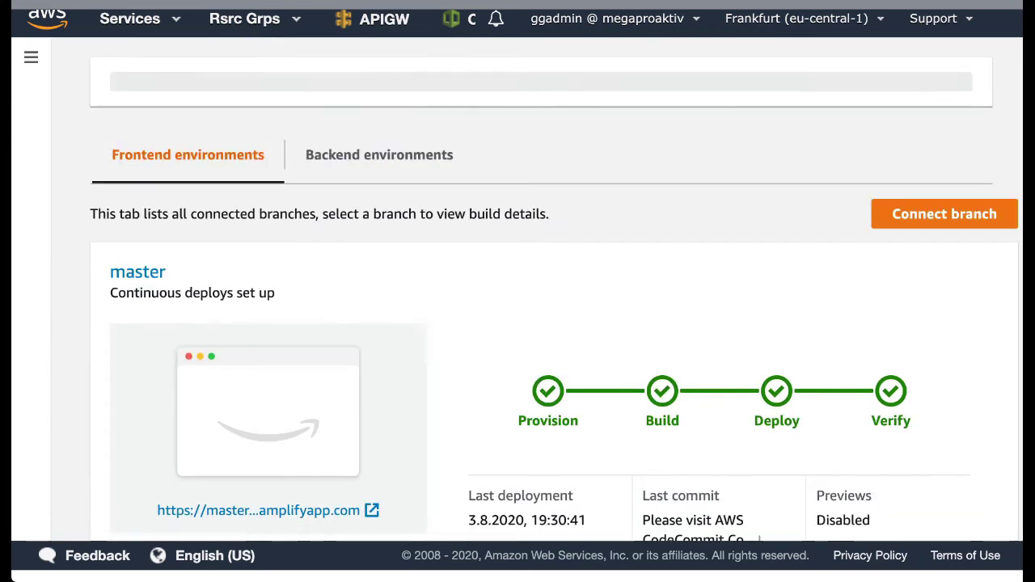
pyautogui.scroll(-3, 655, 289)
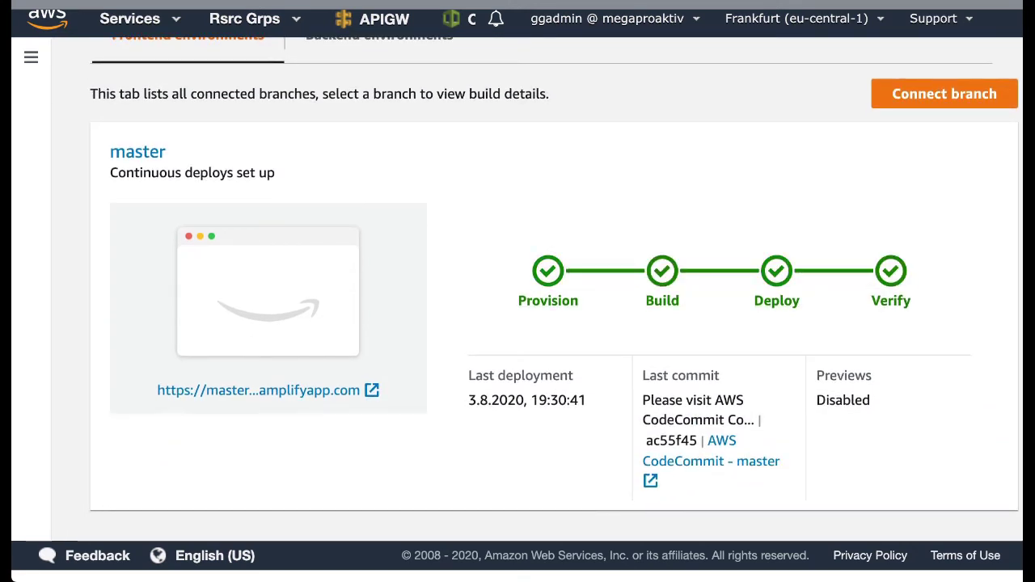
pyautogui.click(258, 390)
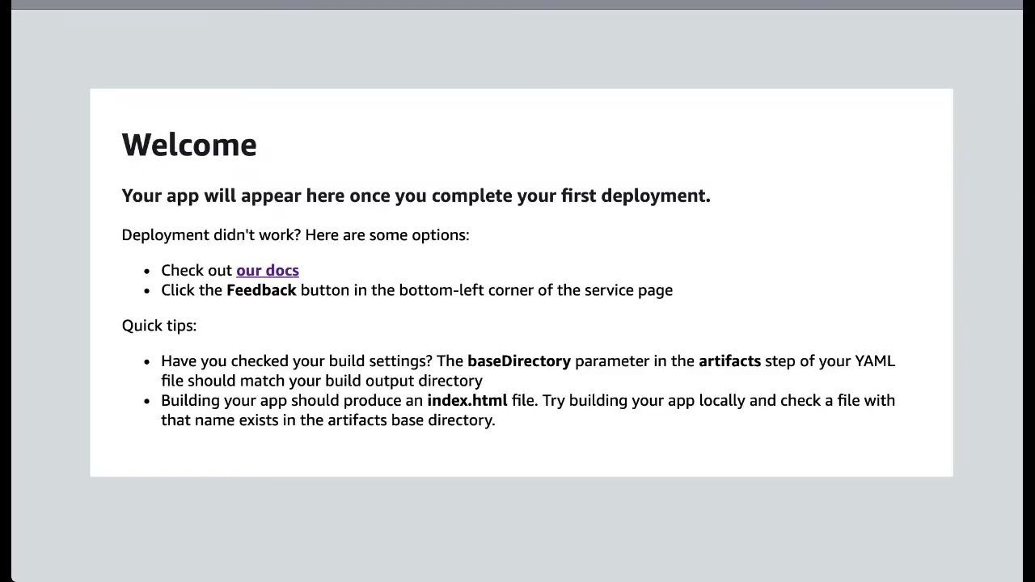
pyautogui.press('super+w')
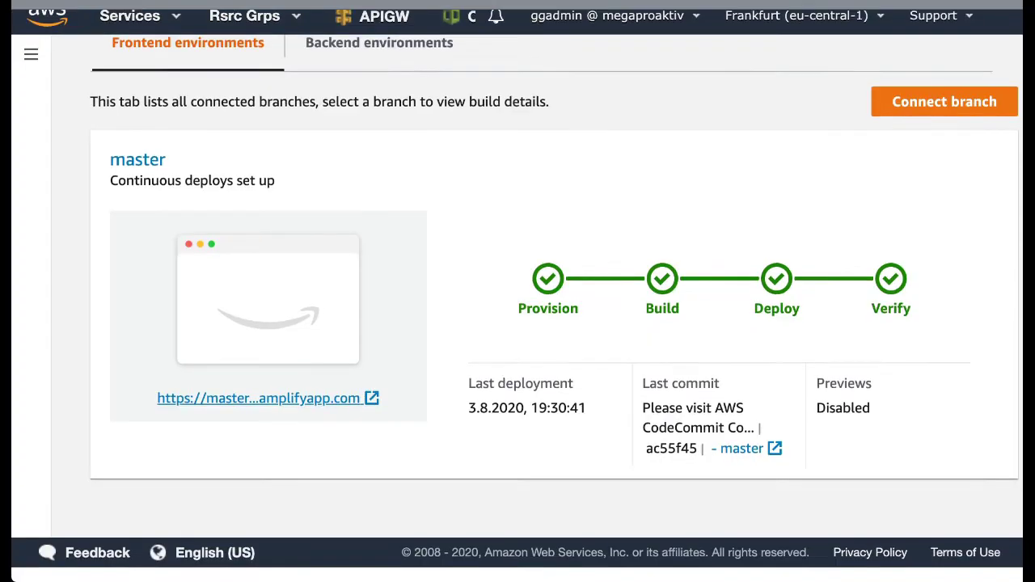
pyautogui.scroll(2, 518, 289)
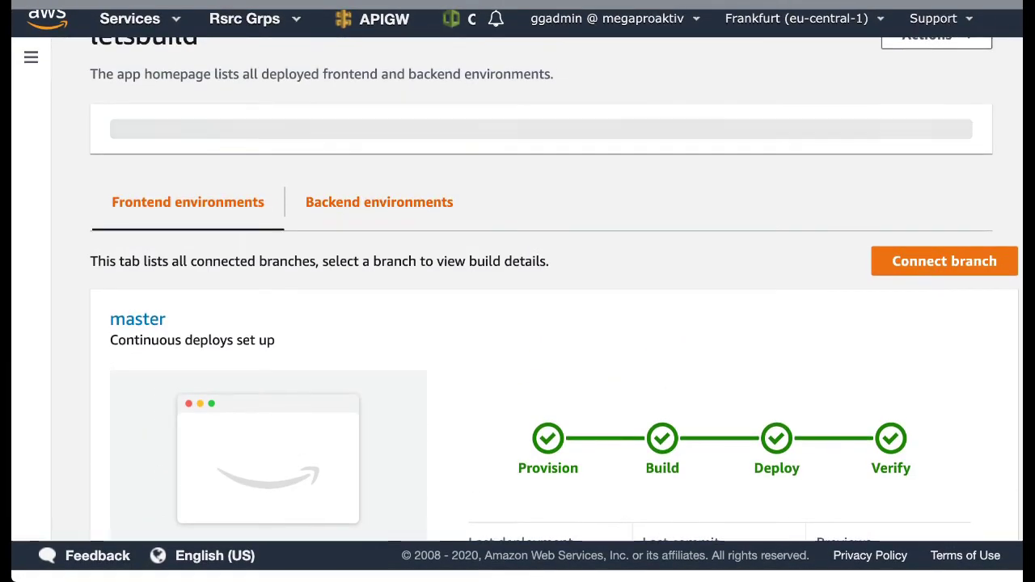
pyautogui.scroll(-1, 379, 201)
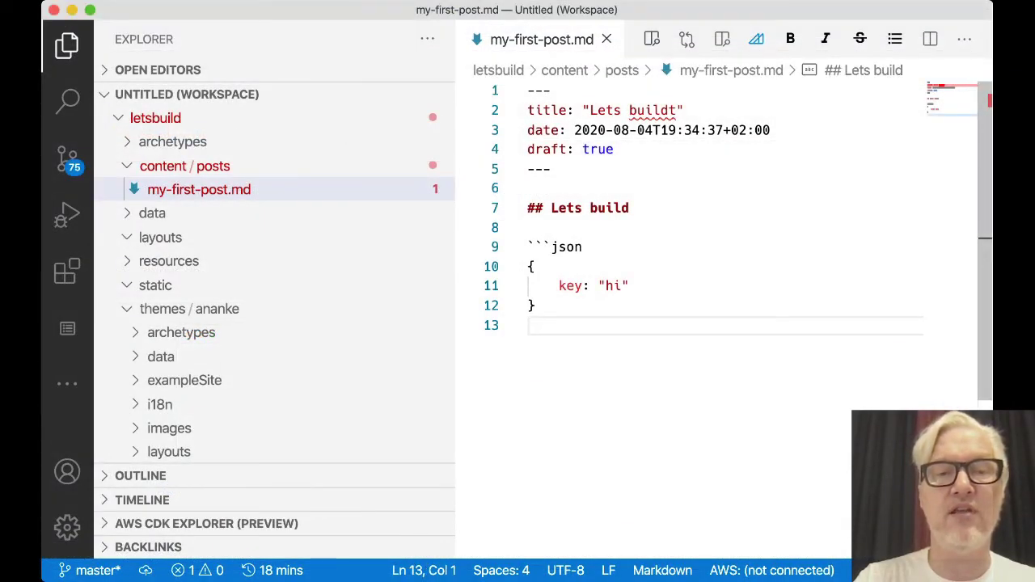
# - Edit the key name in the JSON code block of my-first-post.md in Visual Studio Code
pyautogui.click(558, 286)
pyautogui.click(577, 286)
pyautogui.write('1')
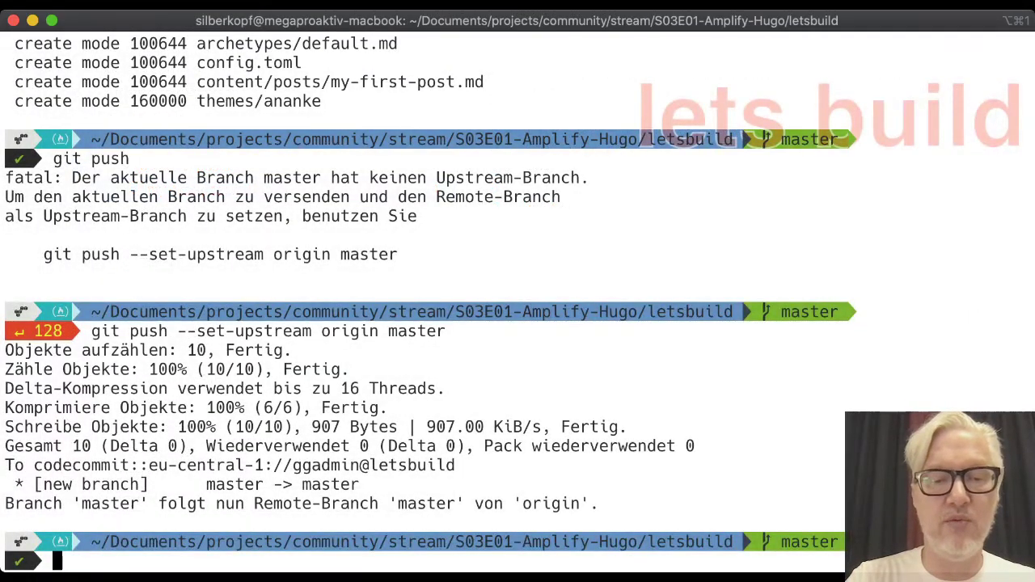
# - Check the git status of the current letsbuild folder
pyautogui.write('git ')
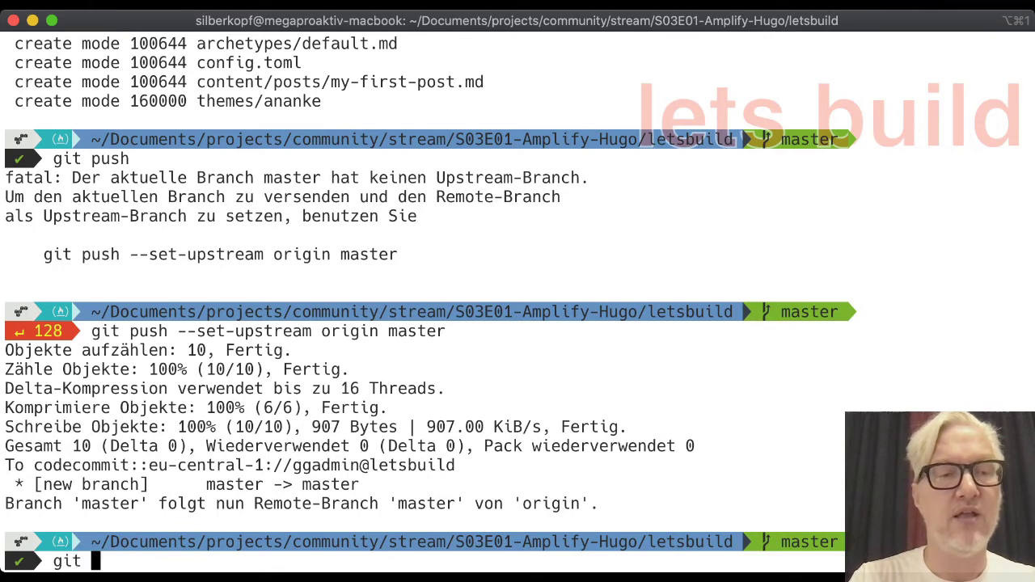
pyautogui.write('status .')
pyautogui.press('Return')
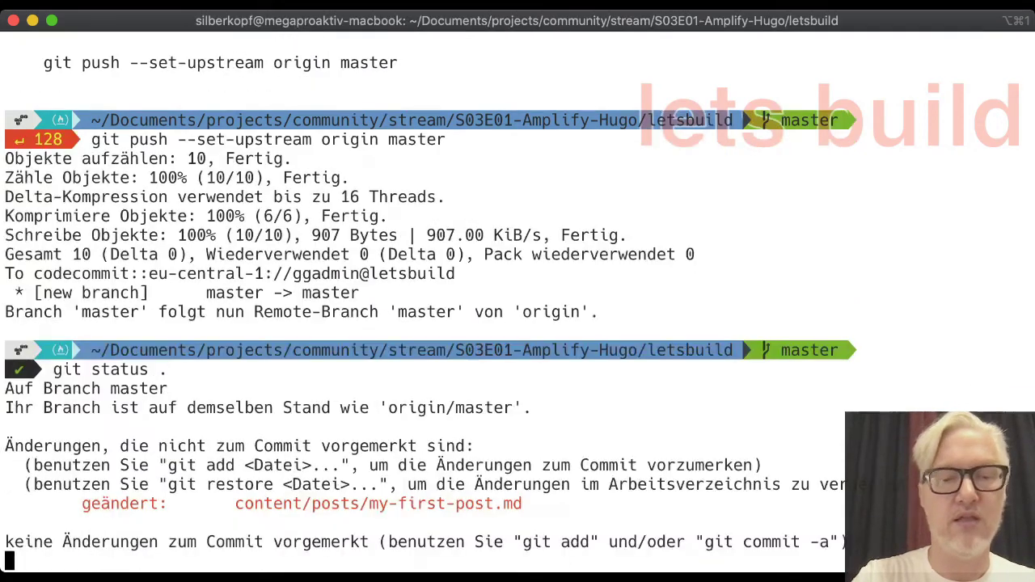
# - Stage content/posts/my-first-post.md, commit it with the message "minor changes" and push it, all in one chained command
pyautogui.write('git add')
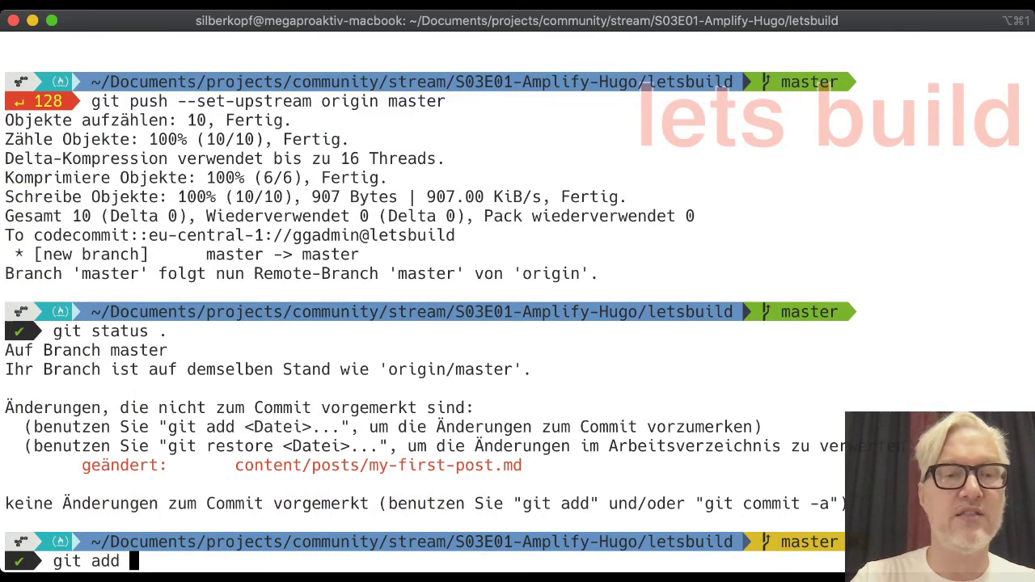
pyautogui.moveTo(236, 465); pyautogui.dragTo(522, 465)
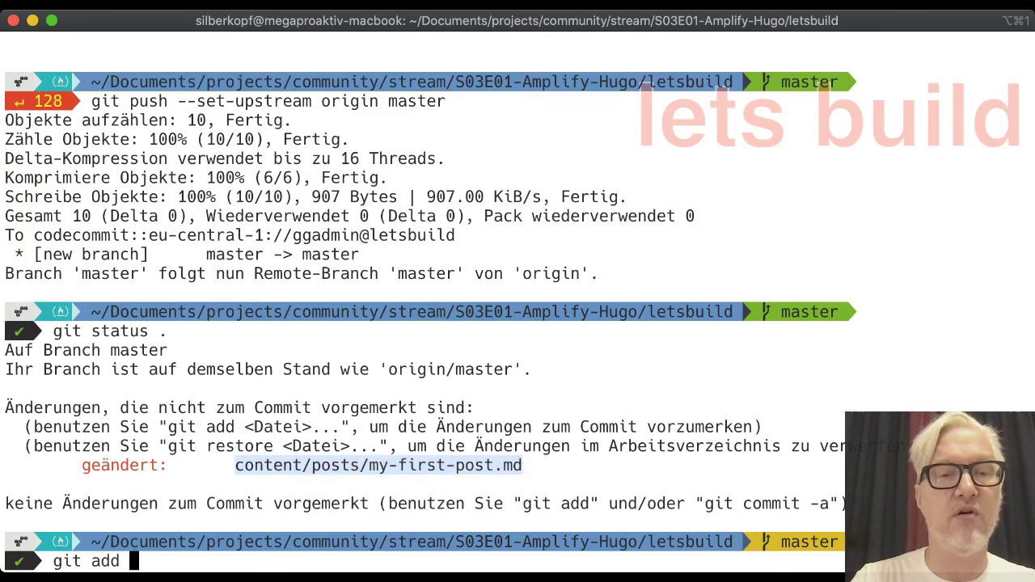
pyautogui.write('content/posts/my-first-post.md')
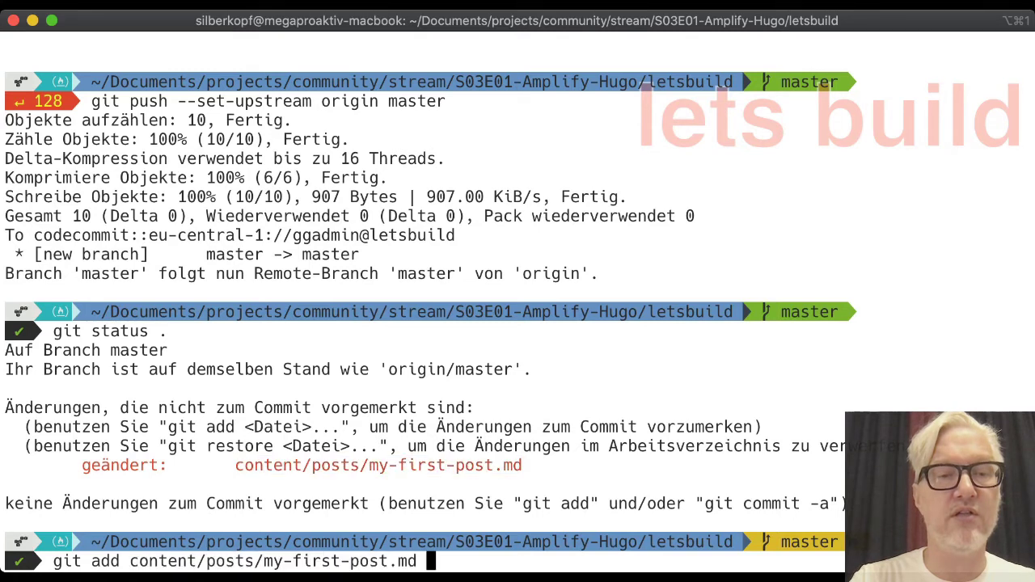
pyautogui.write('&& g')
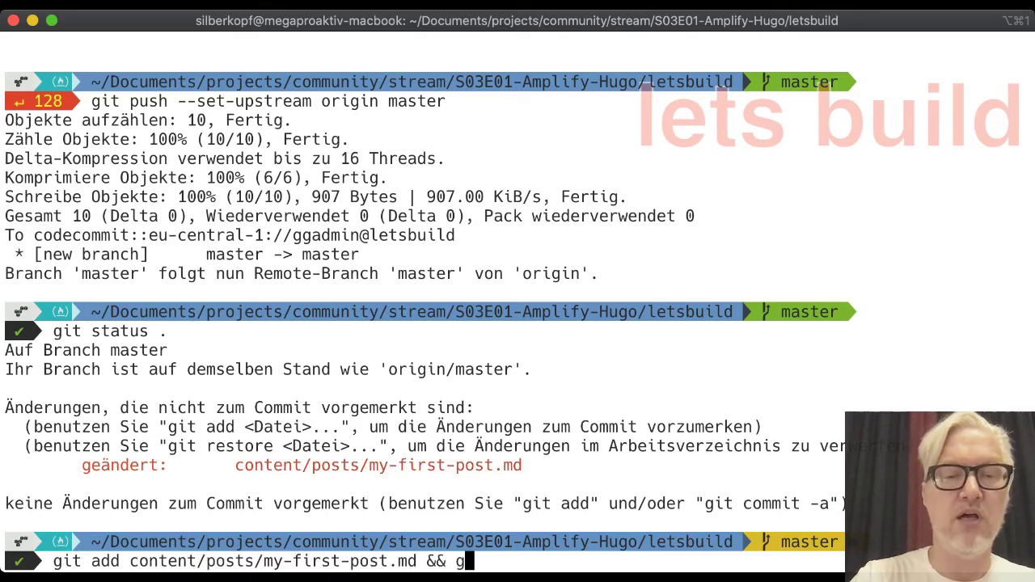
pyautogui.write('it commit ')
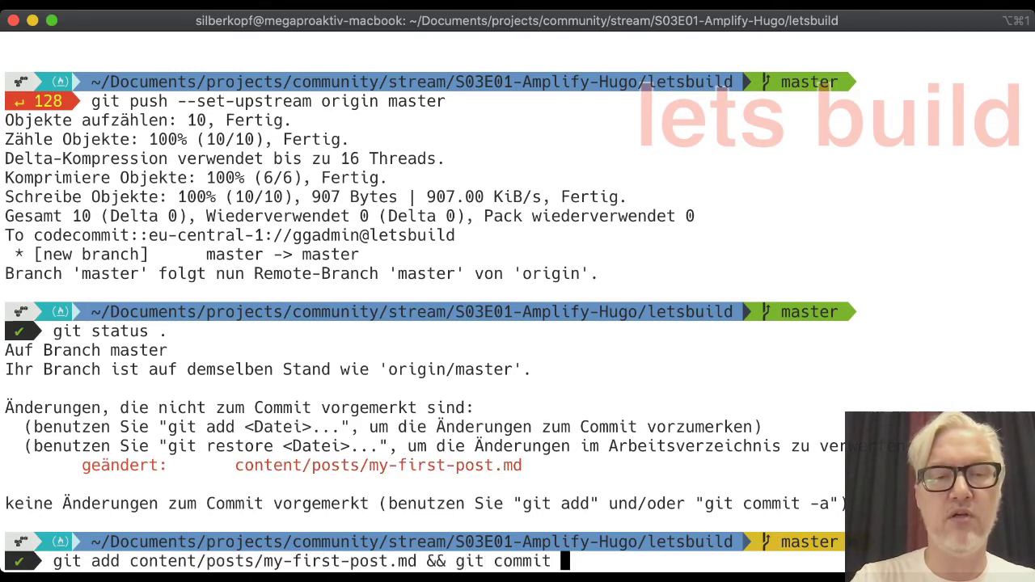
pyautogui.write('-m "m in')
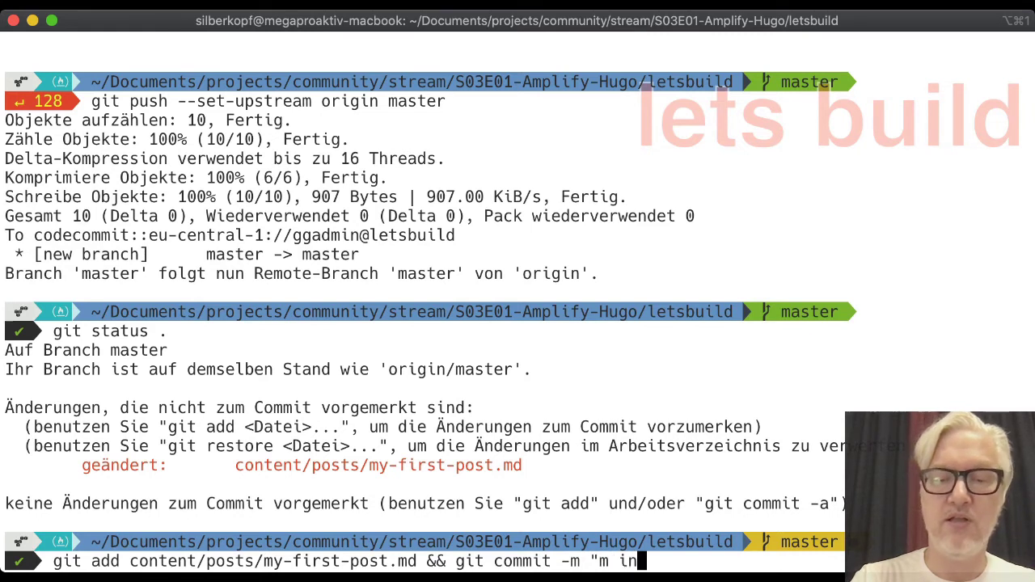
pyautogui.press('BackSpace')
pyautogui.press('BackSpace')
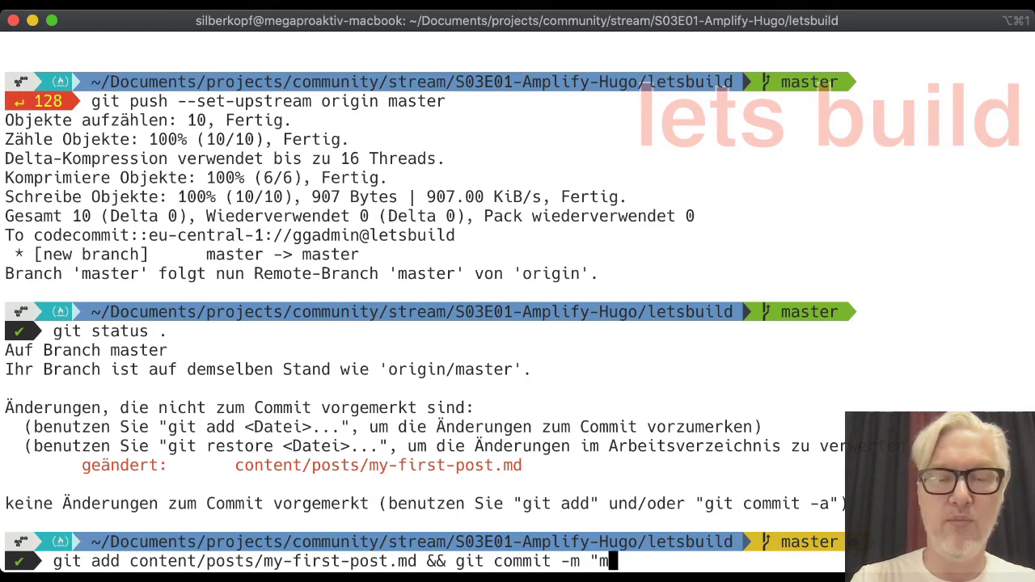
pyautogui.write('inor ch')
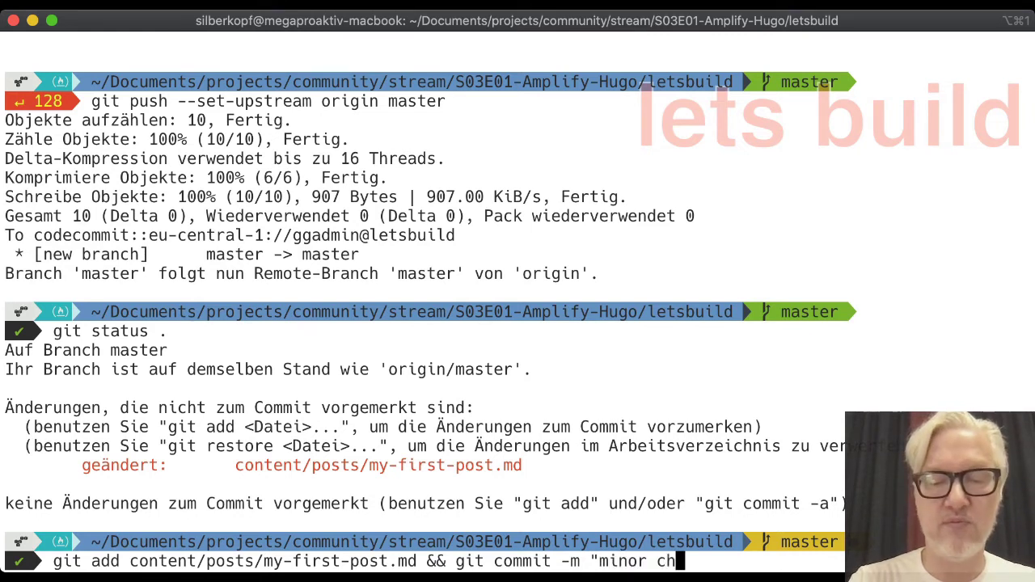
pyautogui.write('anges" ')
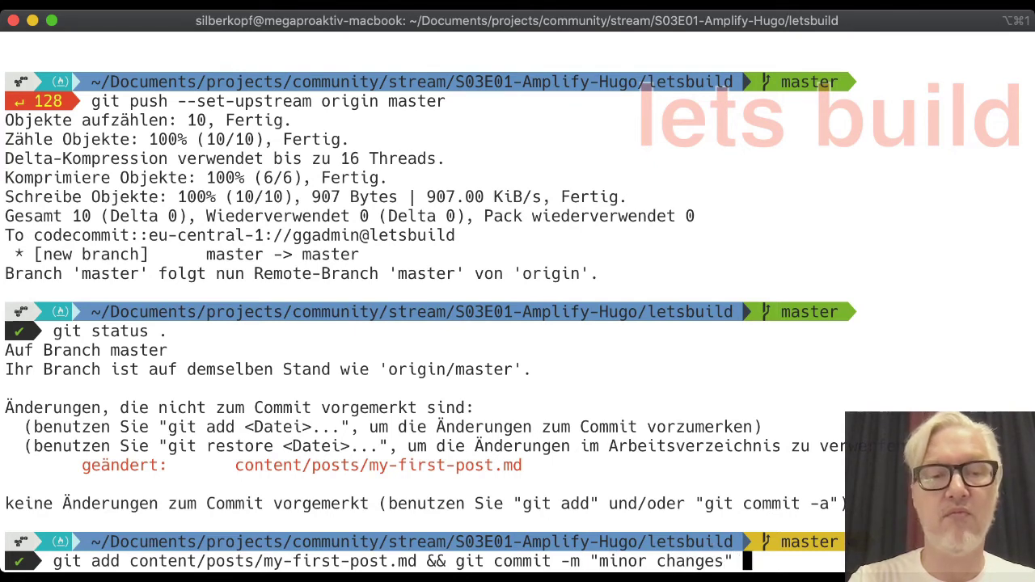
pyautogui.write('&& git push')
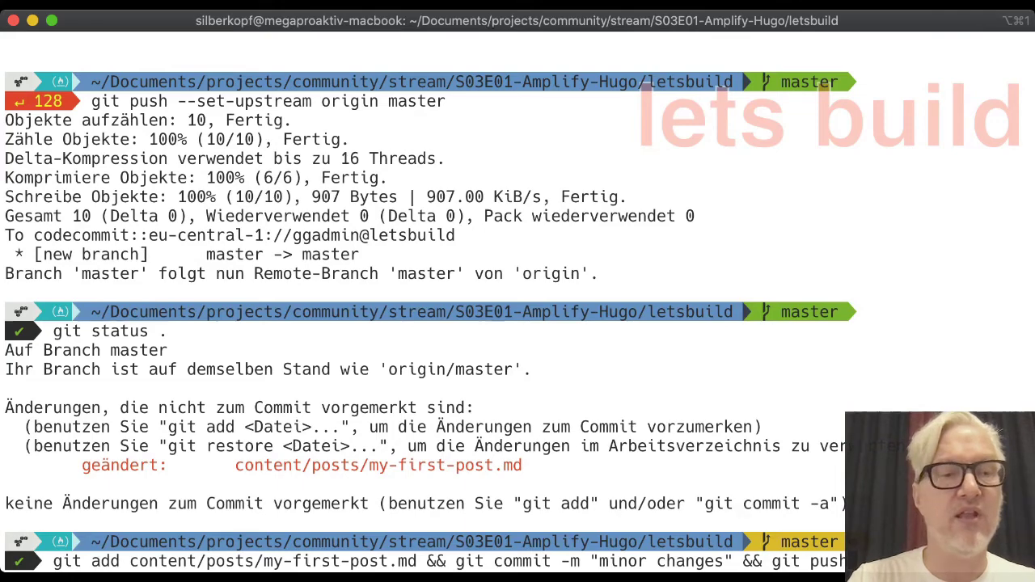
pyautogui.press('Return')
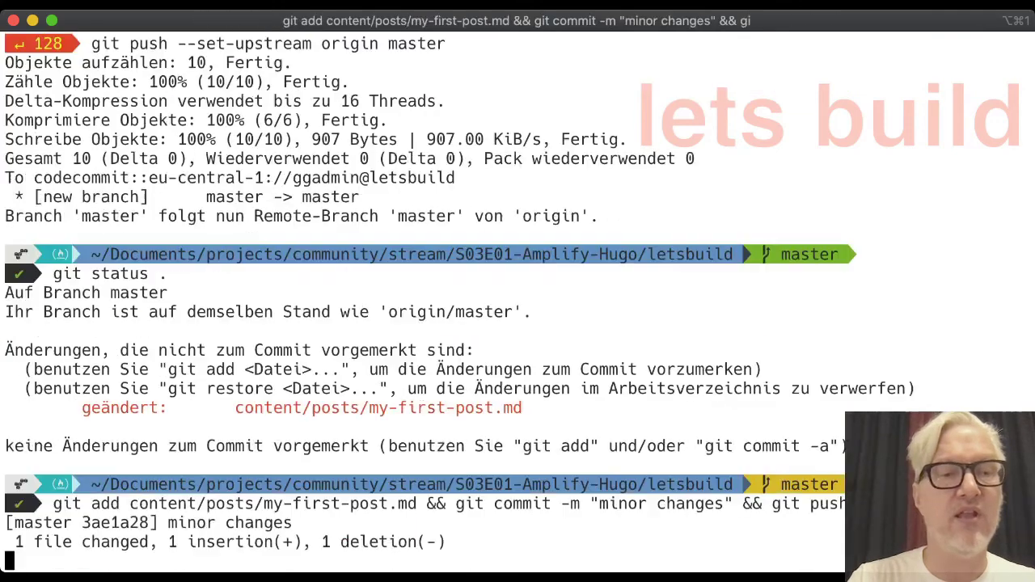
# - Print the current date in the terminal, then switch to the Amplify console and check the master branch's deployment stages and last deployment time
pyautogui.write('date')
pyautogui.press('Return')
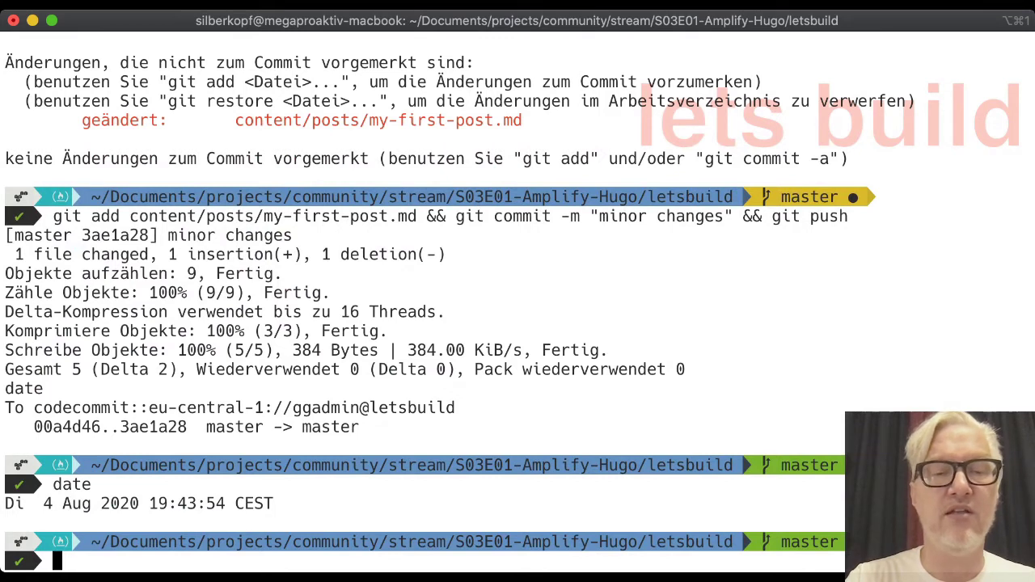
pyautogui.press('super+Tab')
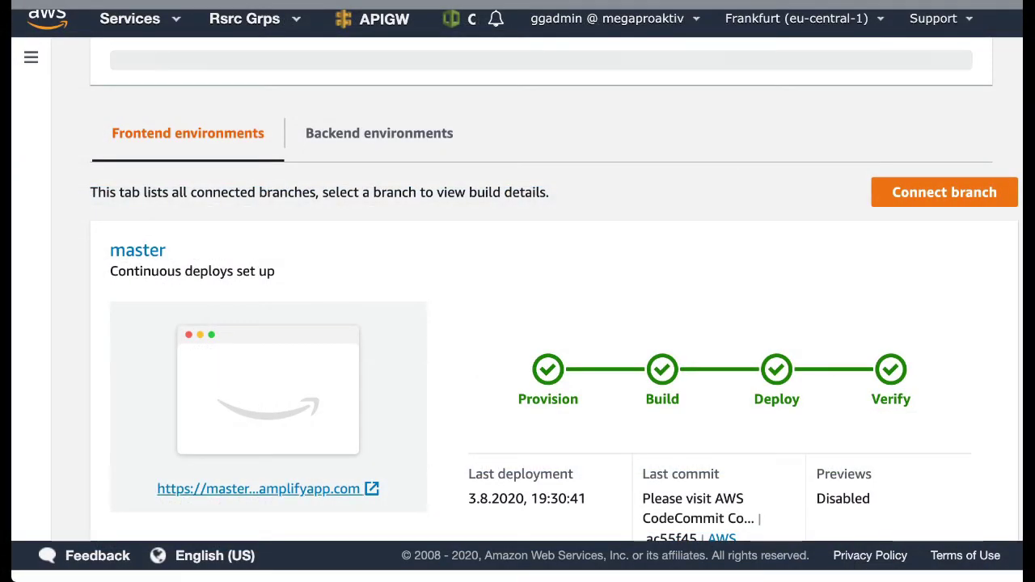
pyautogui.scroll(-3, 517, 324)
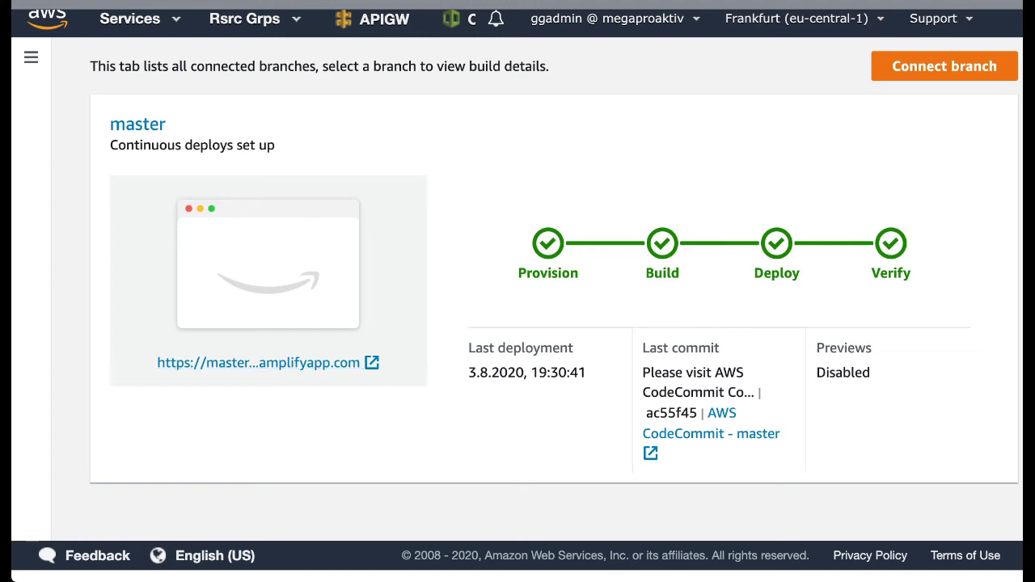
pyautogui.scroll(4, 267, 363)
pyautogui.scroll(-1, 267, 363)
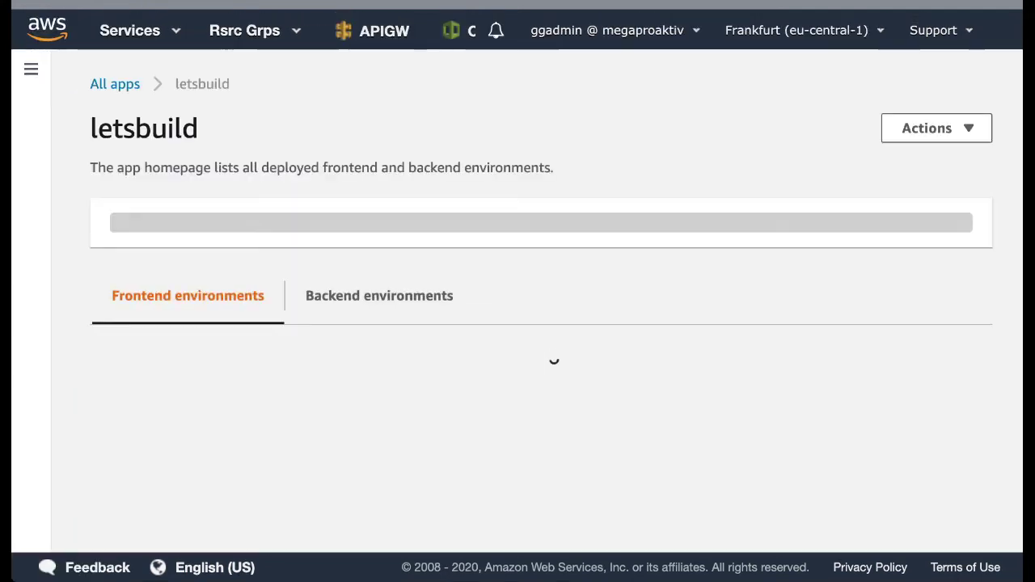
pyautogui.scroll(-3, 517, 308)
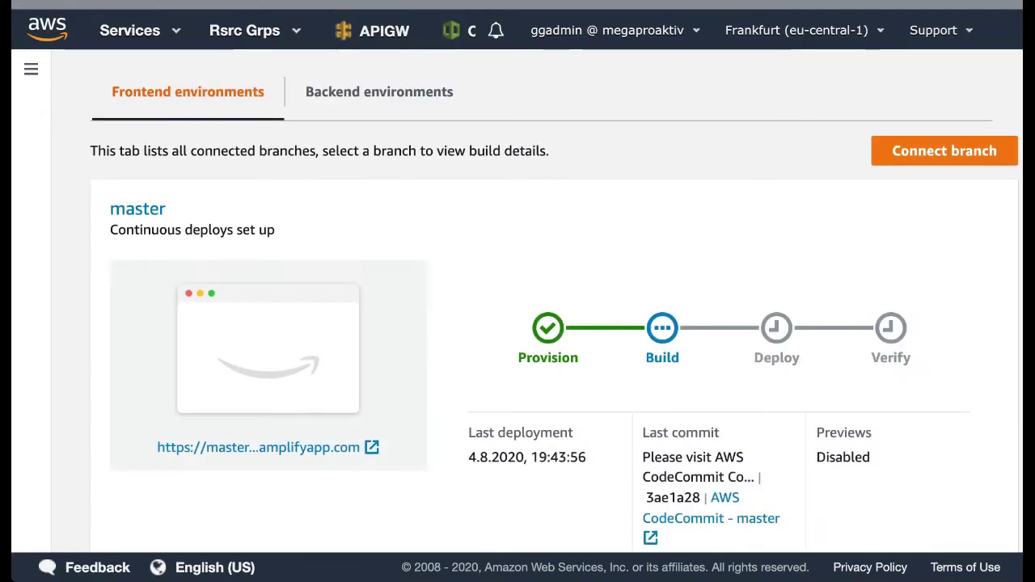
pyautogui.scroll(-1, 517, 307)
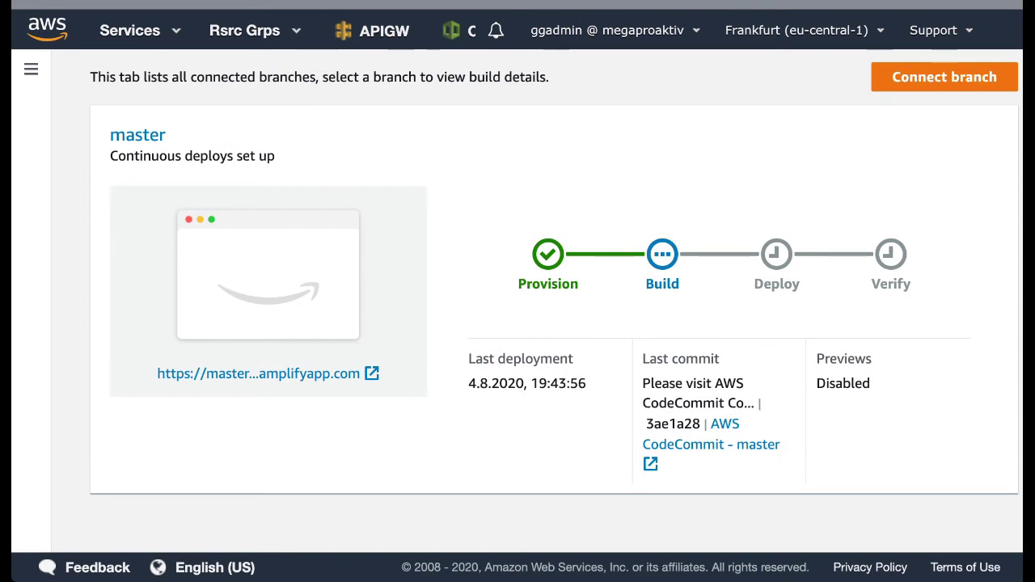
# - Open the Provision details of the master branch's build and examine the Dockerfile contents
pyautogui.click(547, 259)
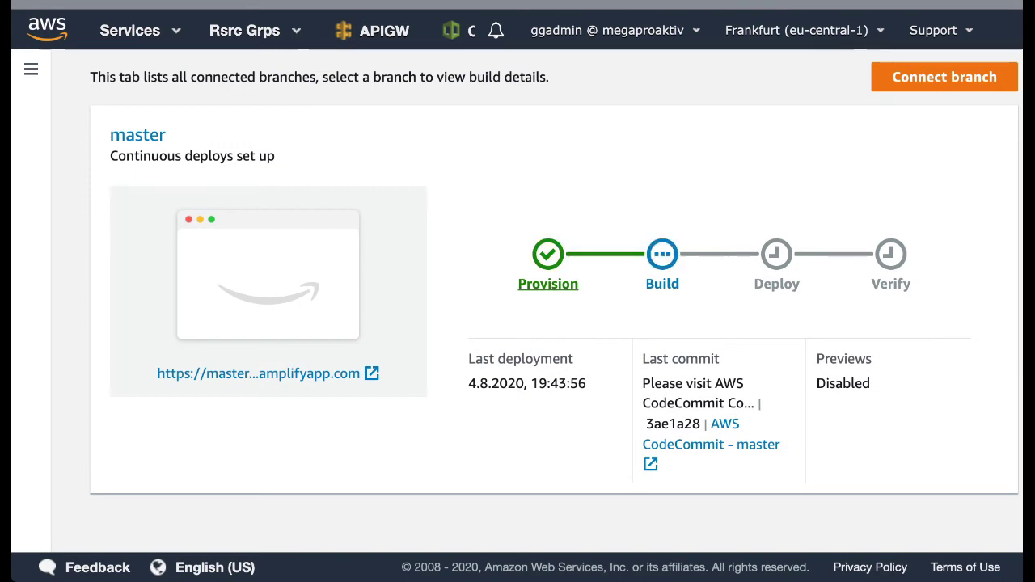
pyautogui.scroll(-4, 517, 308)
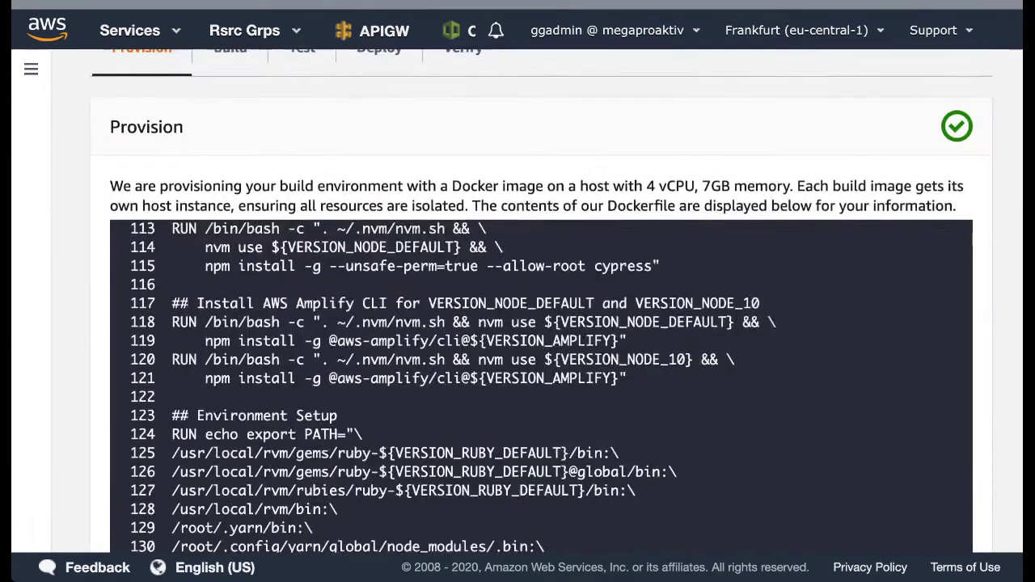
pyautogui.scroll(-1, 541, 291)
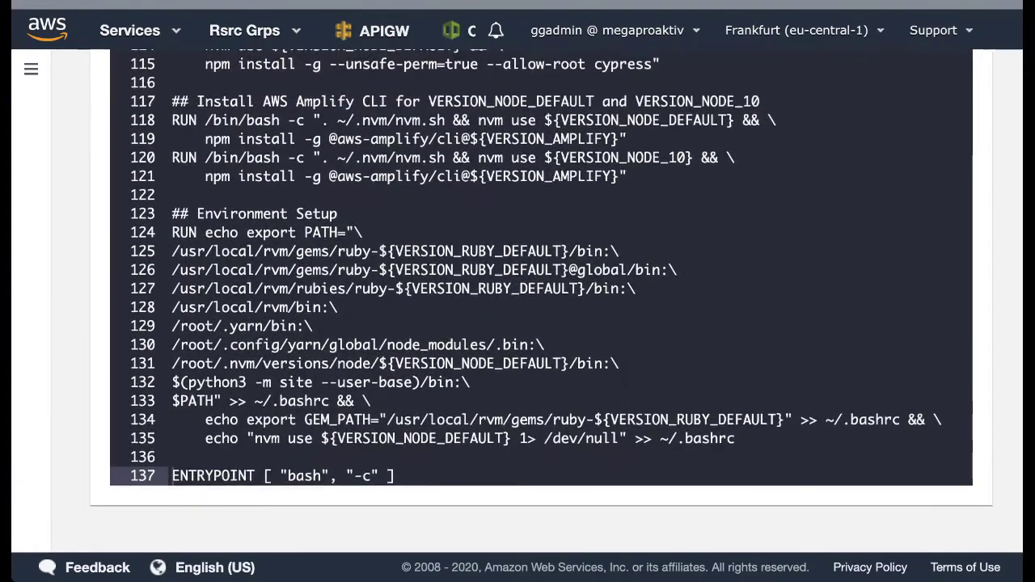
pyautogui.scroll(5, 542, 267)
pyautogui.scroll(20, 542, 307)
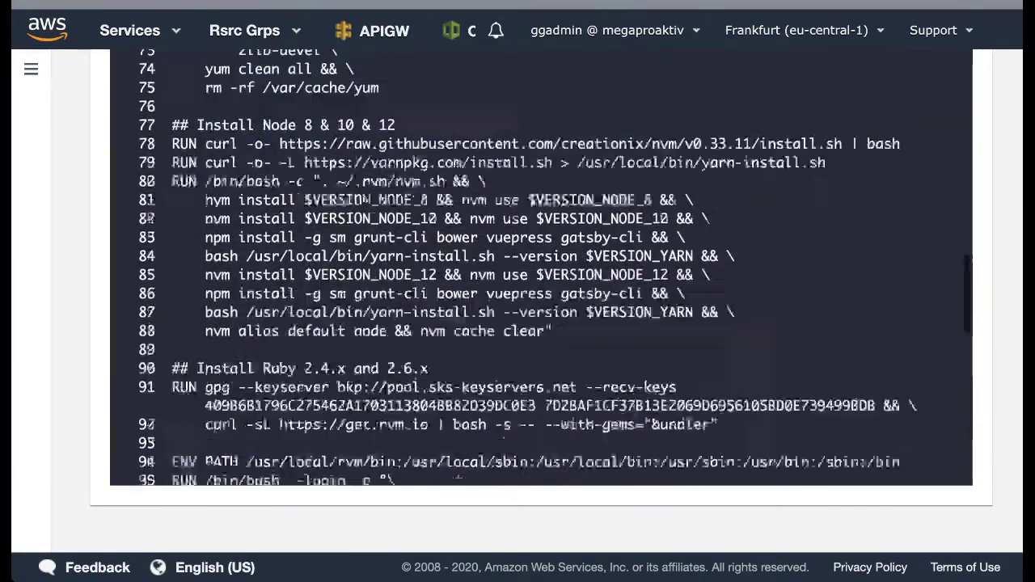
pyautogui.scroll(5, 518, 307)
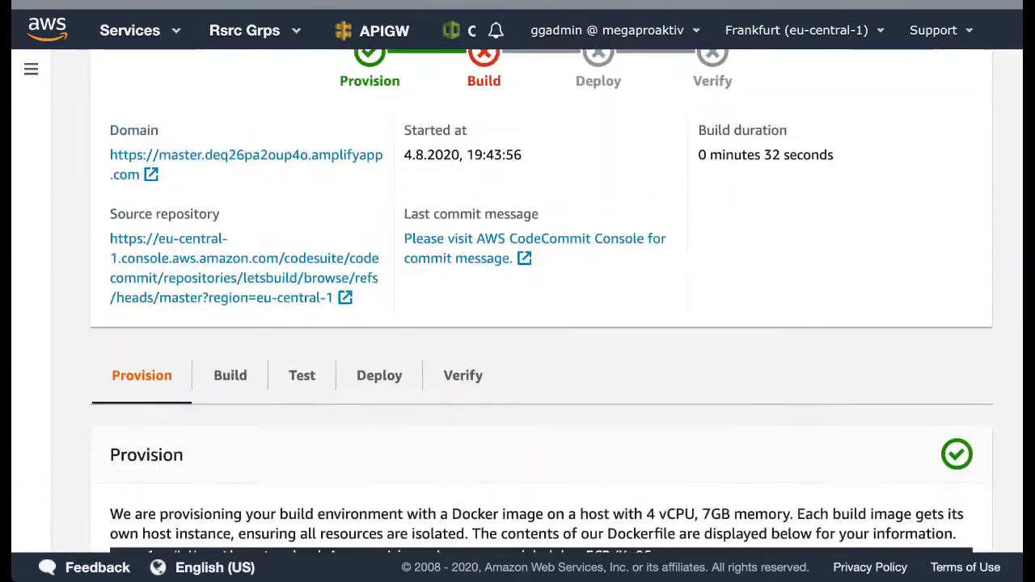
# - Show the Build details of the master branch and expand the Cloning repository log to examine its entries
pyautogui.scroll(-1, 518, 307)
pyautogui.click(231, 316)
pyautogui.scroll(3, 110, 464)
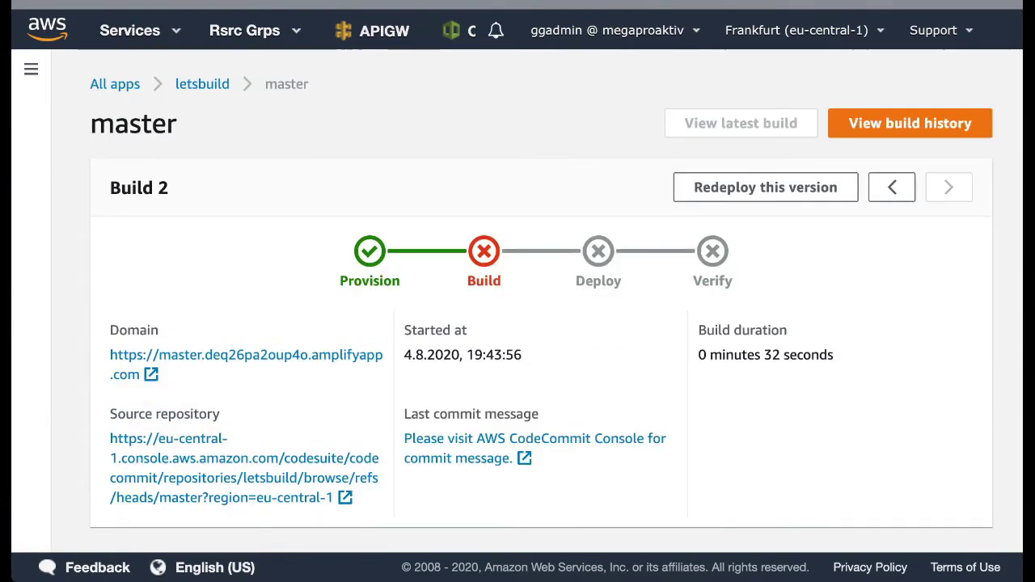
pyautogui.scroll(-3, 110, 457)
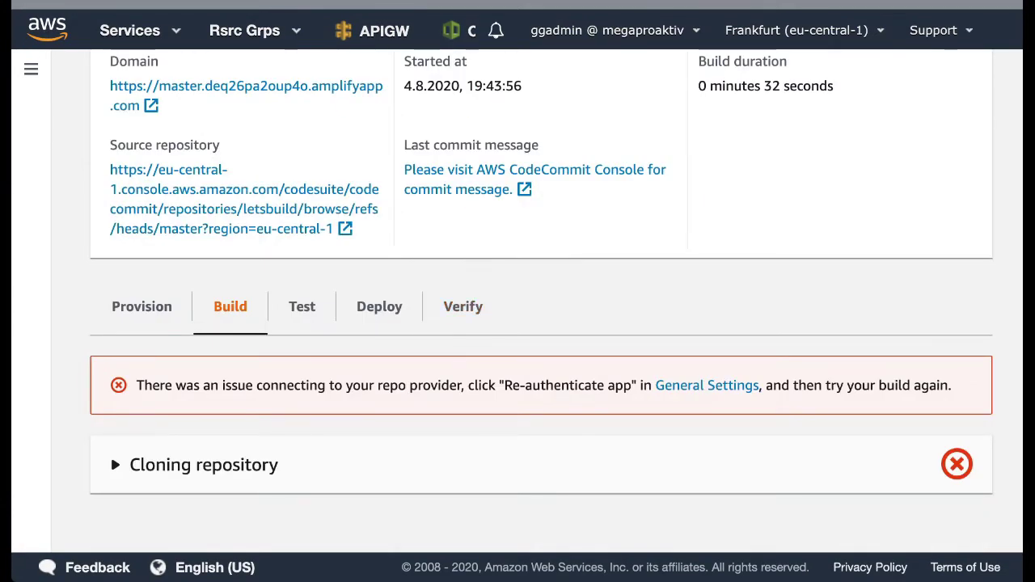
pyautogui.click(113, 461)
pyautogui.scroll(-5, 110, 453)
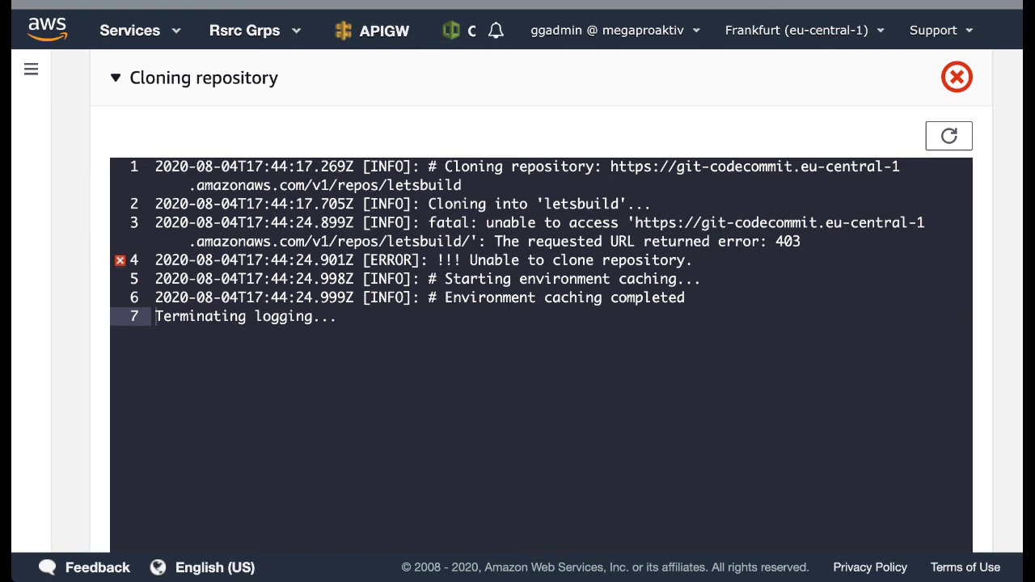
pyautogui.scroll(-2, 541, 300)
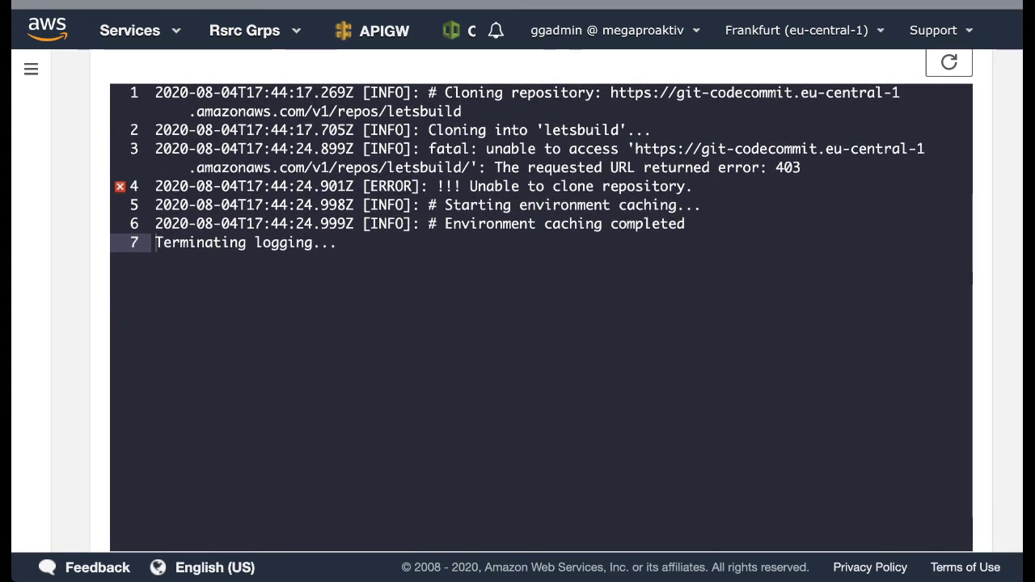
pyautogui.scroll(-2, 541, 299)
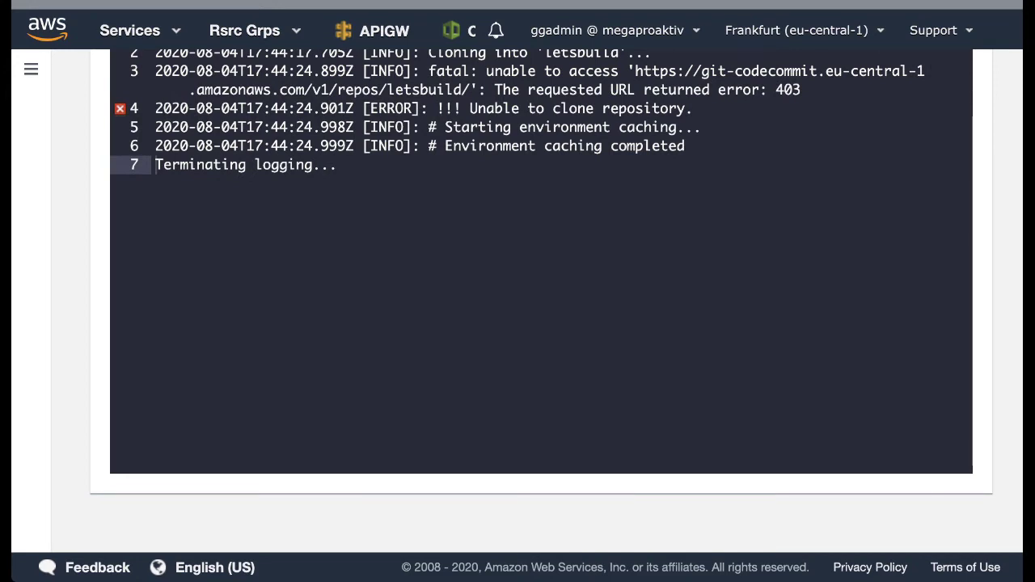
pyautogui.scroll(15, 483, 259)
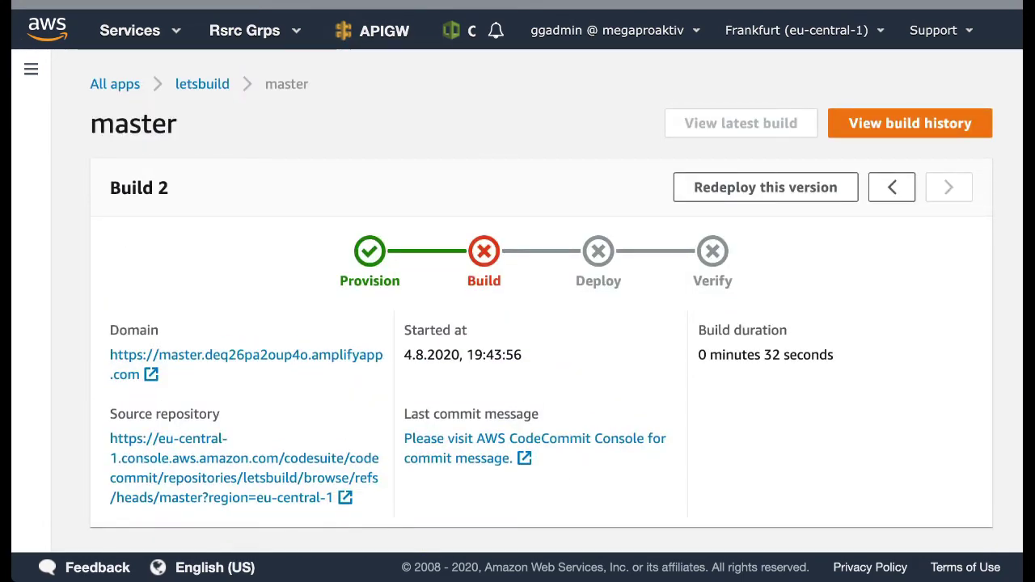
# - Return to the letsbuild app, open its app settings and select the full service role ARN
pyautogui.click(202, 84)
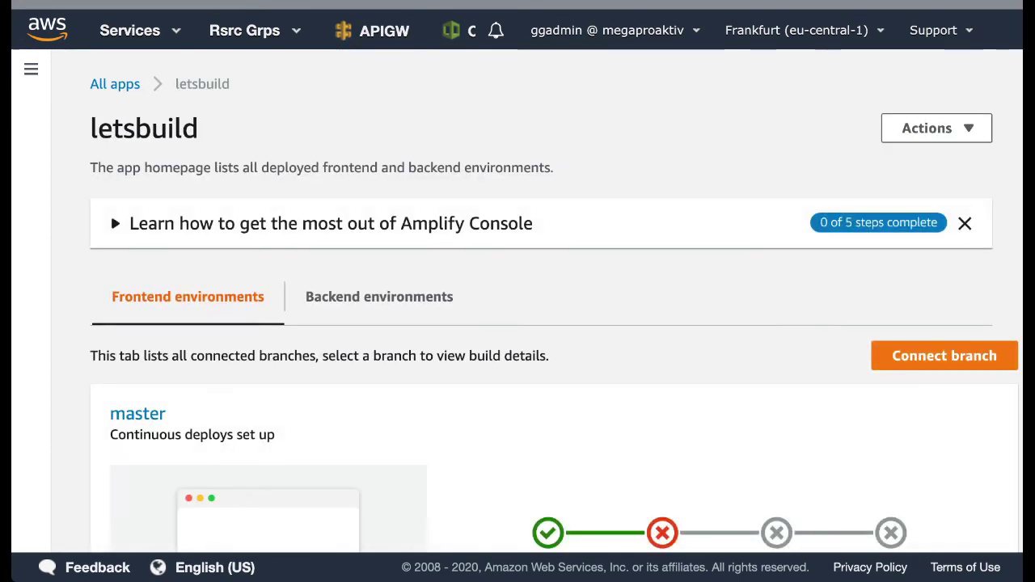
pyautogui.scroll(-4, 517, 299)
pyautogui.scroll(3, 517, 299)
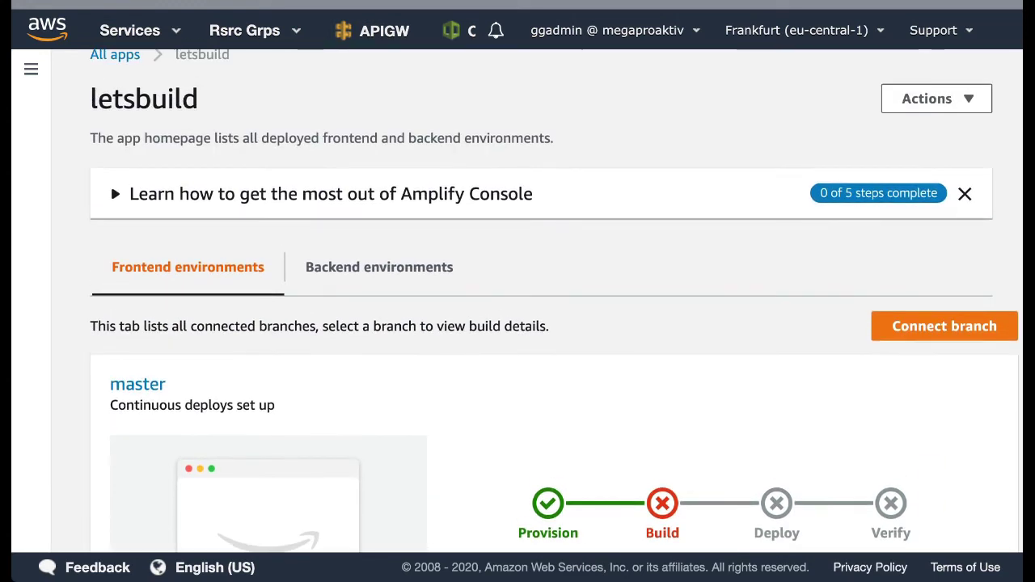
pyautogui.click(936, 98)
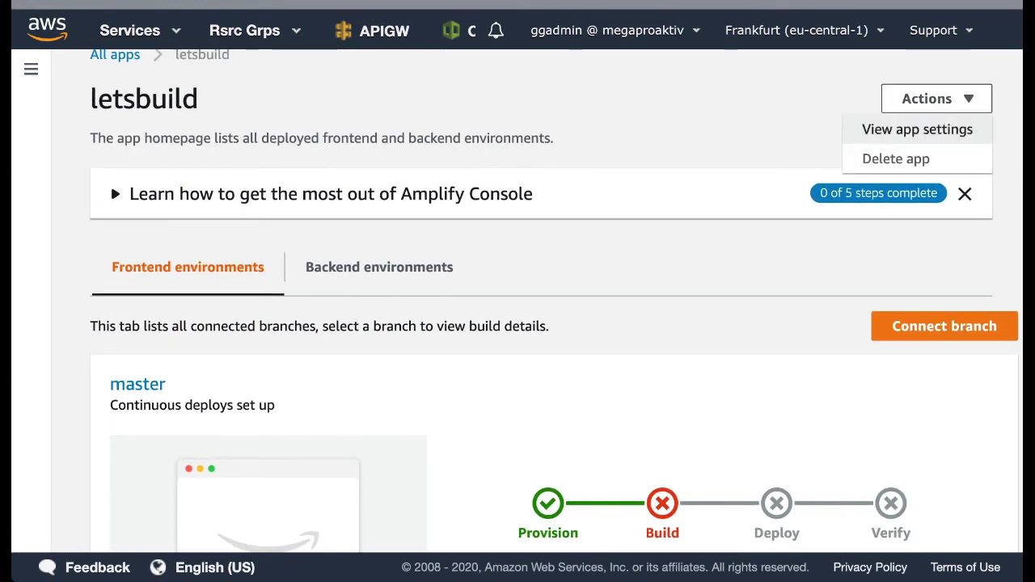
pyautogui.click(917, 130)
pyautogui.scroll(-6, 517, 301)
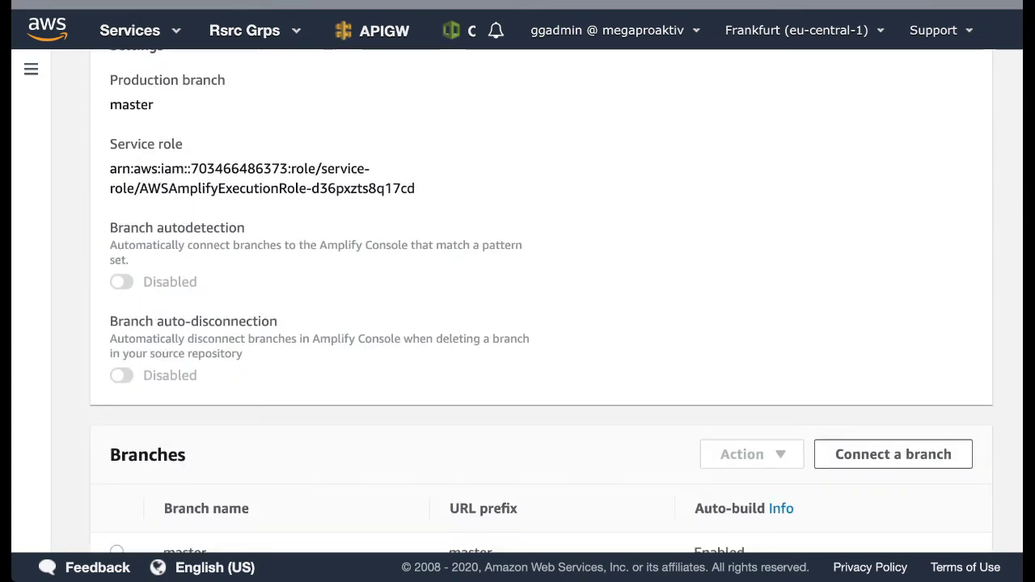
pyautogui.moveTo(416, 188); pyautogui.dragTo(110, 168)
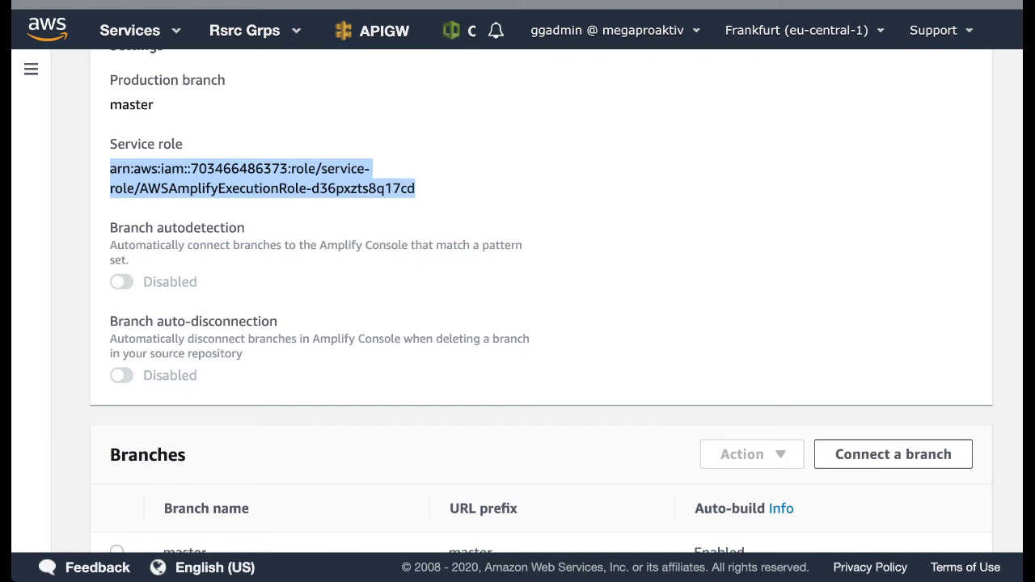
# - Open the IAM service in a separate browser tab and show its Roles list
pyautogui.hotkey('alt', 's')
pyautogui.write('iam')
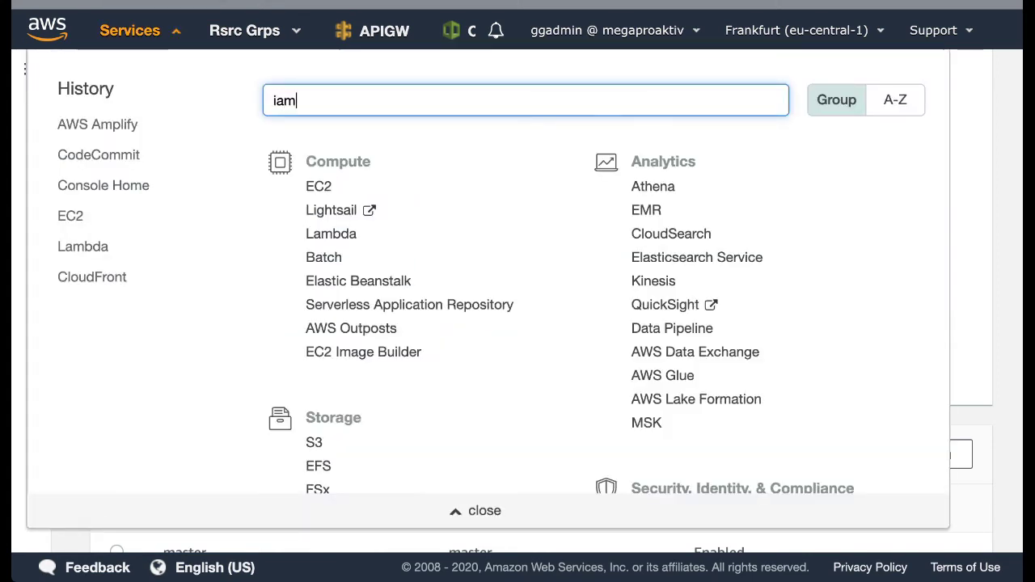
pyautogui.press('Down')
pyautogui.press('Return')
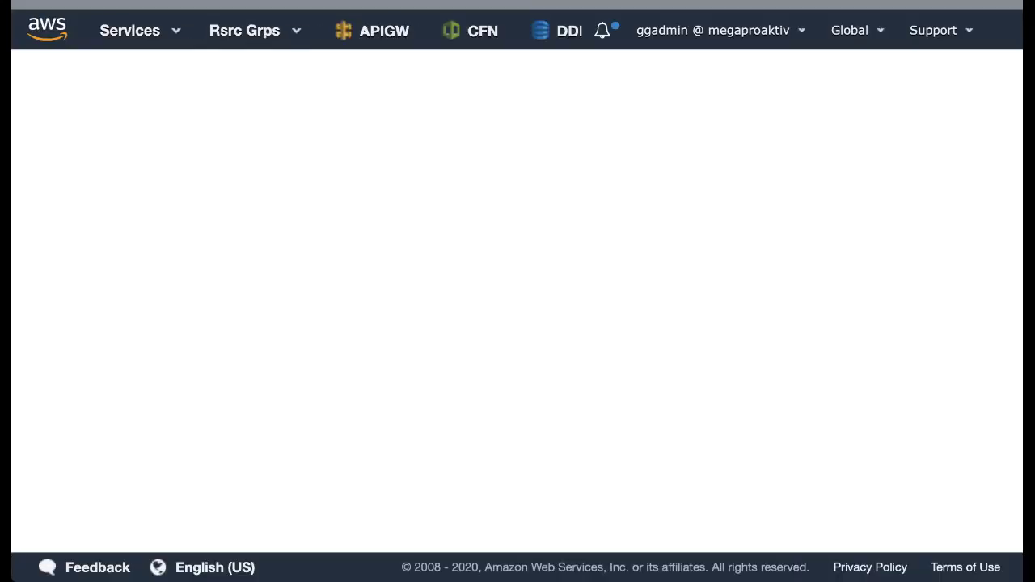
pyautogui.click(75, 277)
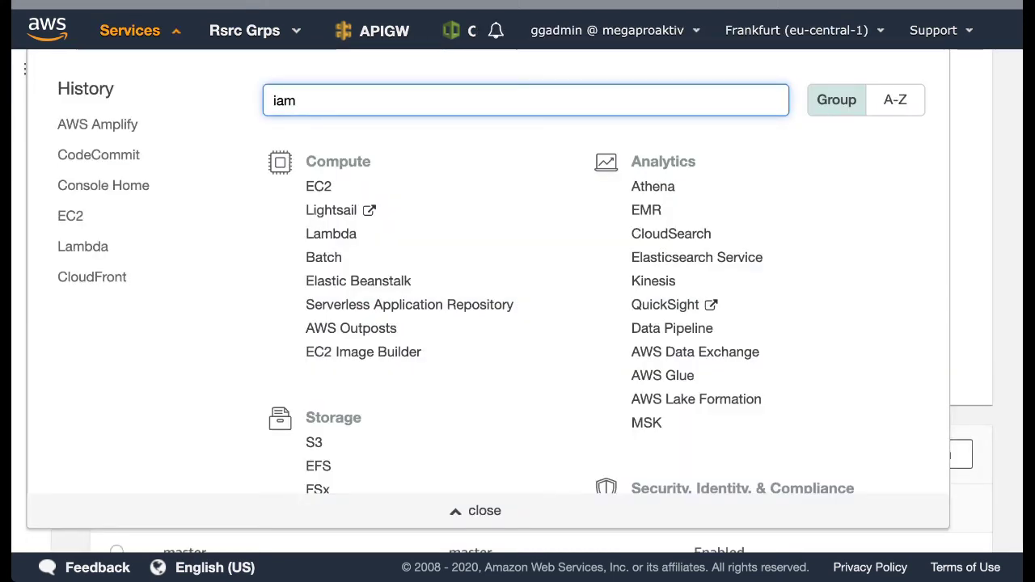
# - Close the service search in the Amplify app settings and copy AWSAmplifyExecutionRole from the service role ARN
pyautogui.click(476, 511)
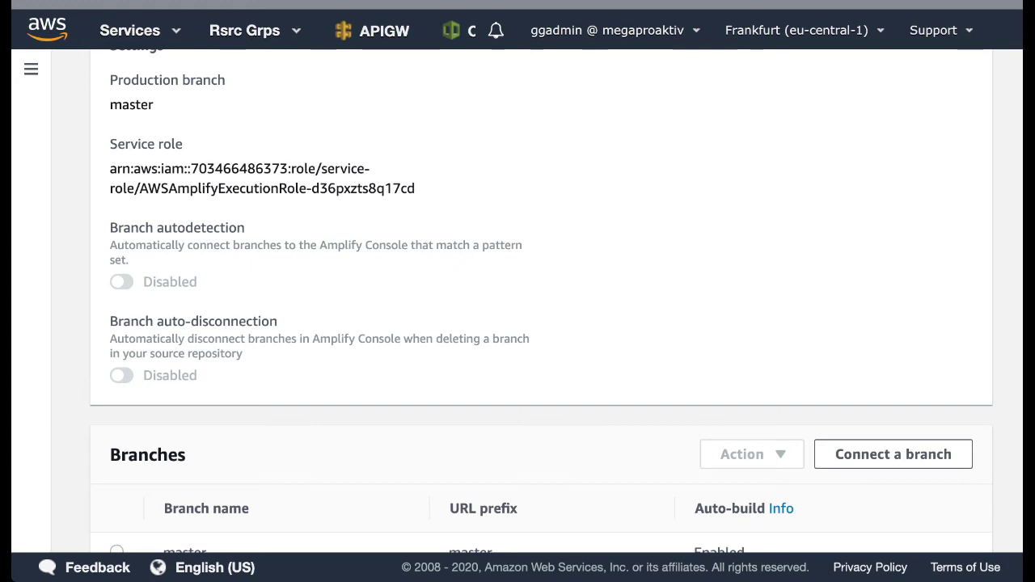
pyautogui.moveTo(140, 188); pyautogui.dragTo(306, 187)
pyautogui.press('super+c')
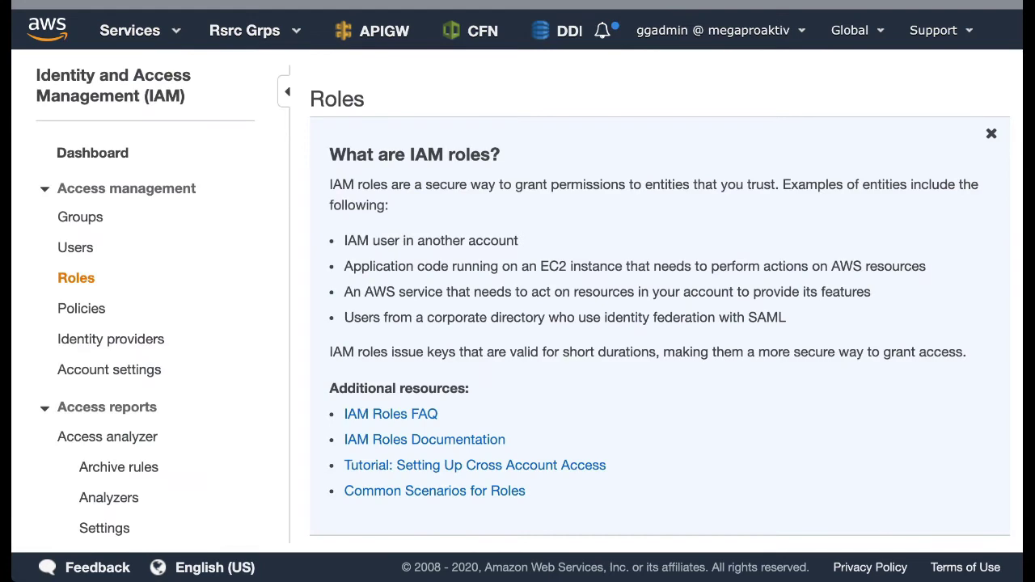
# - Search the IAM roles for AWSAmplifyExecutionRole and open the matching role's permissions policies
pyautogui.scroll(-4, 659, 323)
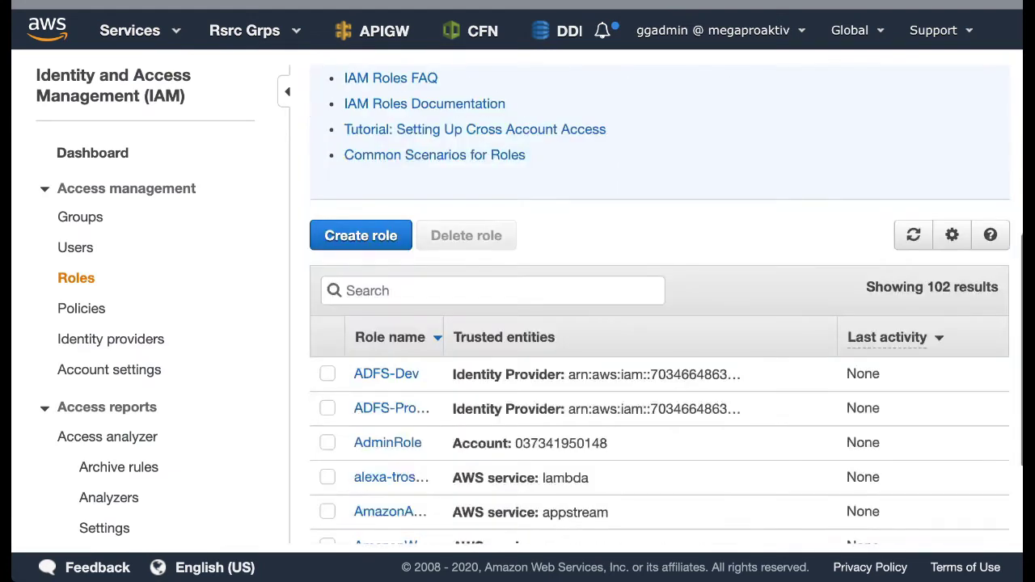
pyautogui.press('super+v')
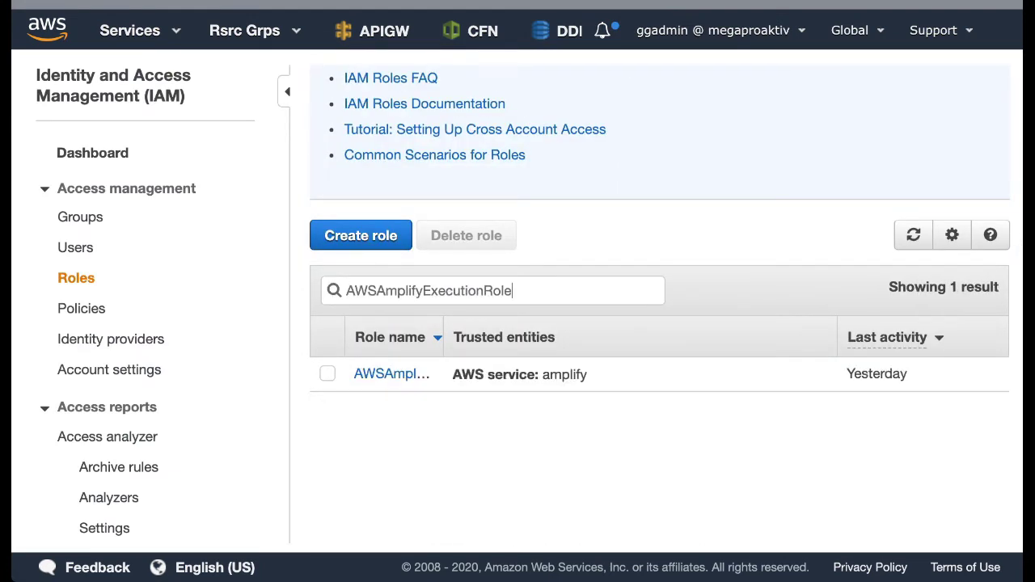
pyautogui.click(392, 373)
pyautogui.scroll(-1, 659, 323)
pyautogui.scroll(-1, 659, 324)
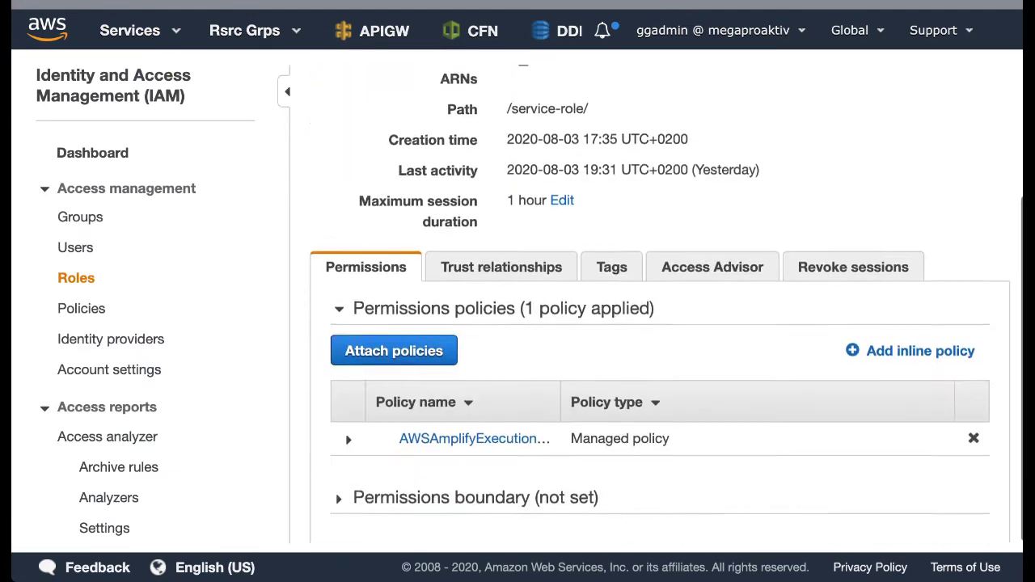
pyautogui.click(349, 437)
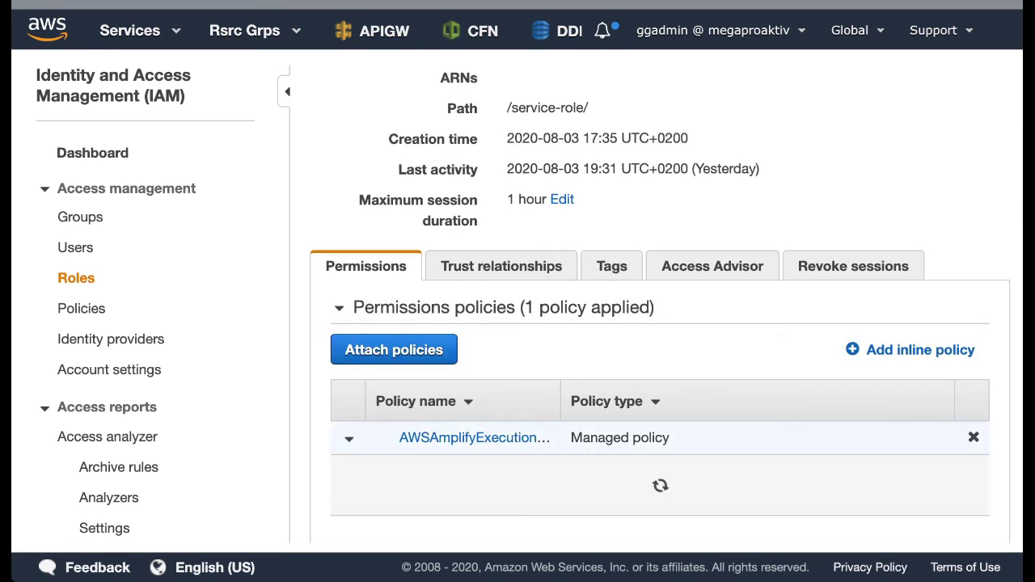
pyautogui.scroll(-1, 659, 323)
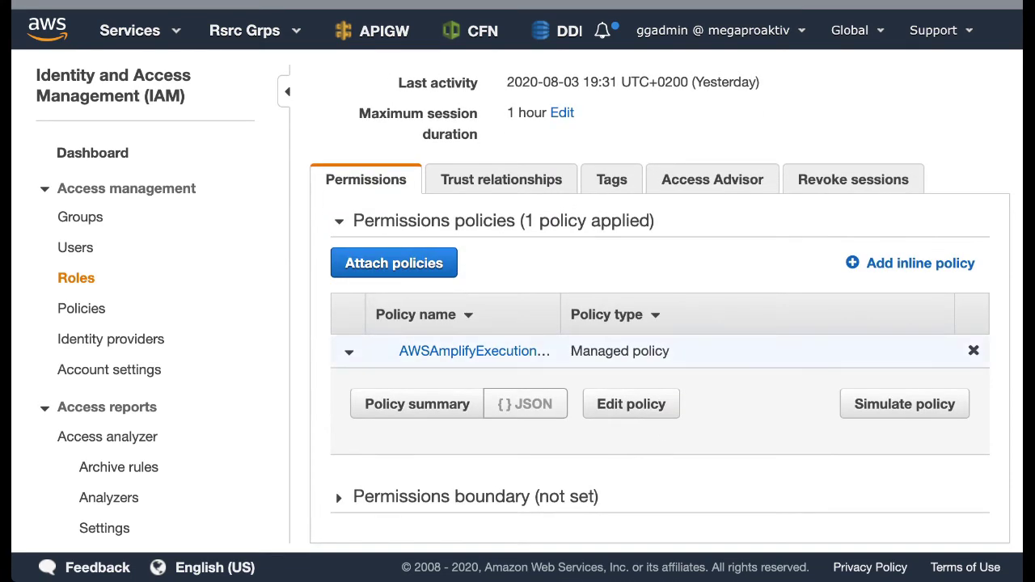
pyautogui.click(631, 404)
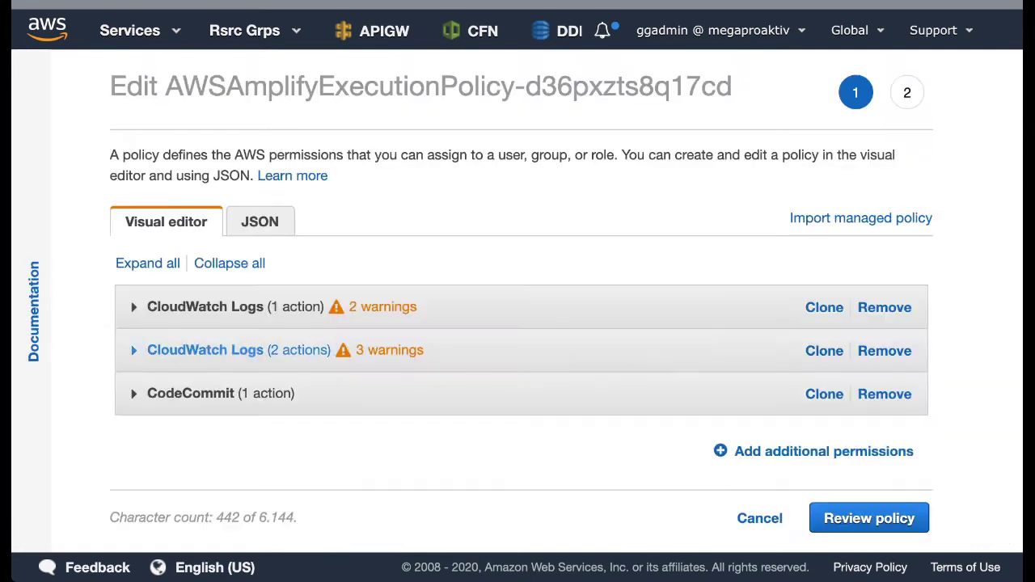
pyautogui.scroll(-1, 522, 299)
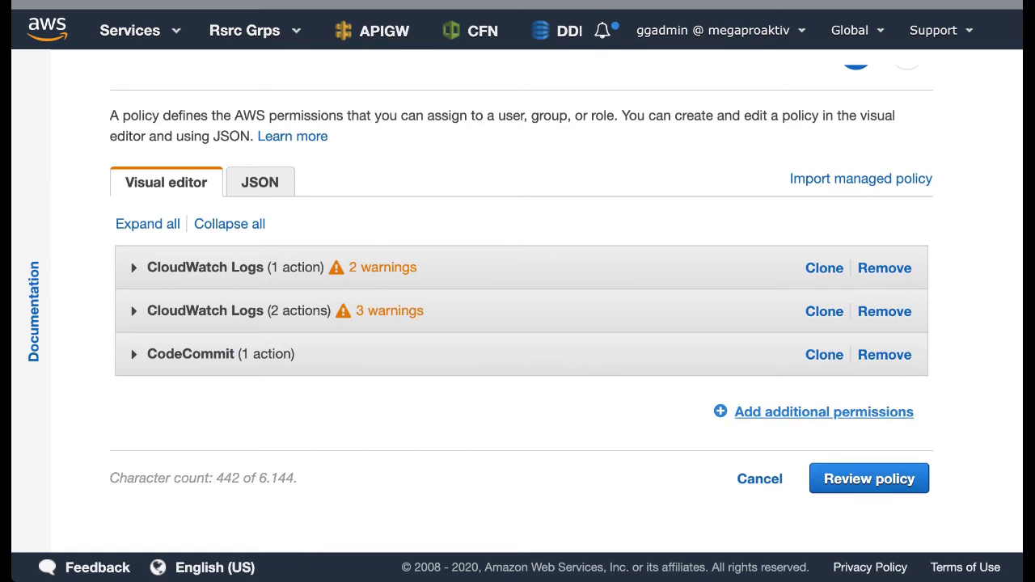
pyautogui.click(823, 411)
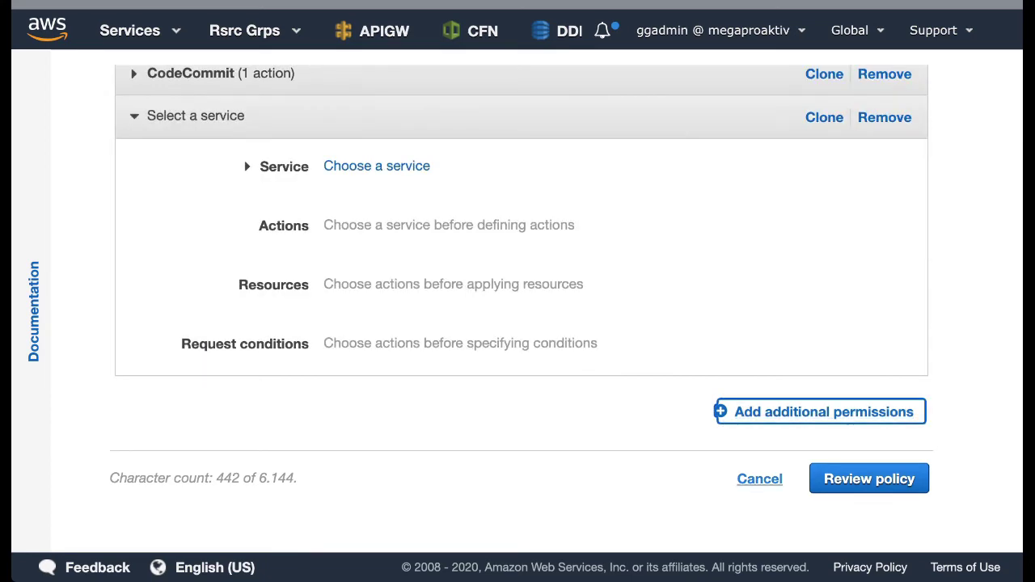
pyautogui.click(760, 478)
# - Attach the AWSCodeCommitReadOnly managed policy to the Amplify execution role, filtering the policies by "codecom"
pyautogui.scroll(-3, 759, 478)
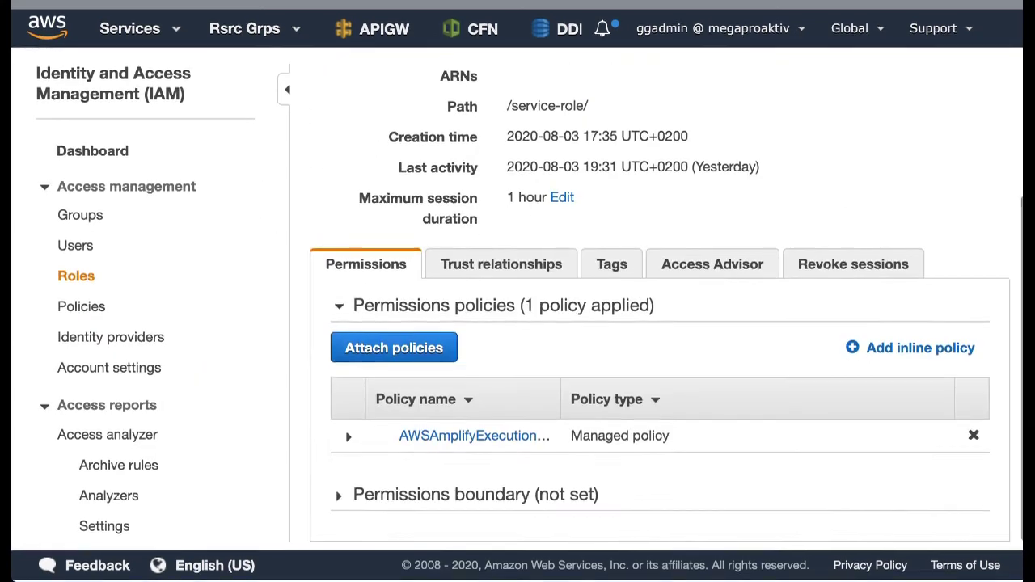
pyautogui.click(394, 350)
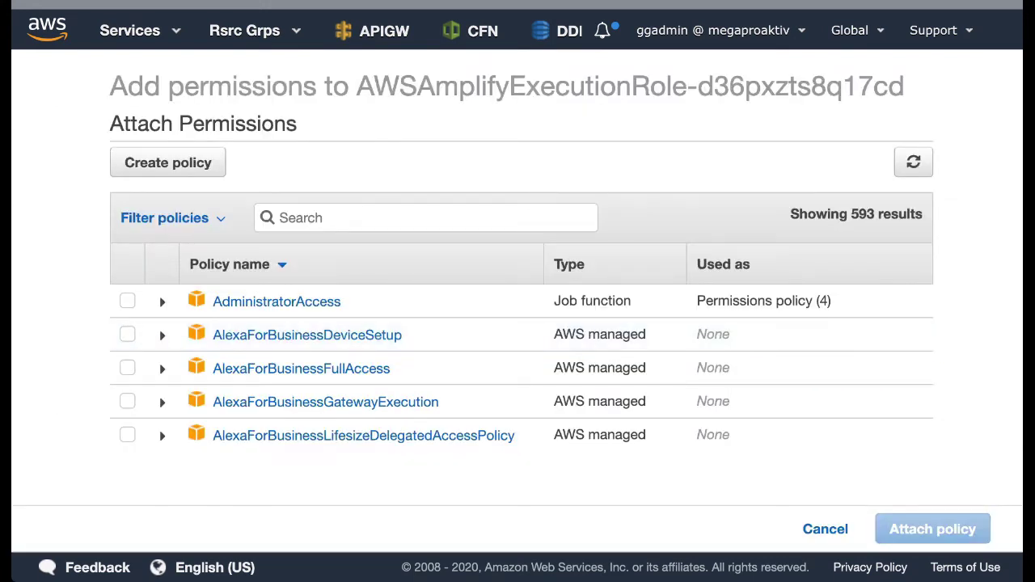
pyautogui.write('code')
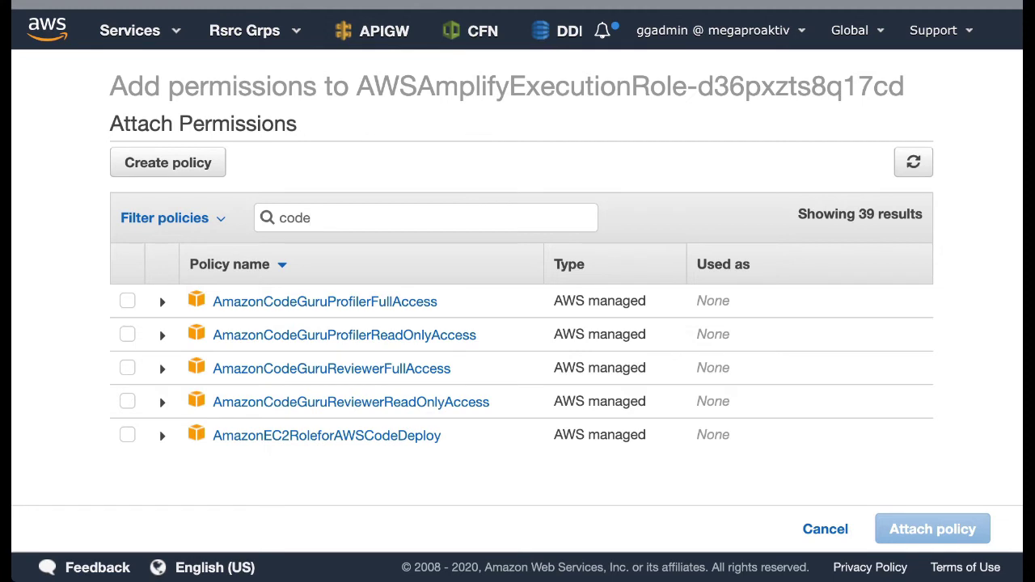
pyautogui.write('com')
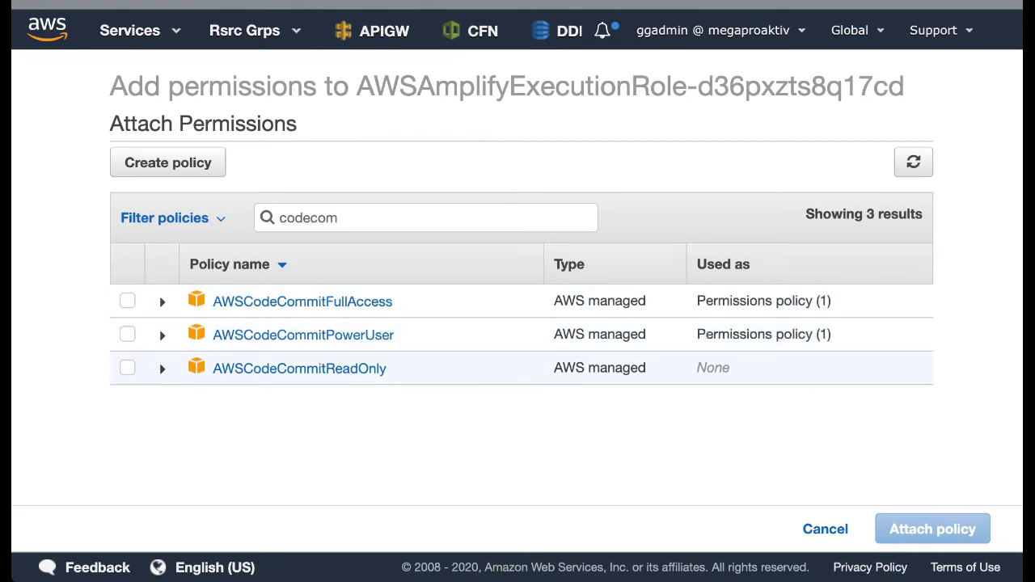
pyautogui.click(128, 368)
pyautogui.click(932, 529)
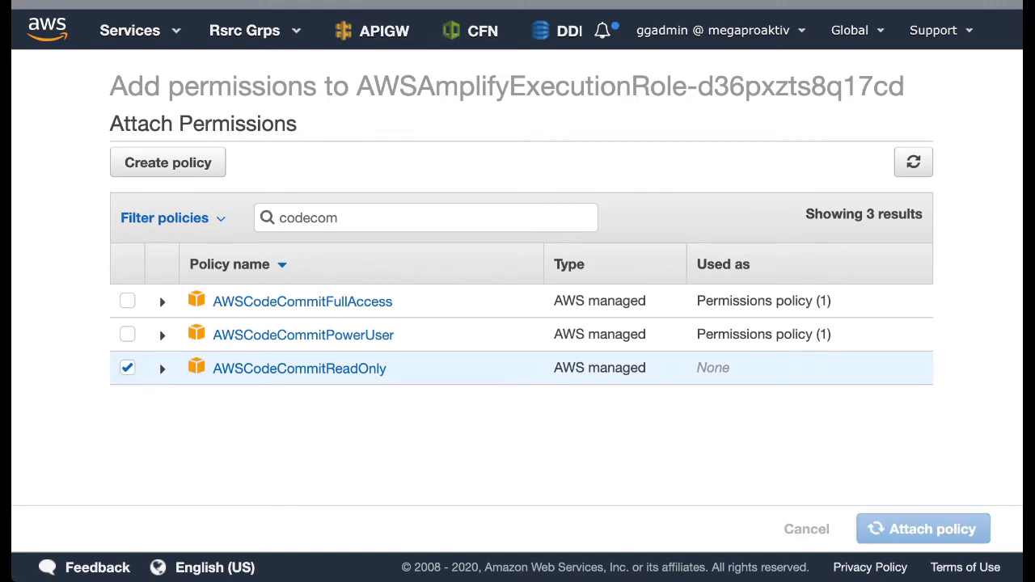
# - Return to the letsbuild app in Amplify, open the master branch's latest build and redeploy this version
pyautogui.hotkey('ctrl', 'shift', 'Tab')
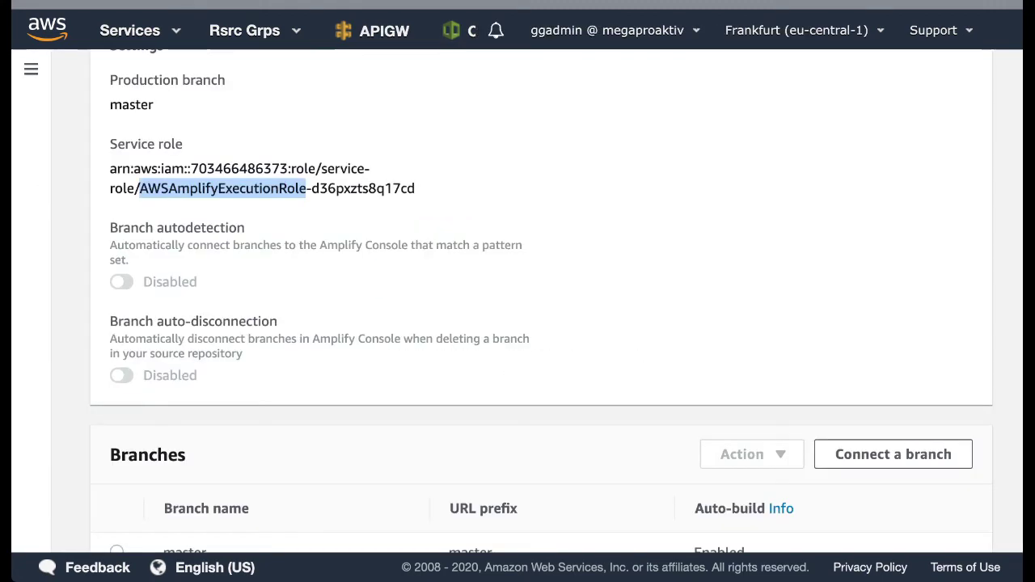
pyautogui.scroll(6, 517, 301)
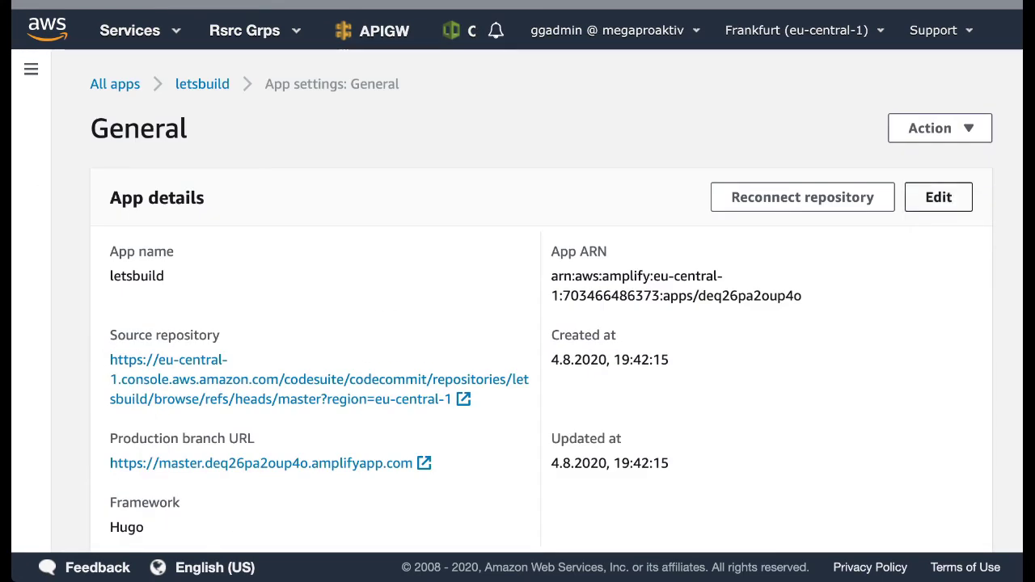
pyautogui.click(202, 84)
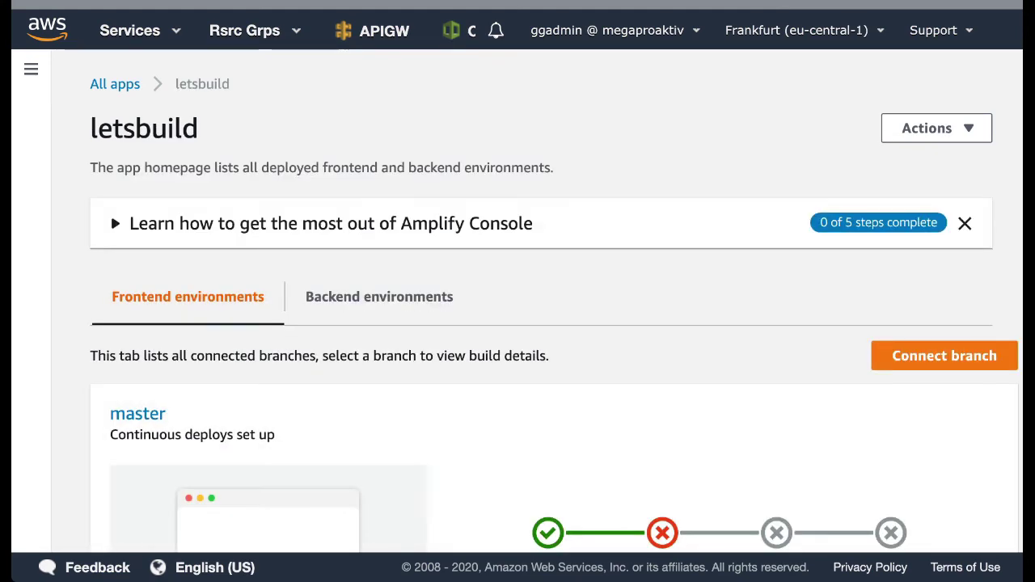
pyautogui.scroll(-3, 110, 212)
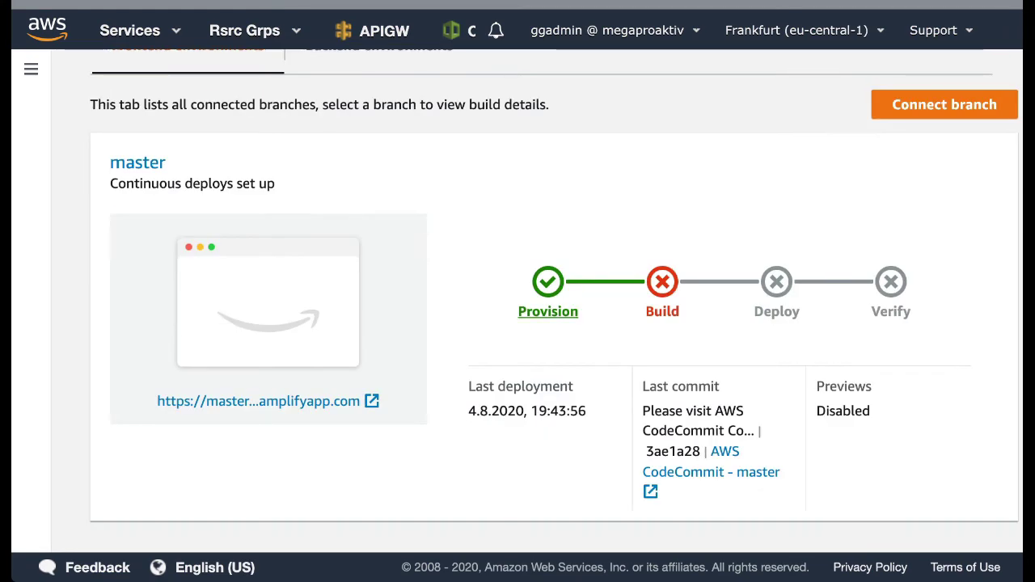
pyautogui.click(547, 312)
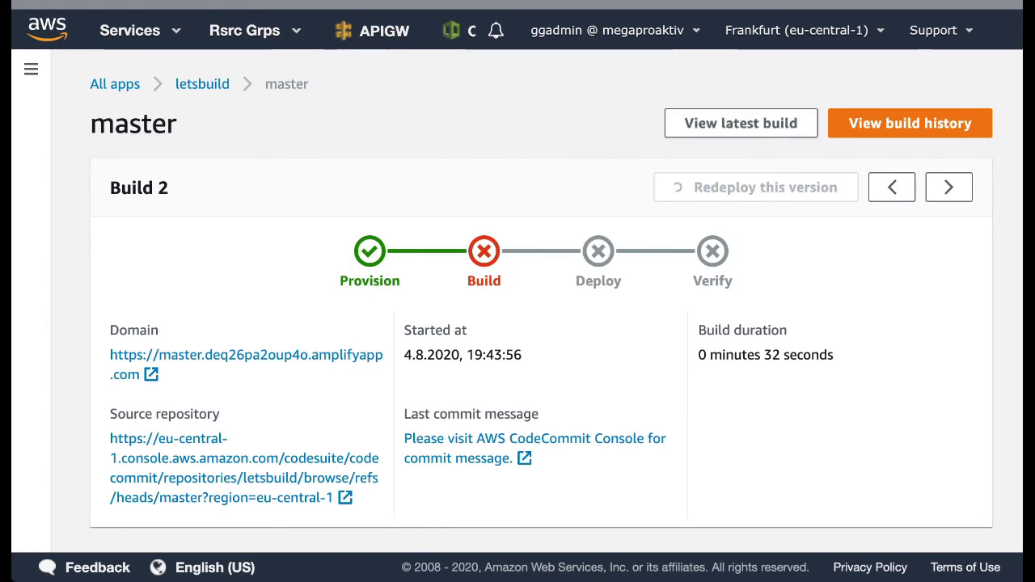
pyautogui.scroll(-3, 529, 301)
pyautogui.scroll(2, 541, 297)
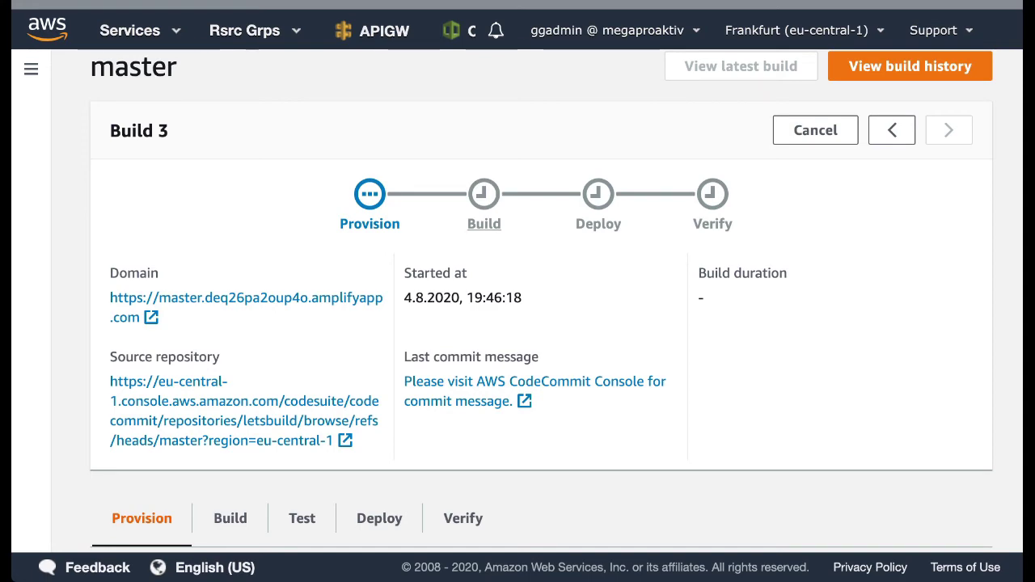
# - Examine the new build's deployment stages and its Provision Dockerfile, and return to the letsbuild app overview
pyautogui.scroll(-5, 518, 307)
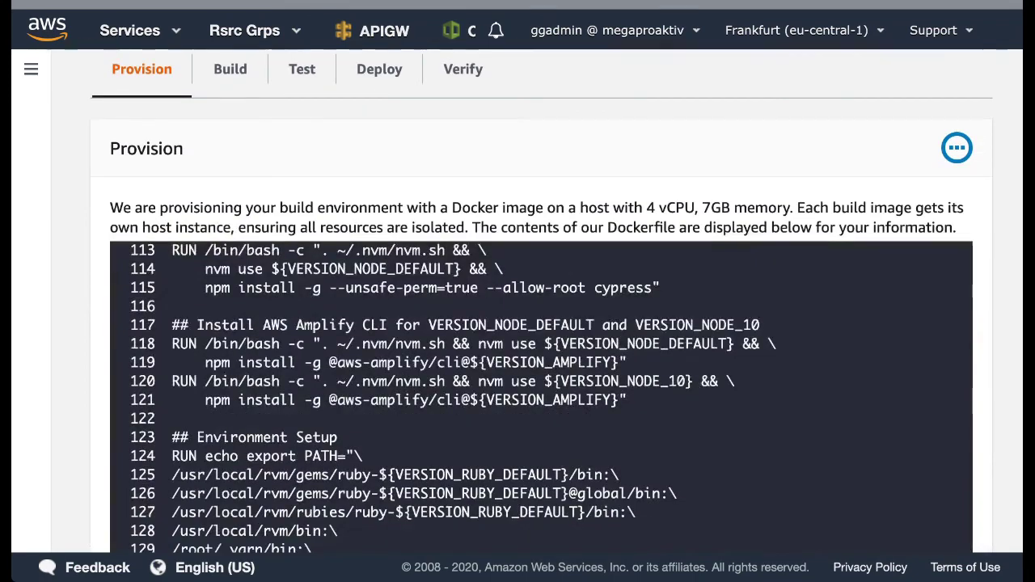
pyautogui.scroll(-3, 518, 307)
pyautogui.scroll(20, 541, 259)
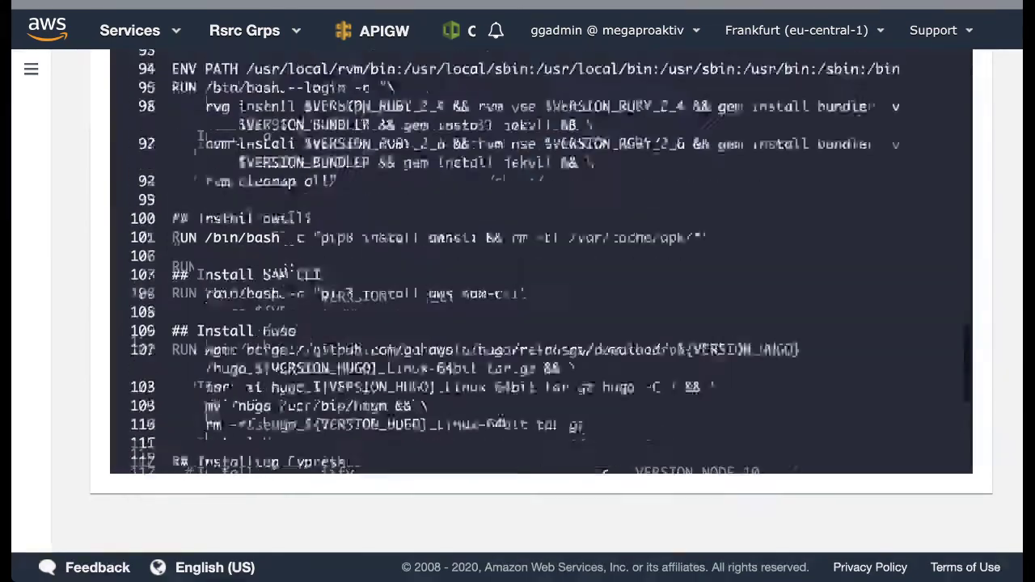
pyautogui.scroll(10, 486, 258)
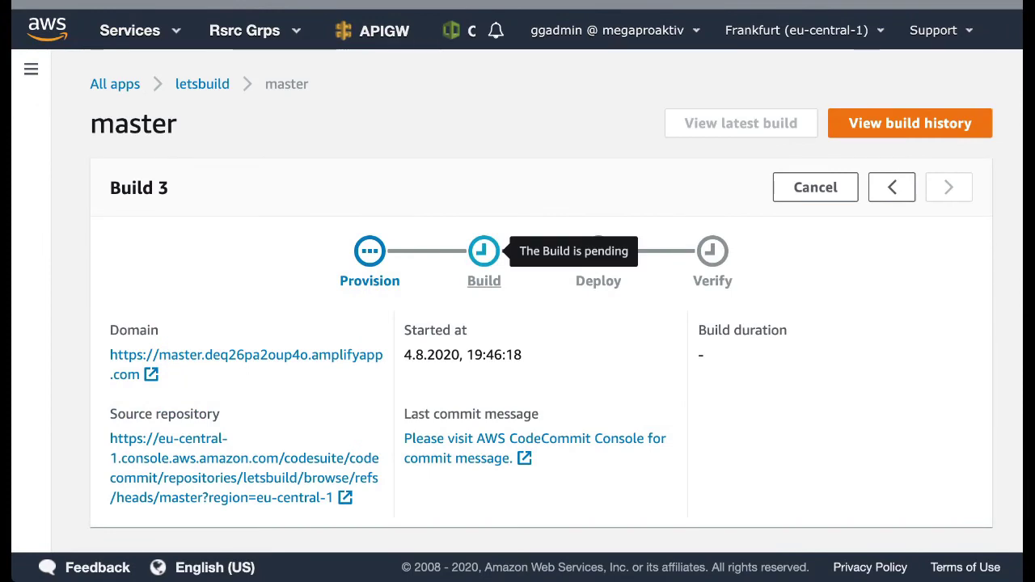
pyautogui.scroll(-5, 541, 300)
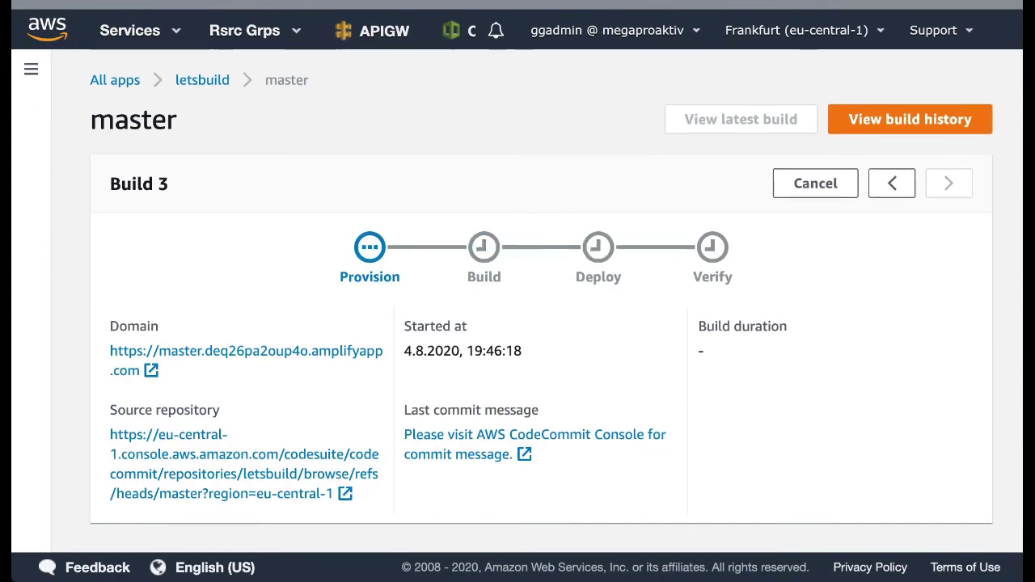
pyautogui.scroll(-3, 541, 323)
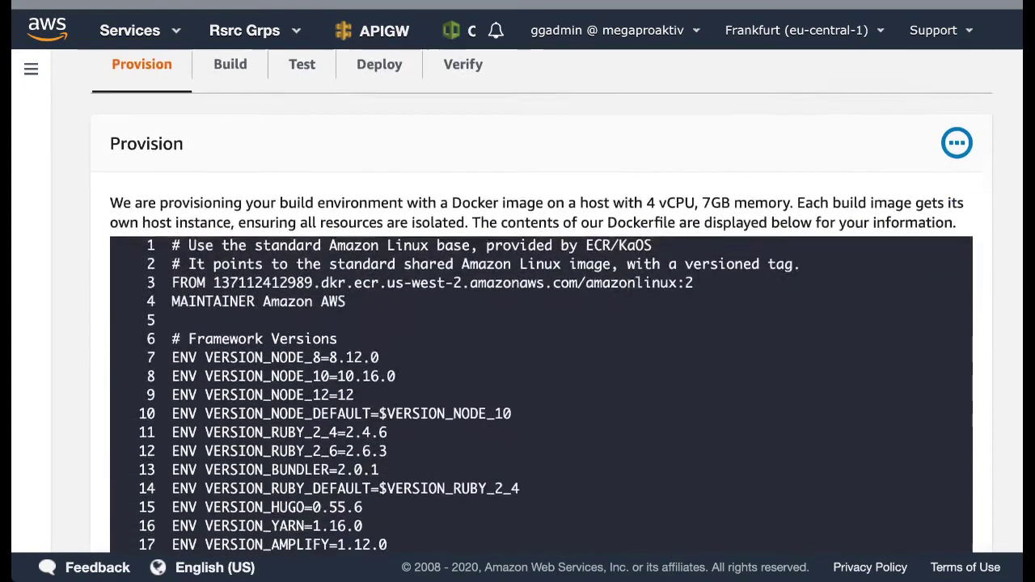
pyautogui.scroll(-2, 541, 380)
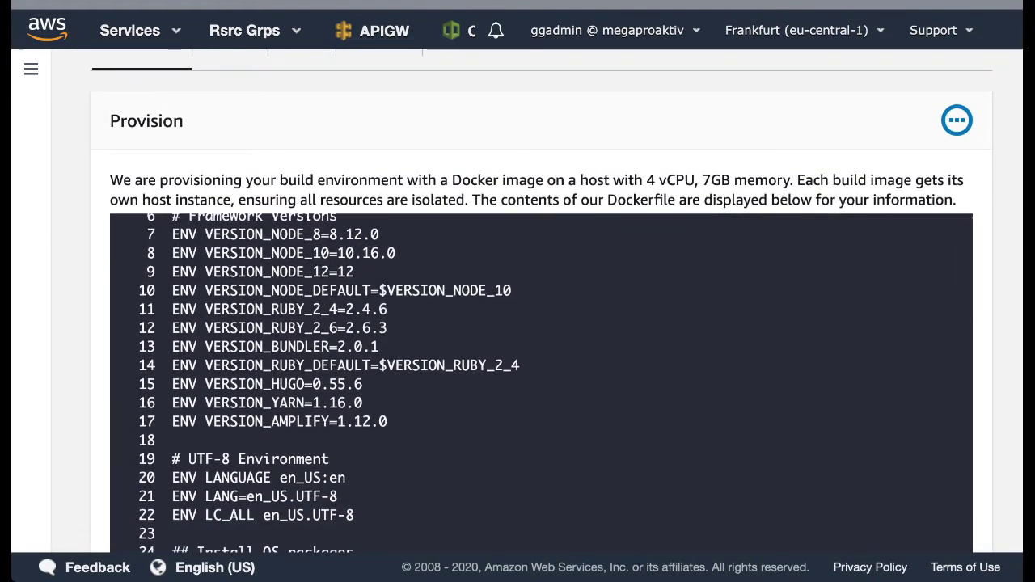
pyautogui.moveTo(244, 180); pyautogui.dragTo(624, 180)
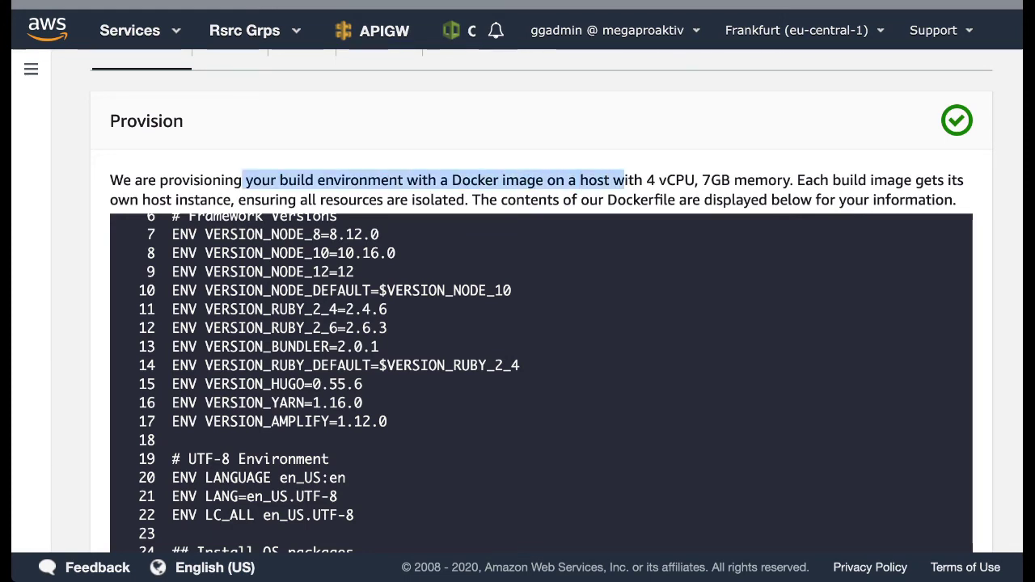
pyautogui.click(624, 180)
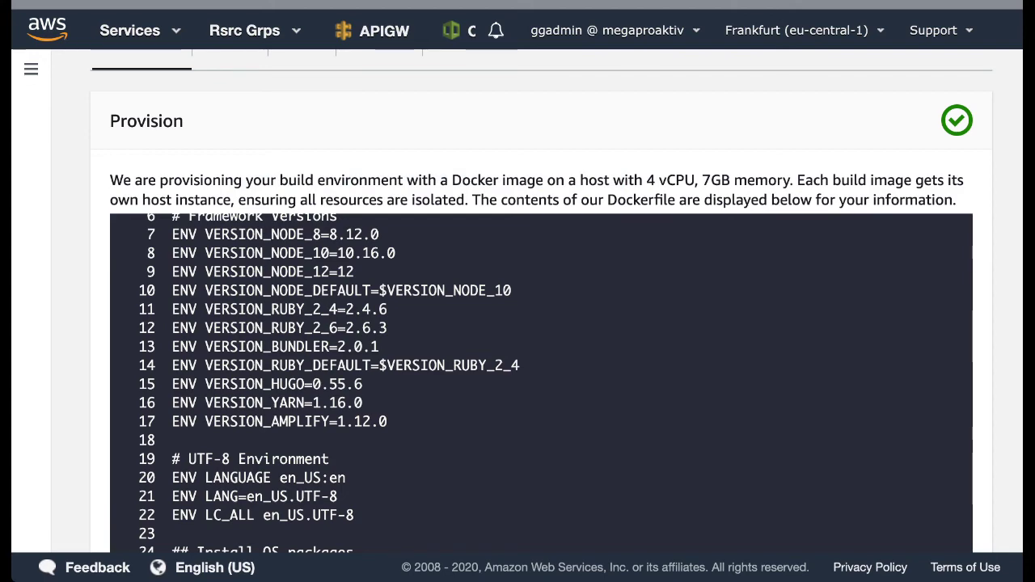
pyautogui.scroll(-2, 540, 380)
pyautogui.scroll(-4, 540, 380)
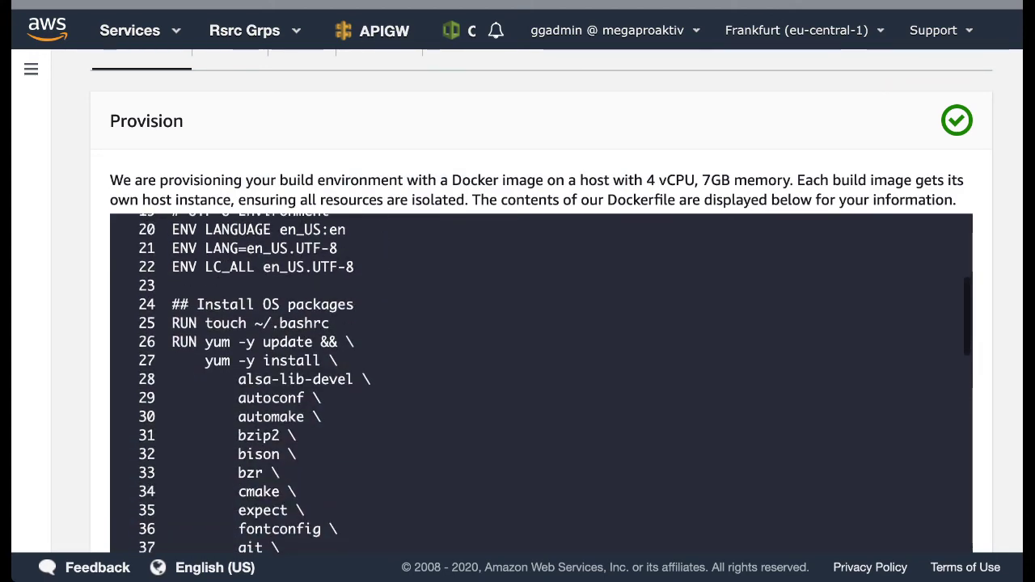
pyautogui.scroll(10, 540, 380)
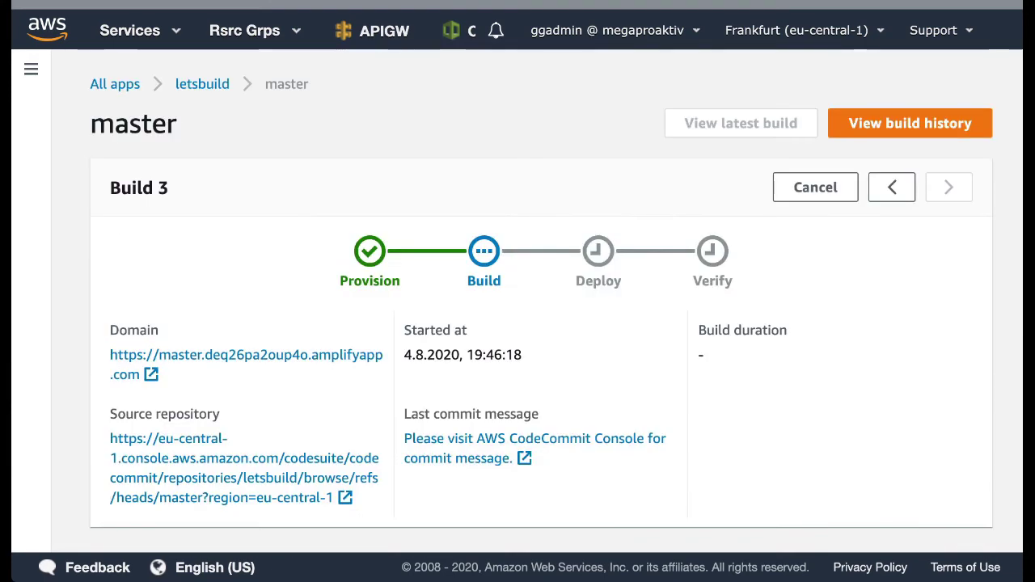
pyautogui.click(202, 84)
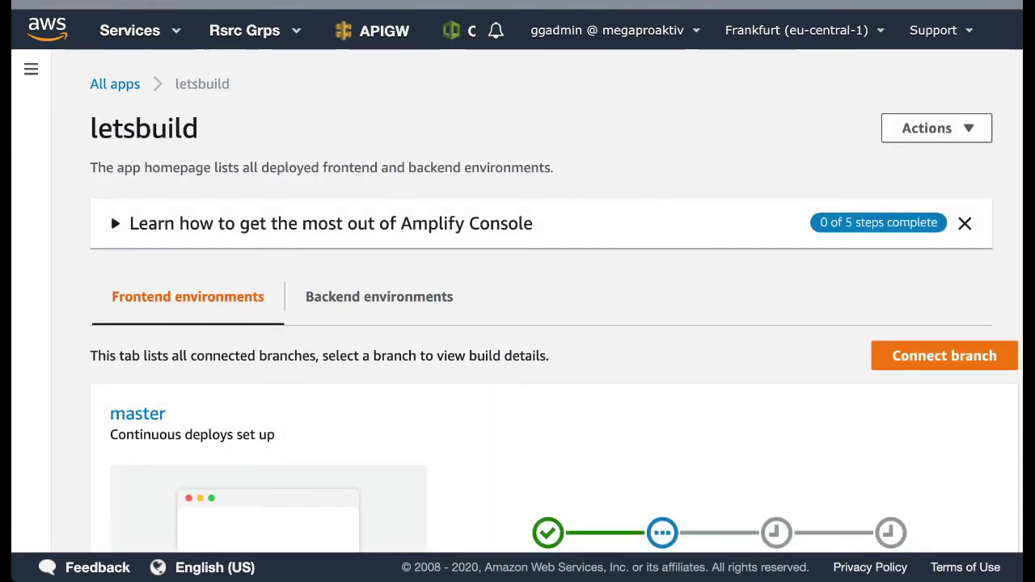
# - Open the letsbuild app's general settings and review the app details, service role and connected branches
pyautogui.click(936, 128)
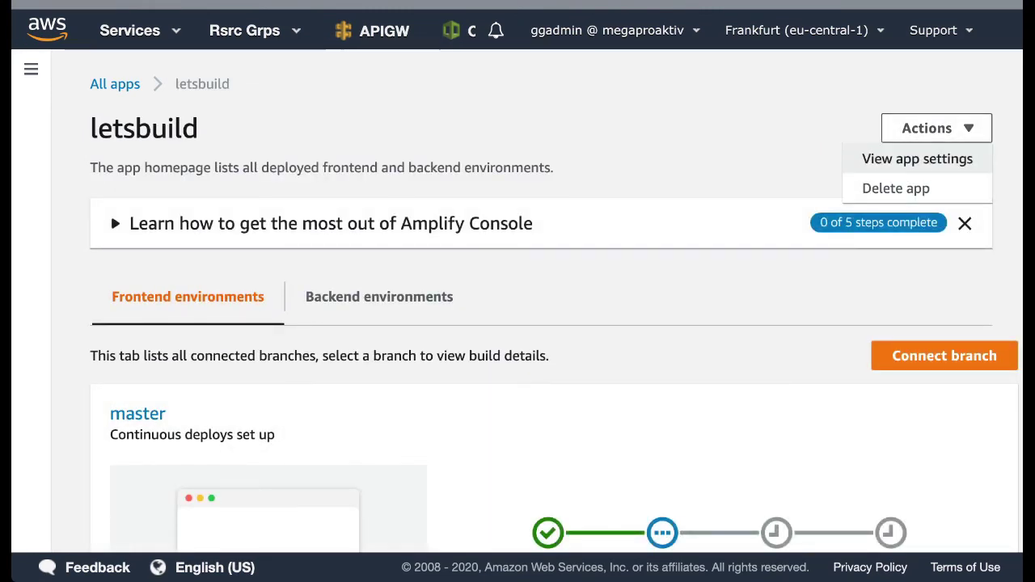
pyautogui.click(916, 159)
pyautogui.scroll(-5, 541, 301)
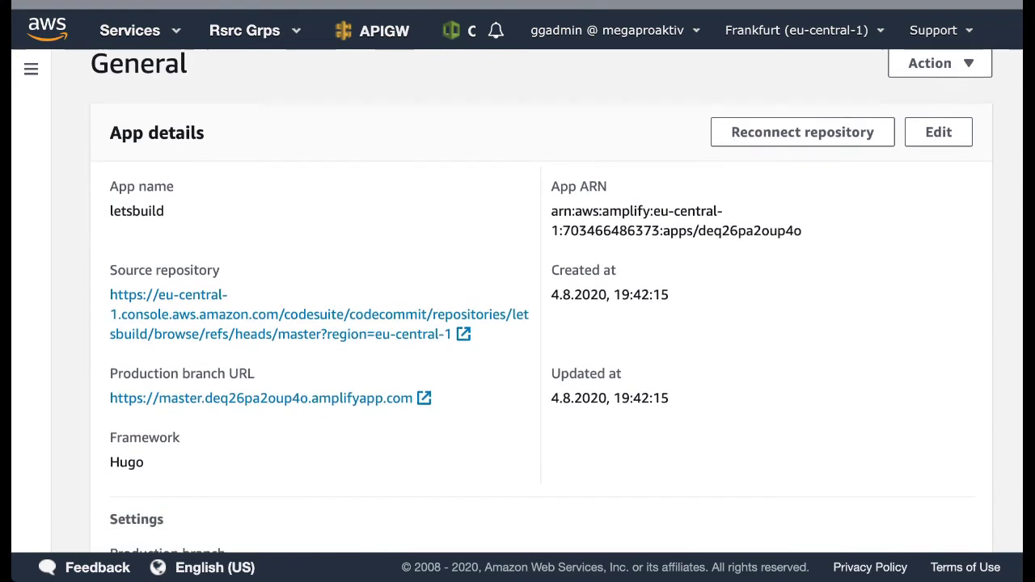
pyautogui.scroll(-7, 541, 301)
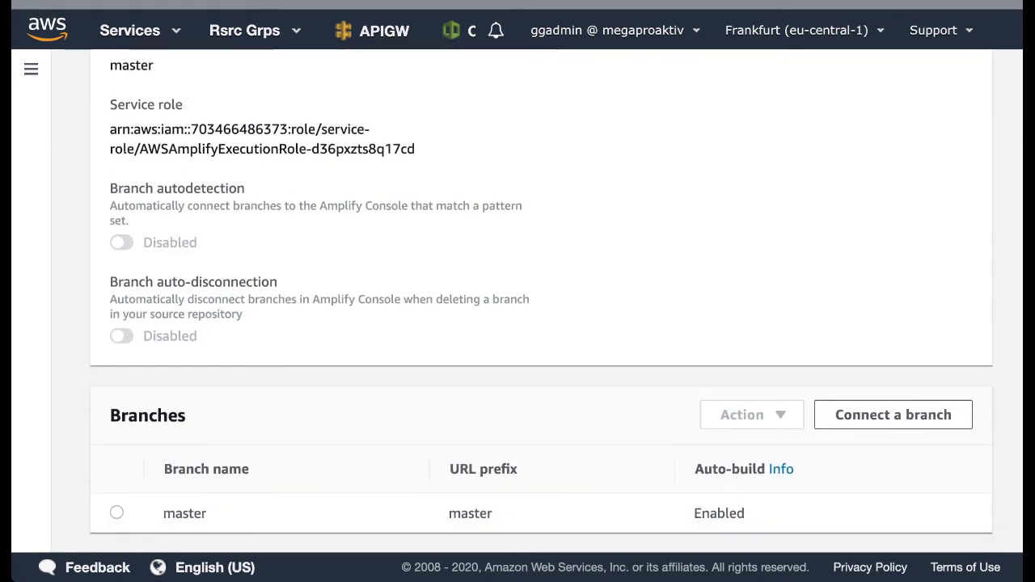
pyautogui.scroll(12, 541, 301)
# - Open the general app settings for editing, review the production branch and service role options, and cancel the edit
pyautogui.click(938, 197)
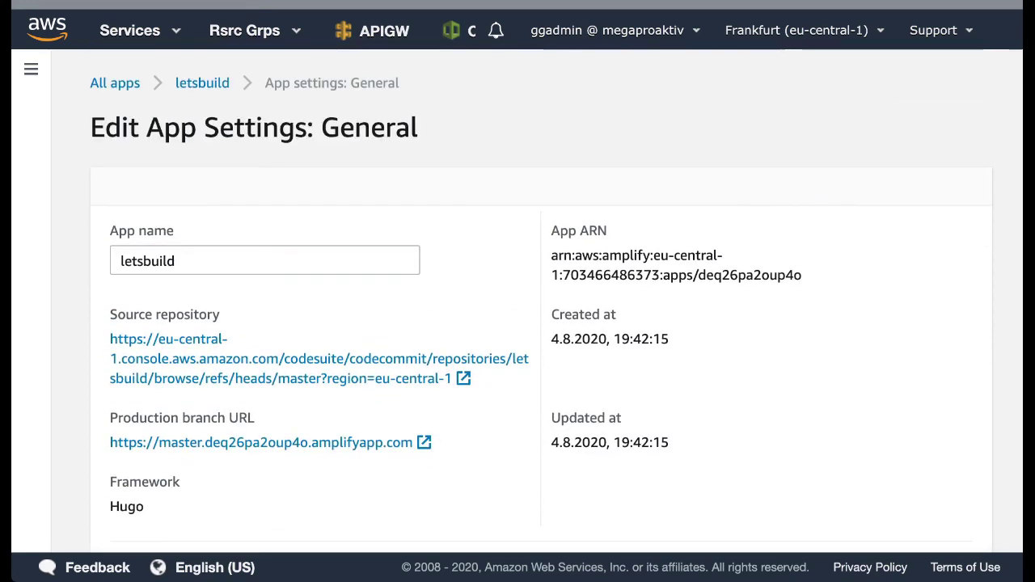
pyautogui.scroll(-8, 541, 301)
pyautogui.scroll(-2, 541, 301)
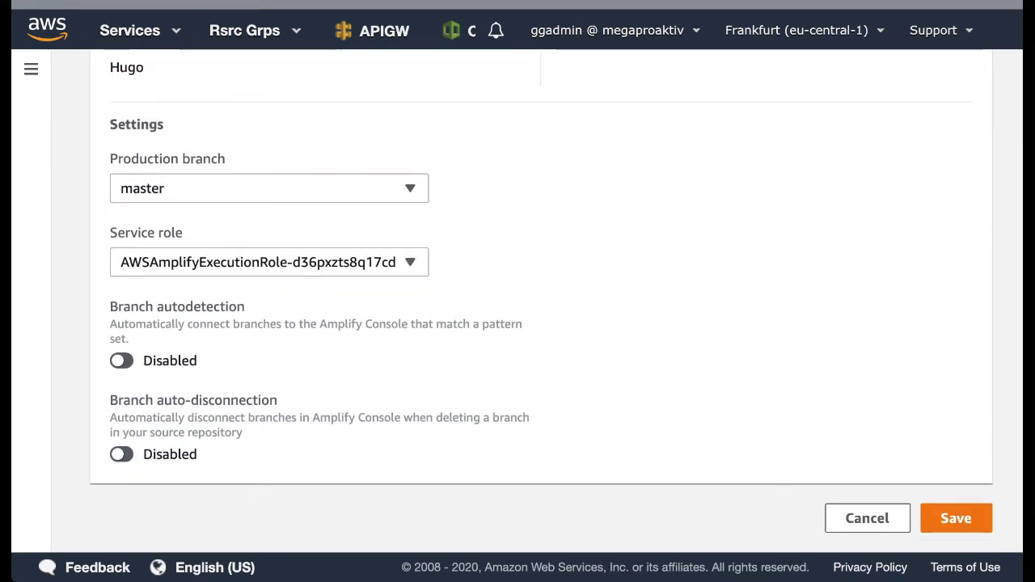
pyautogui.click(867, 518)
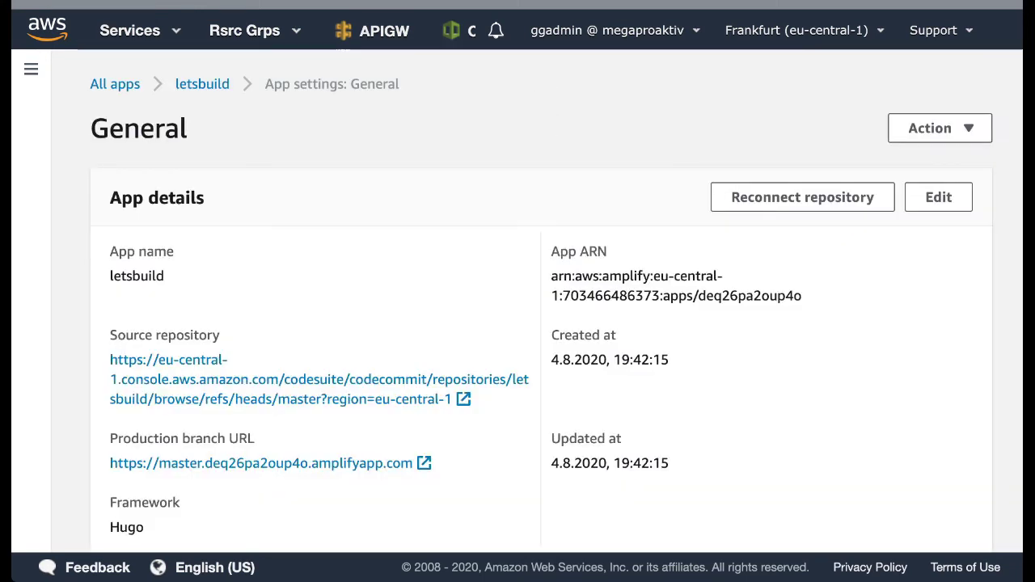
pyautogui.scroll(-5, 541, 301)
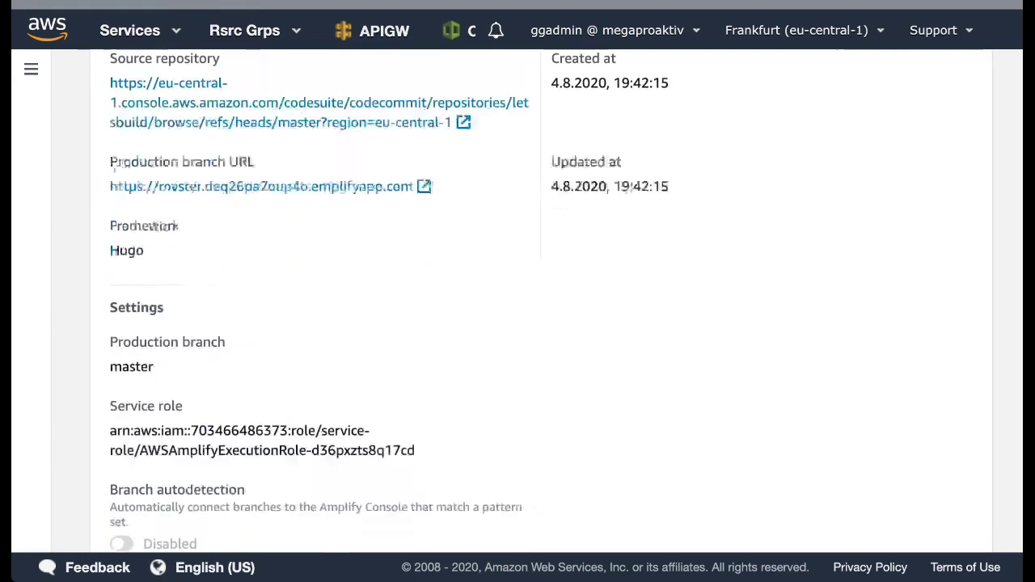
pyautogui.scroll(5, 541, 301)
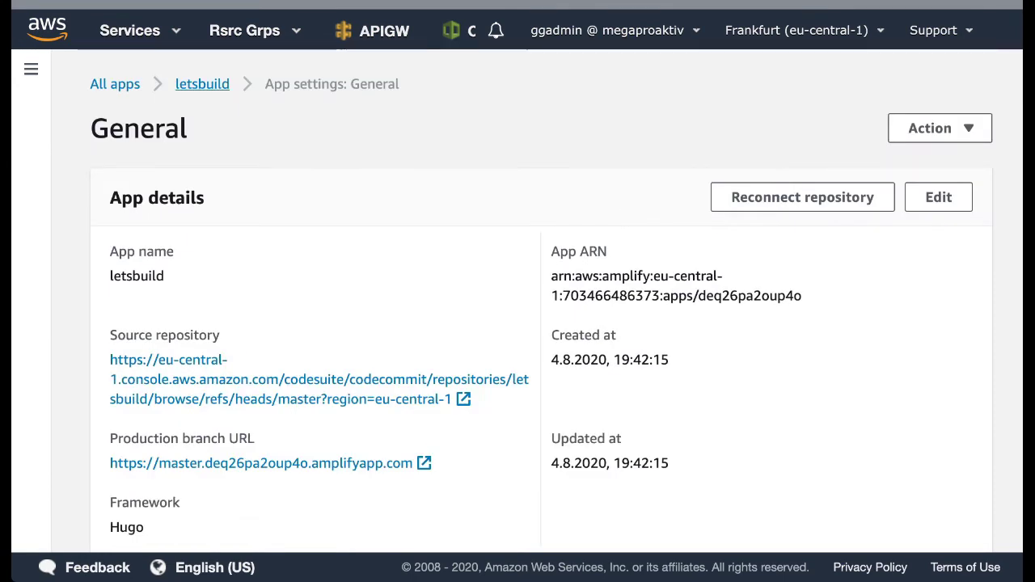
# - Return to the letsbuild app overview and open the build stage details of the master branch's current build
pyautogui.click(202, 84)
pyautogui.scroll(-2, 110, 212)
pyautogui.scroll(-3, 541, 301)
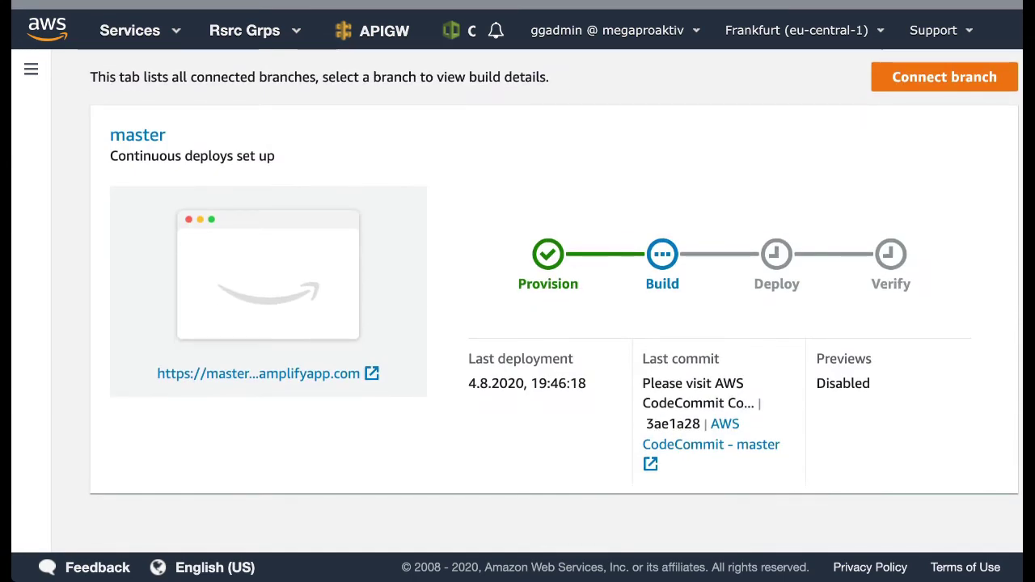
pyautogui.click(662, 284)
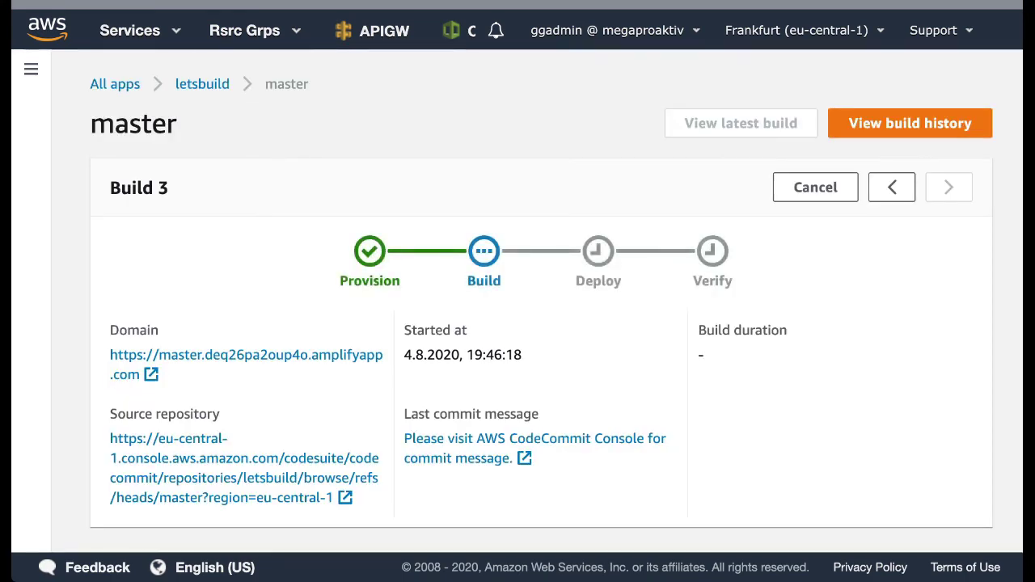
pyautogui.scroll(-4, 110, 453)
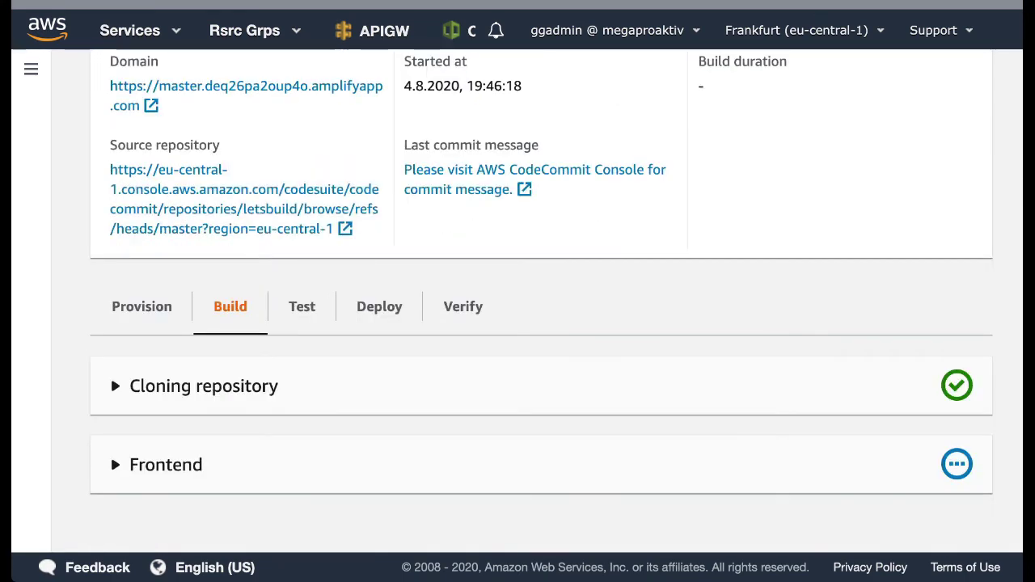
# - Expand the Cloning repository log of the build and read through it to the end
pyautogui.click(161, 386)
pyautogui.scroll(-3, 162, 385)
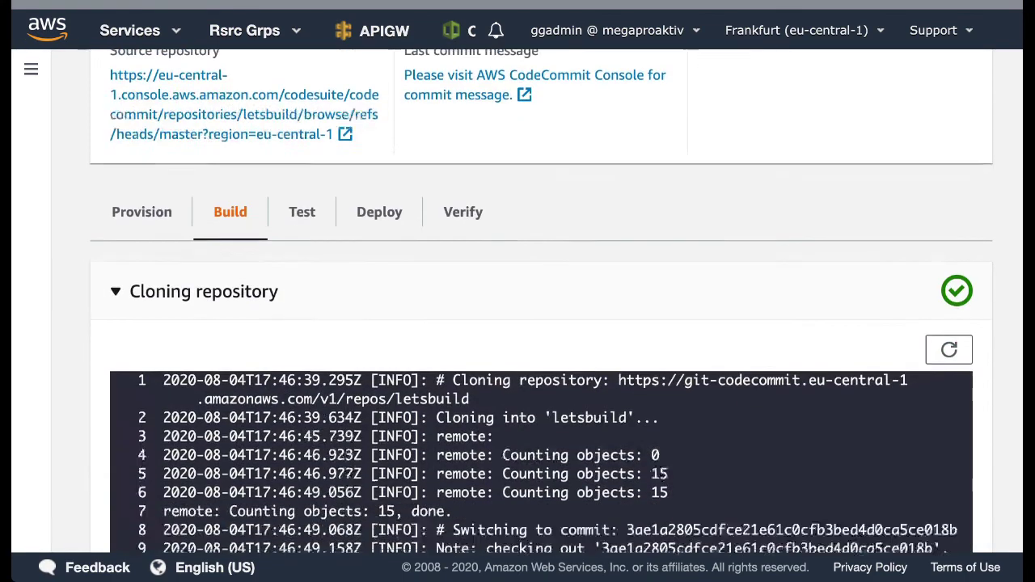
pyautogui.scroll(-3, 517, 324)
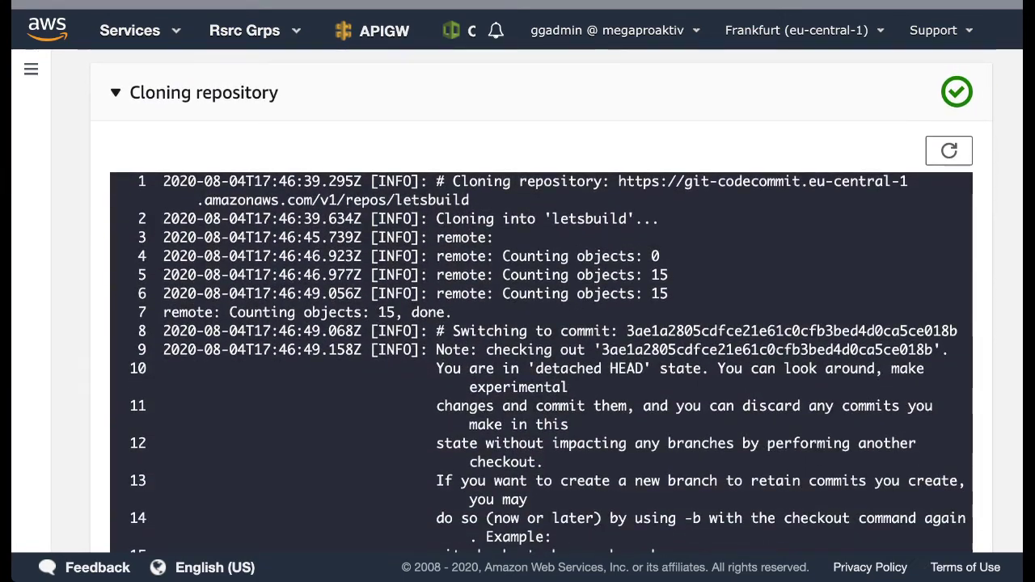
pyautogui.scroll(-2, 518, 324)
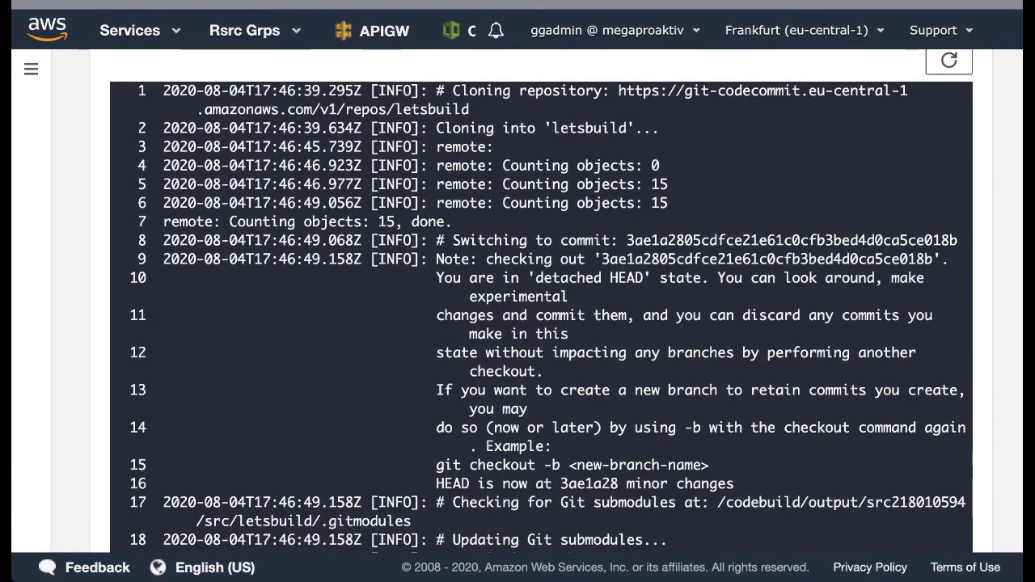
pyautogui.scroll(-3, 110, 483)
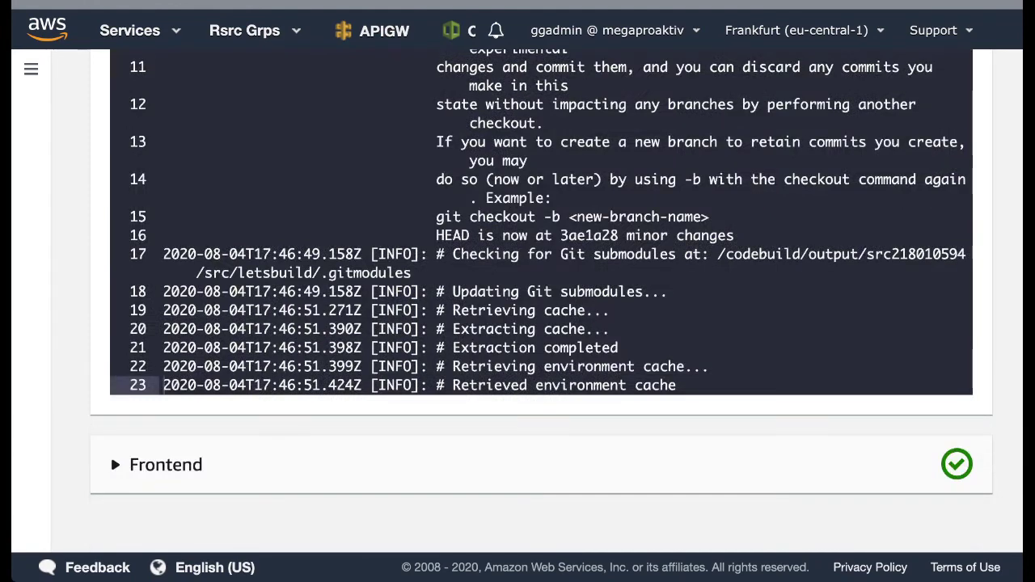
# - Expand the Frontend build log and examine the Hugo download commands and the site build summary table
pyautogui.click(110, 454)
pyautogui.scroll(-6, 110, 374)
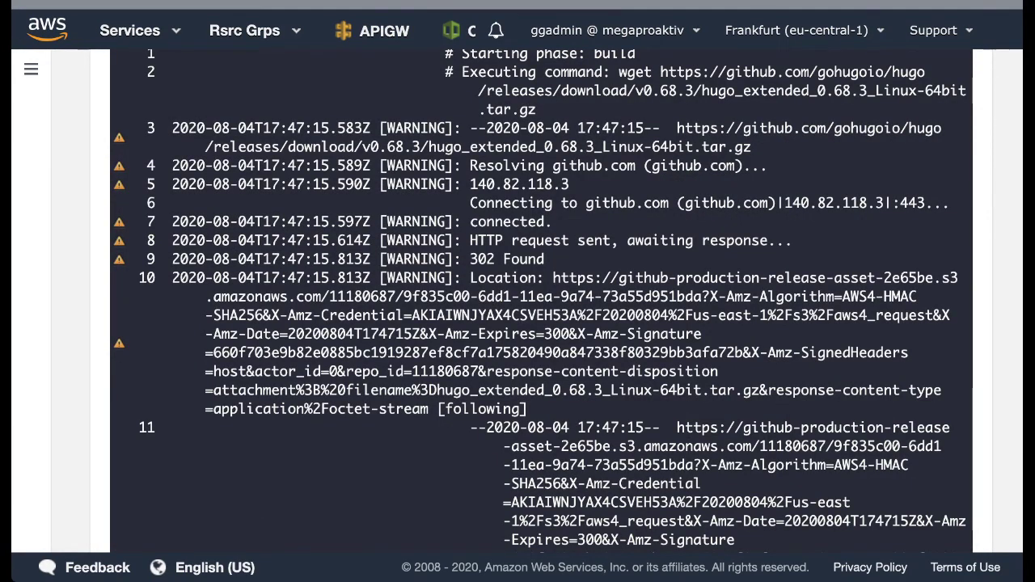
pyautogui.scroll(-20, 620, 203)
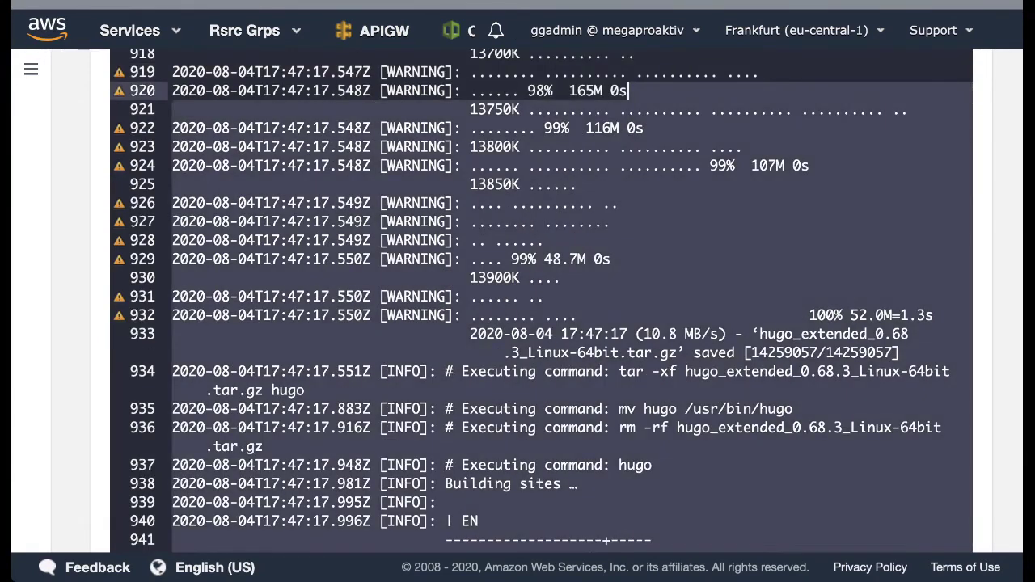
pyautogui.scroll(-5, 620, 202)
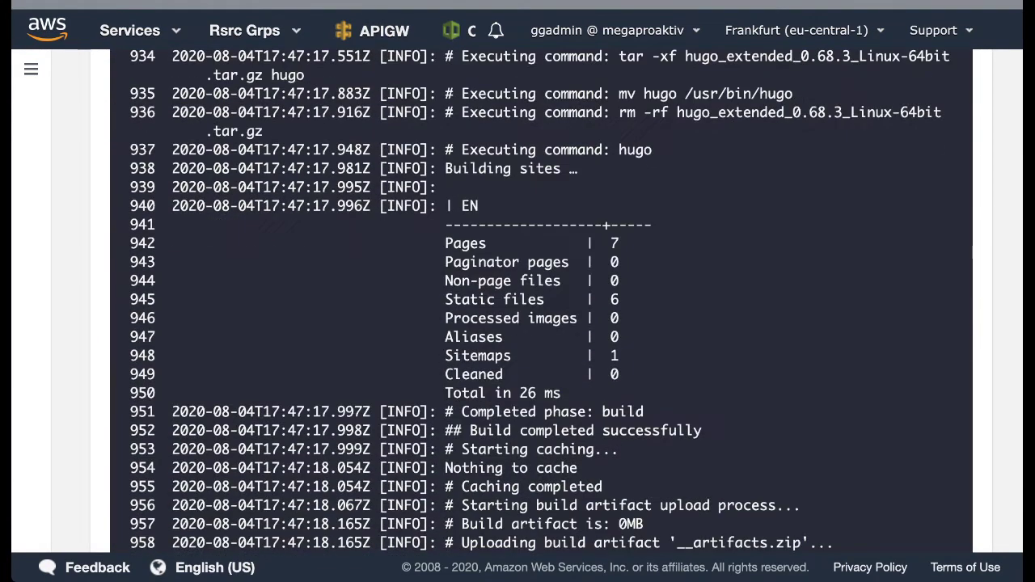
pyautogui.moveTo(620, 374); pyautogui.dragTo(474, 205)
pyautogui.click(475, 205)
pyautogui.scroll(-5, 475, 205)
pyautogui.scroll(15, 539, 258)
pyautogui.scroll(20, 539, 259)
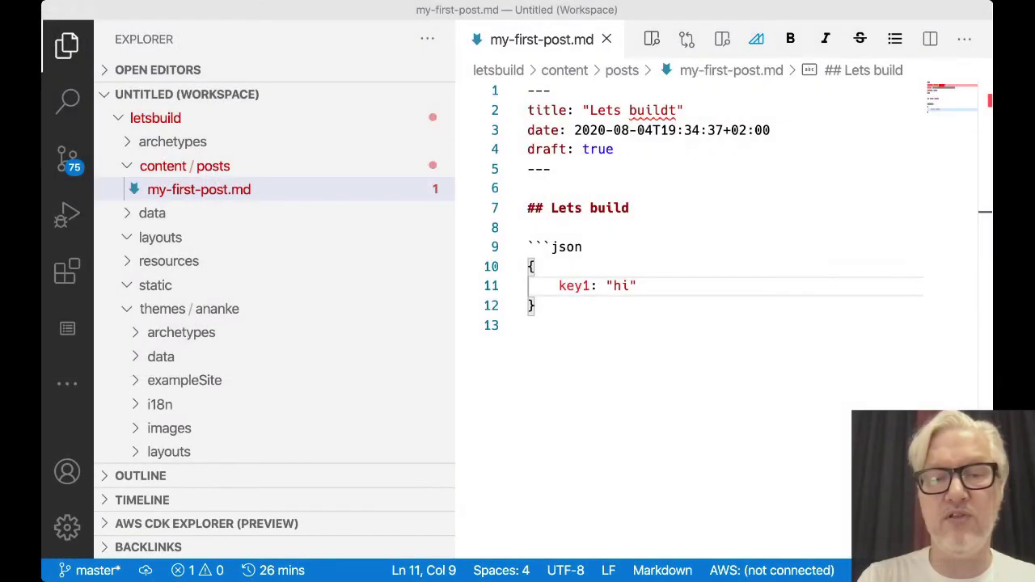
pyautogui.press('Return')
pyautogui.scroll(-5, 274, 275)
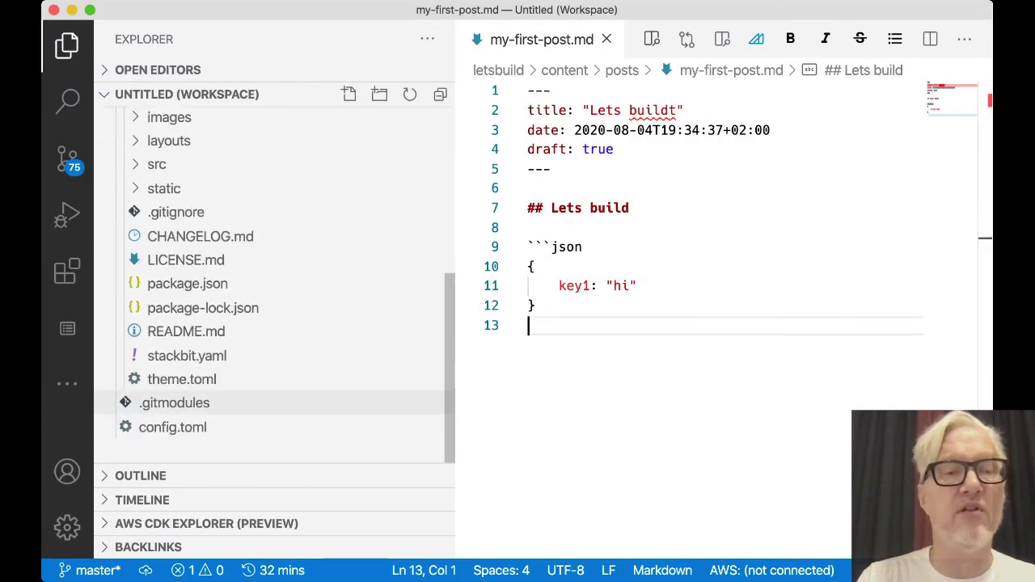
pyautogui.click(172, 427)
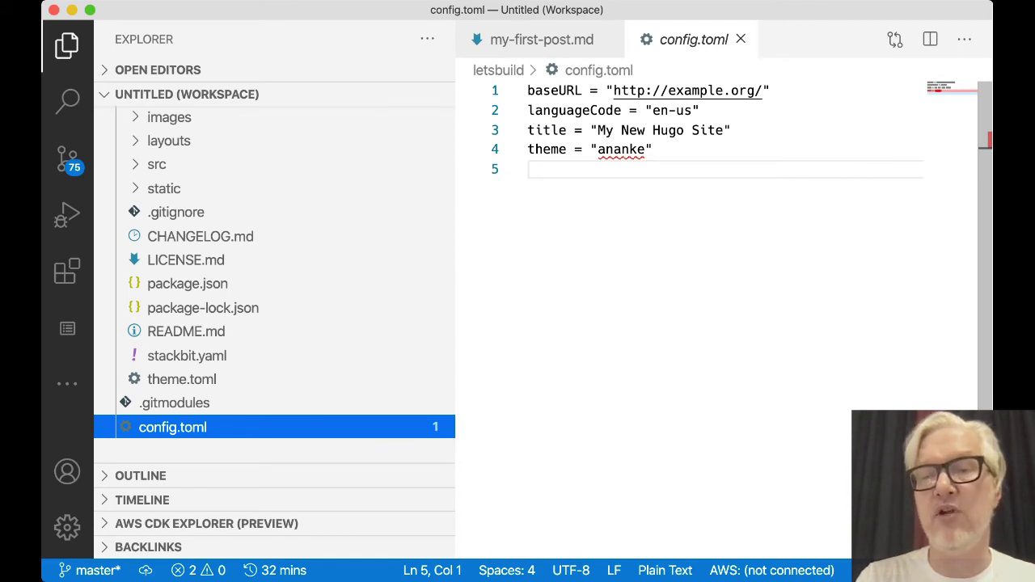
pyautogui.moveTo(614, 91); pyautogui.dragTo(764, 91)
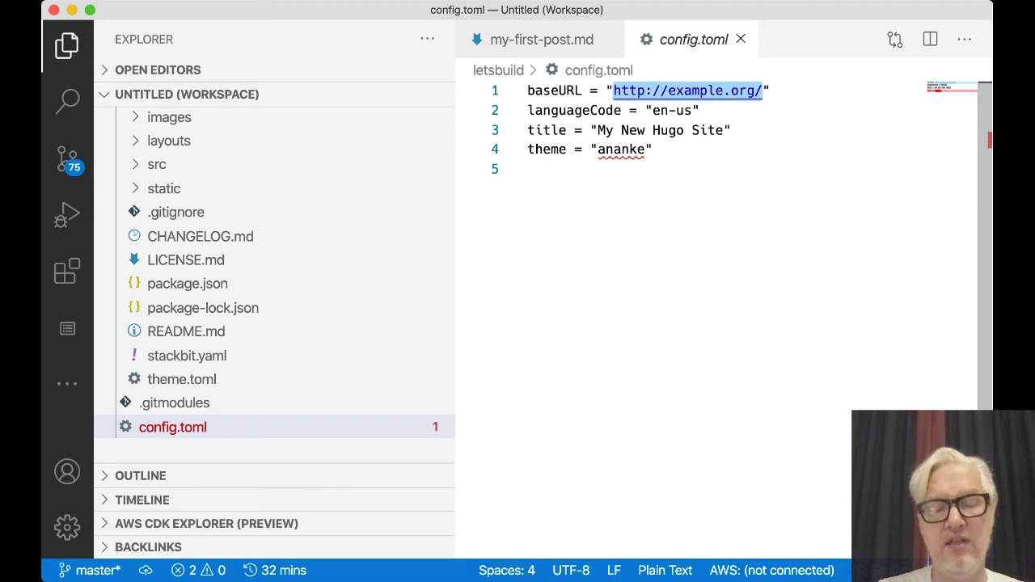
pyautogui.write('https://master.deq26pa2oup4o.amplifyapp.com/')
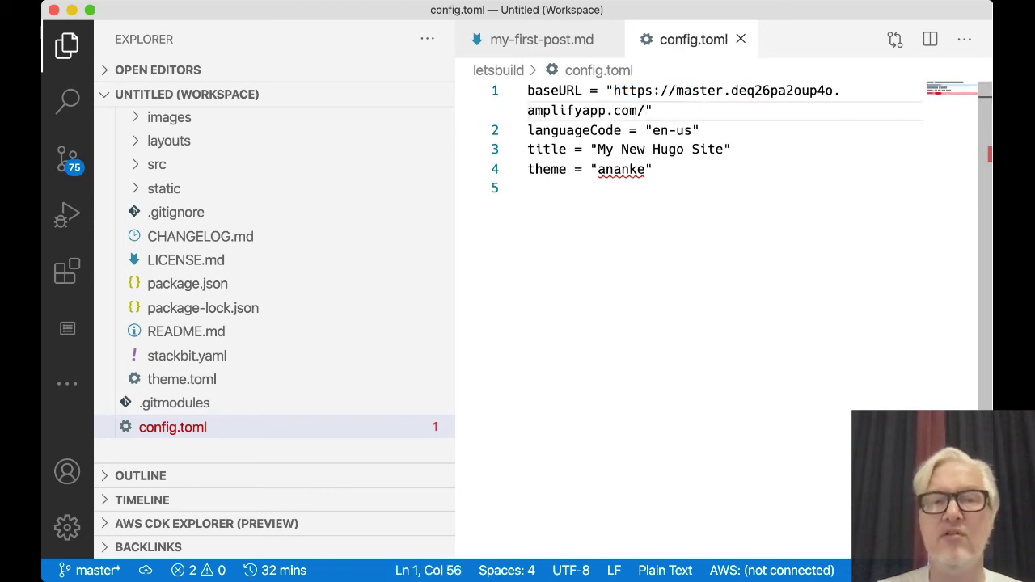
pyautogui.moveTo(454, 323); pyautogui.dragTo(356, 324)
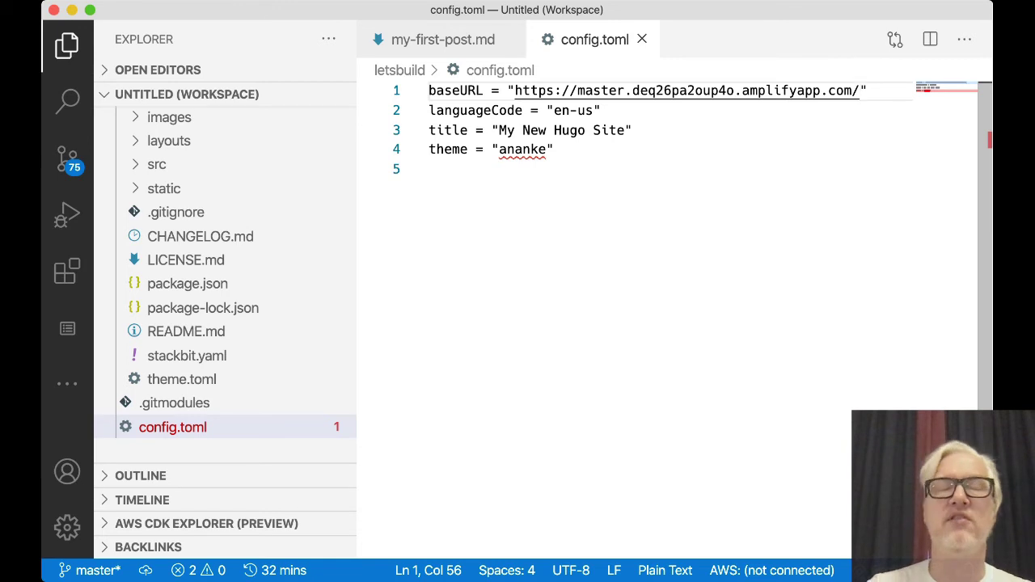
# - Set draft to false in the front matter of my-first-post.md
pyautogui.hotkey('ctrl', 'Tab')
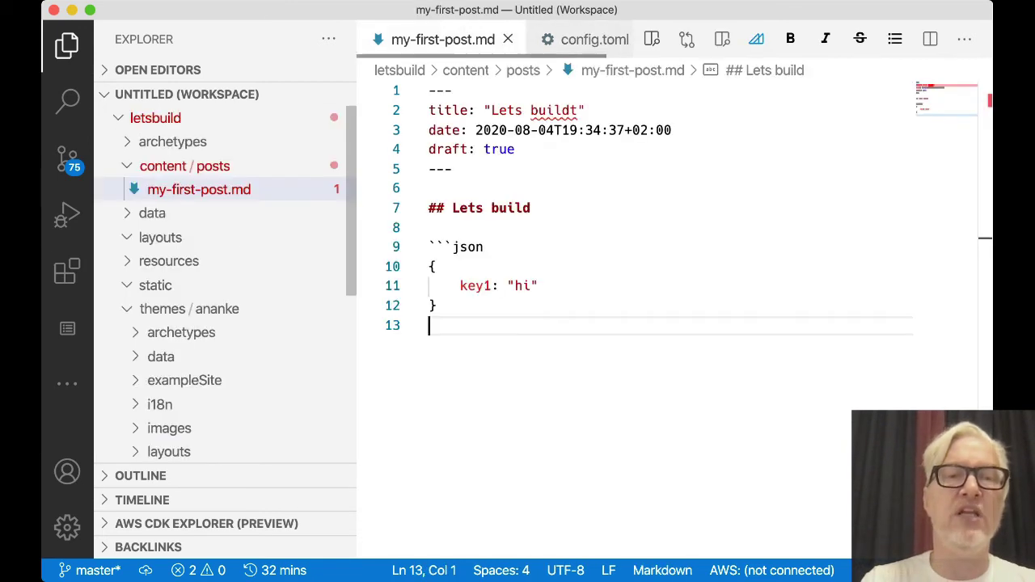
pyautogui.doubleClick(499, 149)
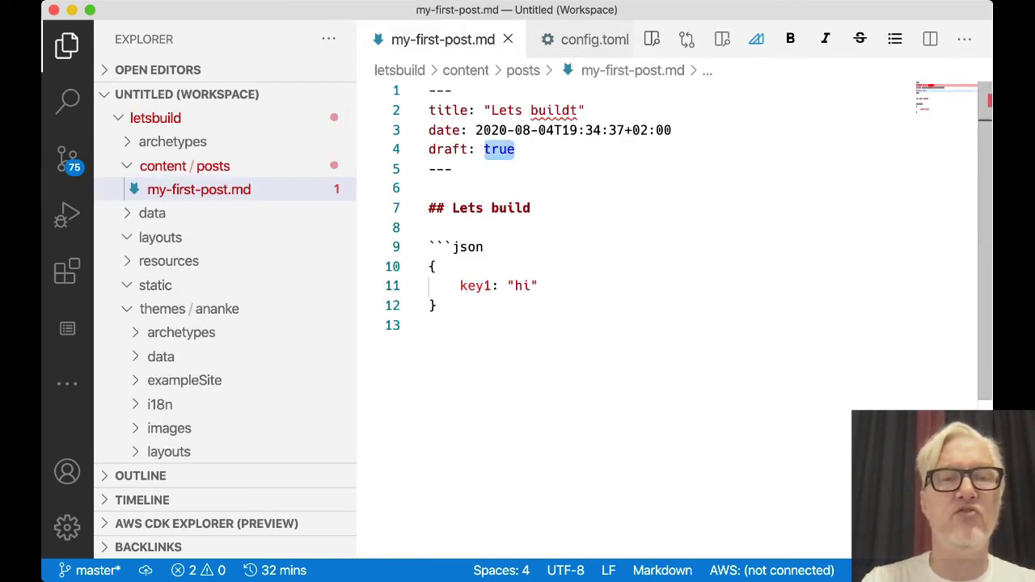
pyautogui.write('false')
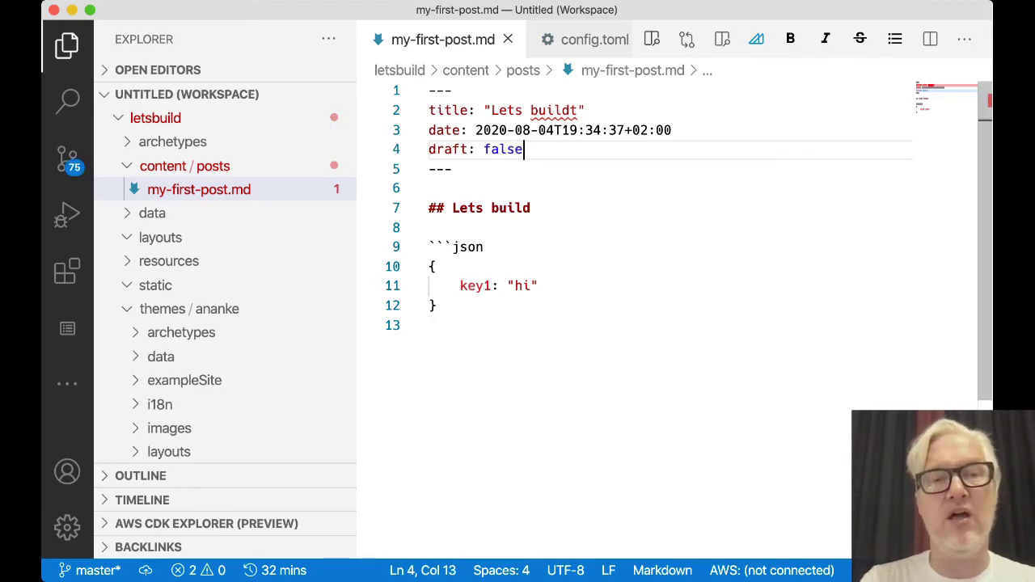
# - Select the complete date value in the front matter of my-first-post.md to inspect it
pyautogui.doubleClick(491, 131)
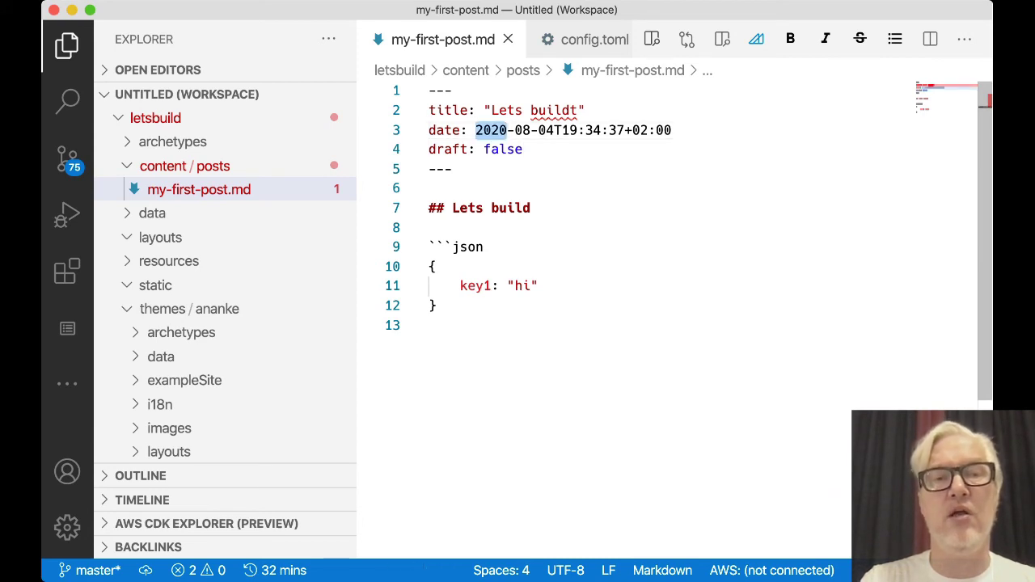
pyautogui.press('End')
pyautogui.hotkey('shift', 'Left')
pyautogui.hotkey('shift', 'Left')
pyautogui.hotkey('shift', 'Left')
pyautogui.hotkey('shift', 'Left')
pyautogui.hotkey('shift', 'Left')
pyautogui.hotkey('shift', 'Left')
pyautogui.hotkey('shift', 'Left')
pyautogui.hotkey('shift', 'Left')
pyautogui.hotkey('shift', 'Left')
pyautogui.hotkey('shift', 'Left')
pyautogui.hotkey('shift', 'Left')
pyautogui.hotkey('shift', 'Left')
pyautogui.hotkey('shift', 'Left')
pyautogui.hotkey('shift', 'Left')
pyautogui.hotkey('shift', 'Left')
pyautogui.hotkey('shift', 'Left')
pyautogui.hotkey('shift', 'Left')
pyautogui.hotkey('shift', 'Left')
pyautogui.hotkey('shift', 'Left')
pyautogui.hotkey('shift', 'Left')
pyautogui.hotkey('shift', 'Right')
pyautogui.hotkey('shift', 'Right')
pyautogui.hotkey('shift', 'Right')
pyautogui.hotkey('shift', 'Right')
pyautogui.hotkey('shift', 'Right')
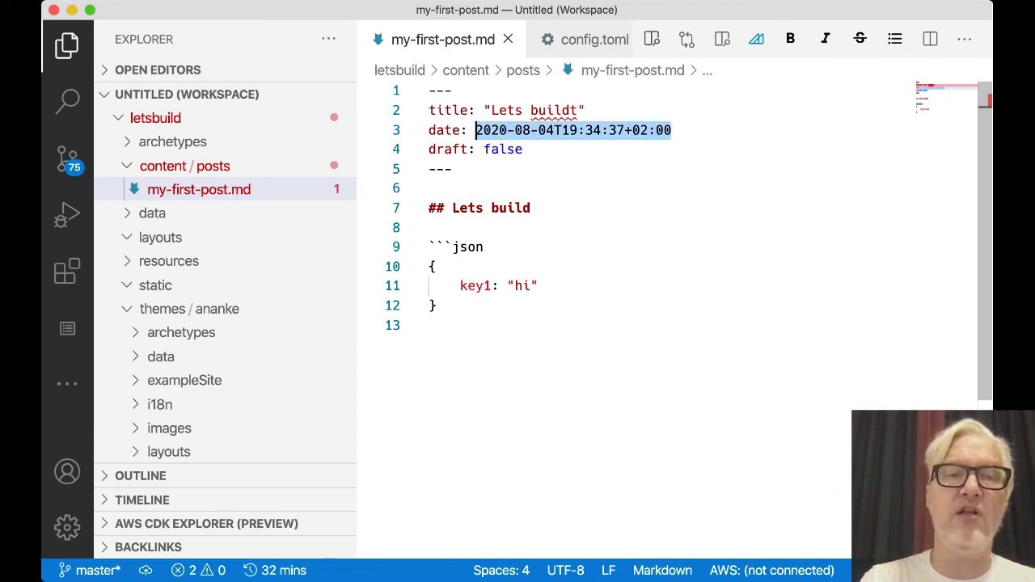
pyautogui.hotkey('shift', 'Left')
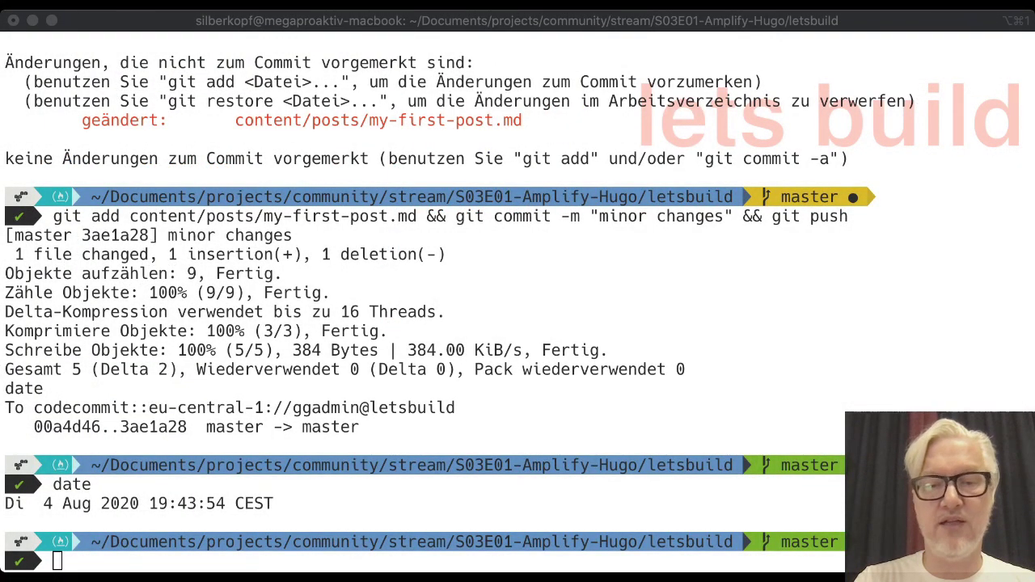
# - Switch to the terminal, start the local Hugo server with "hugo serve", and view the local site in the browser
pyautogui.press('super+Tab')
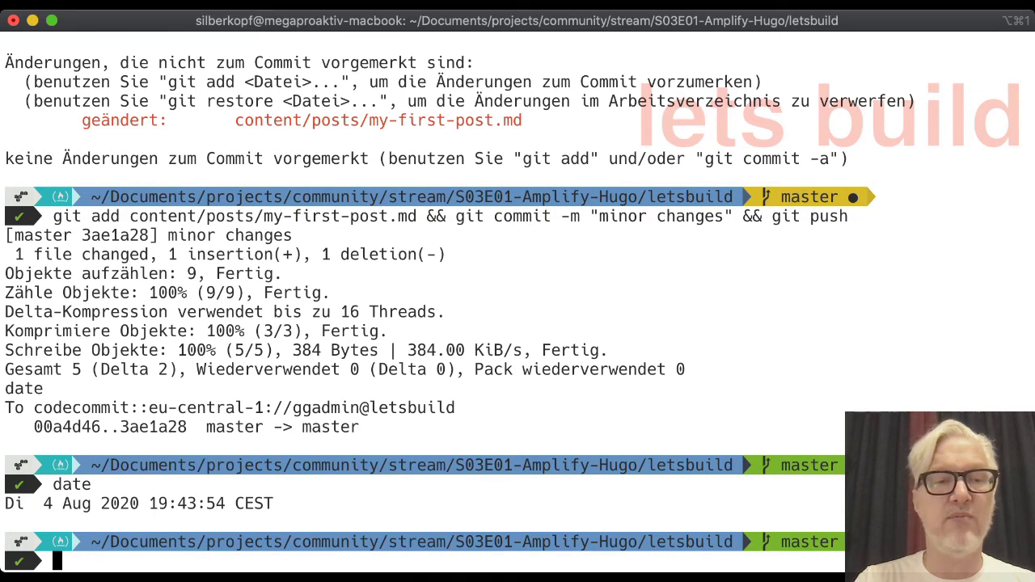
pyautogui.write('ho')
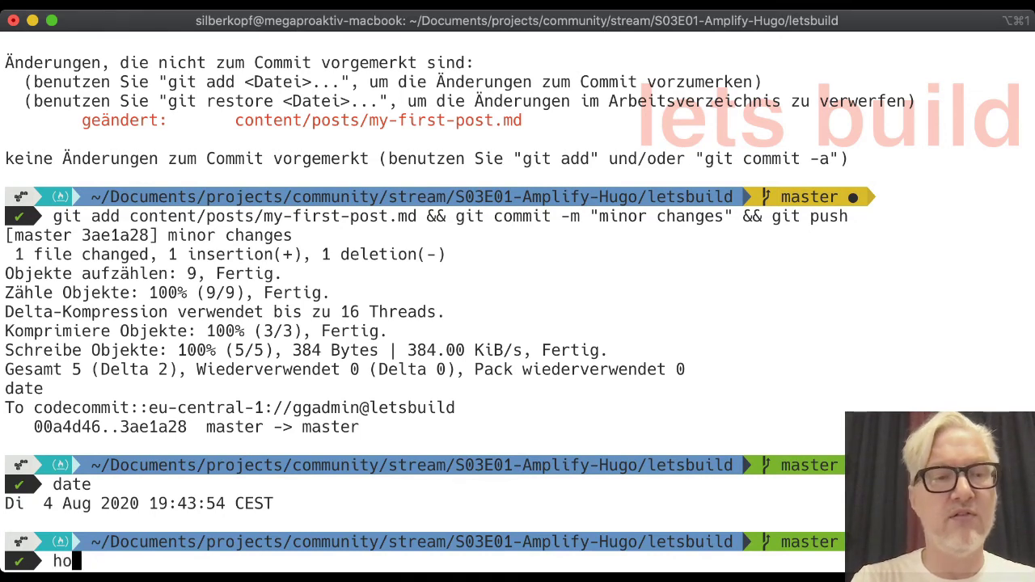
pyautogui.press('BackSpace')
pyautogui.write('u')
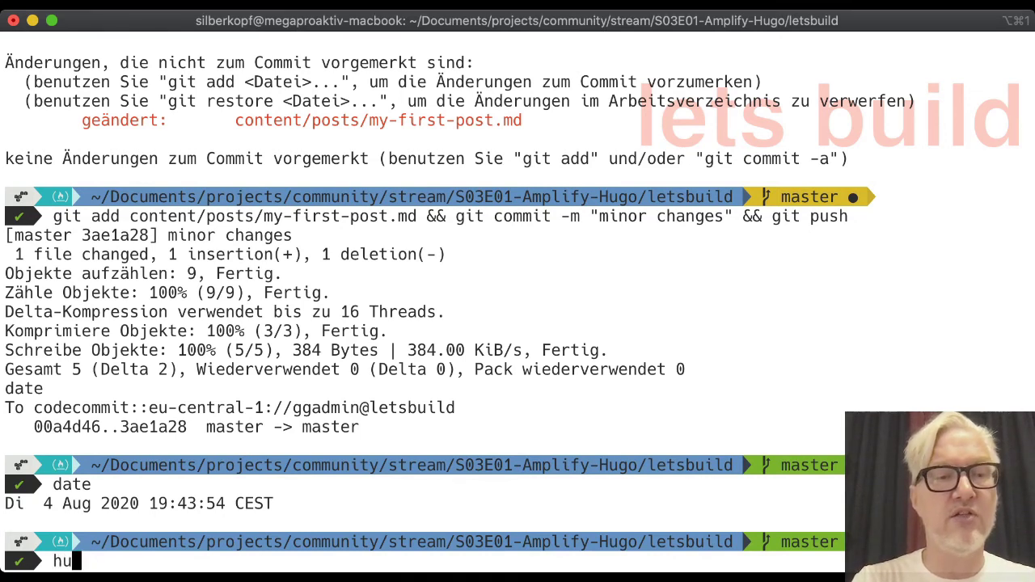
pyautogui.write('go serve')
pyautogui.press('Return')
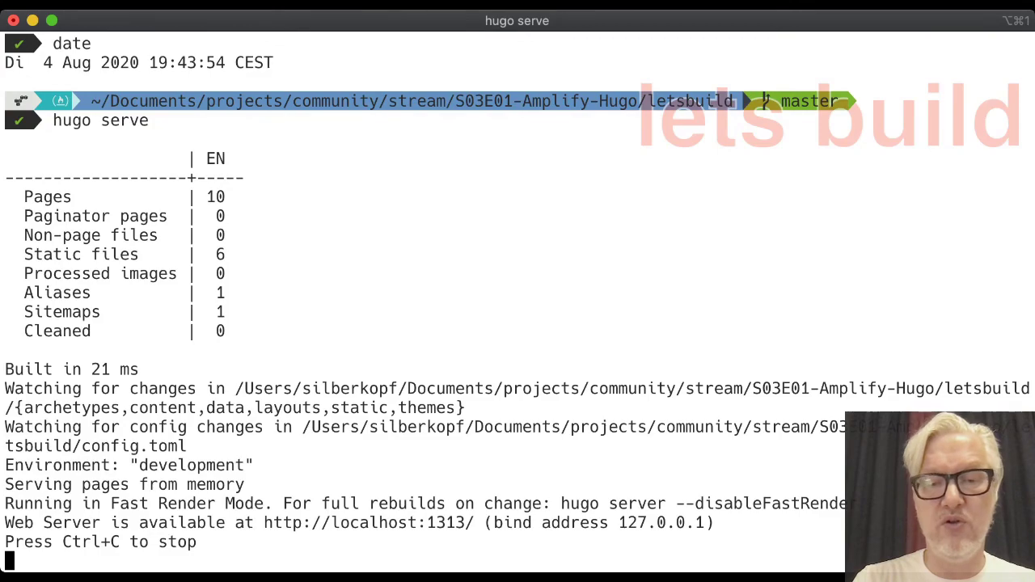
pyautogui.press('super+Tab')
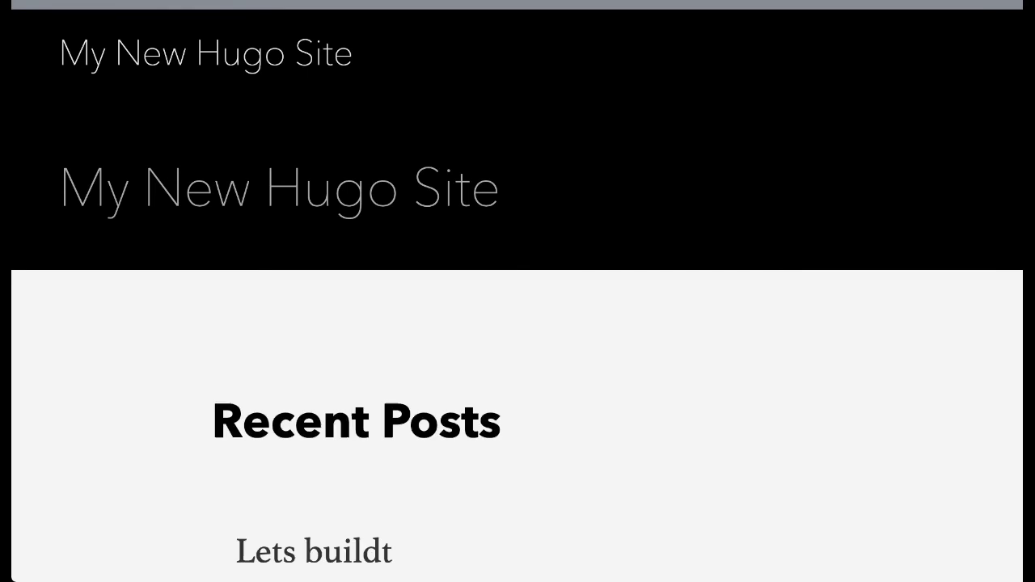
# - Open the full "Lets buildt" post on the local site and examine its content and code block
pyautogui.scroll(-3, 518, 324)
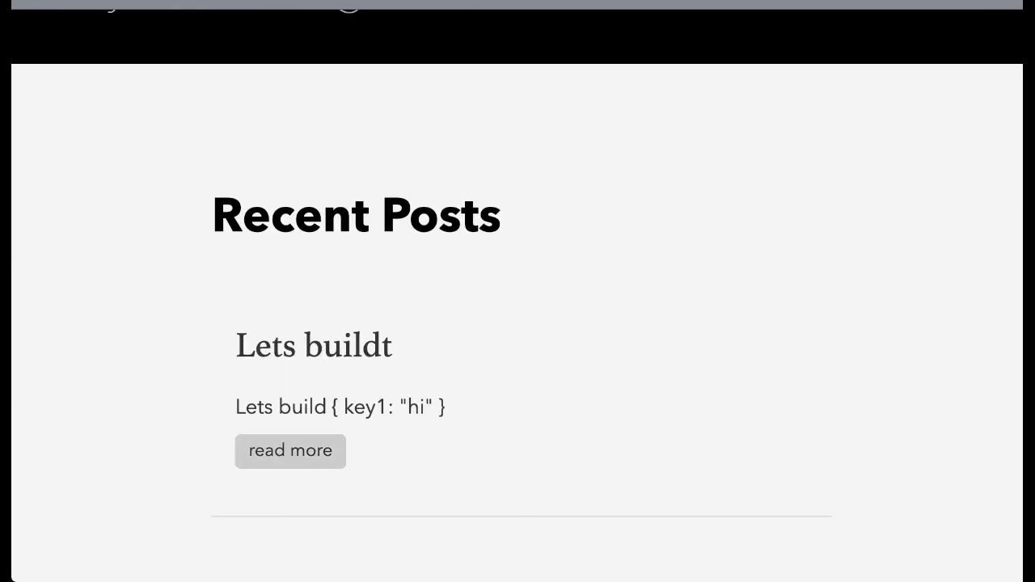
pyautogui.click(290, 450)
pyautogui.scroll(-6, 517, 324)
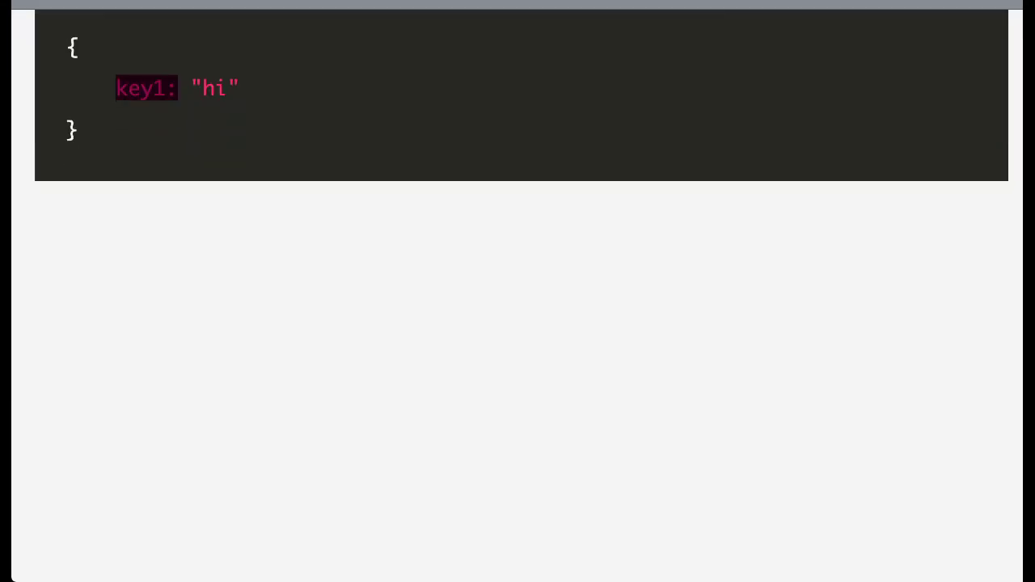
pyautogui.scroll(1, 517, 324)
pyautogui.moveTo(240, 177); pyautogui.dragTo(104, 176)
pyautogui.scroll(6, 517, 323)
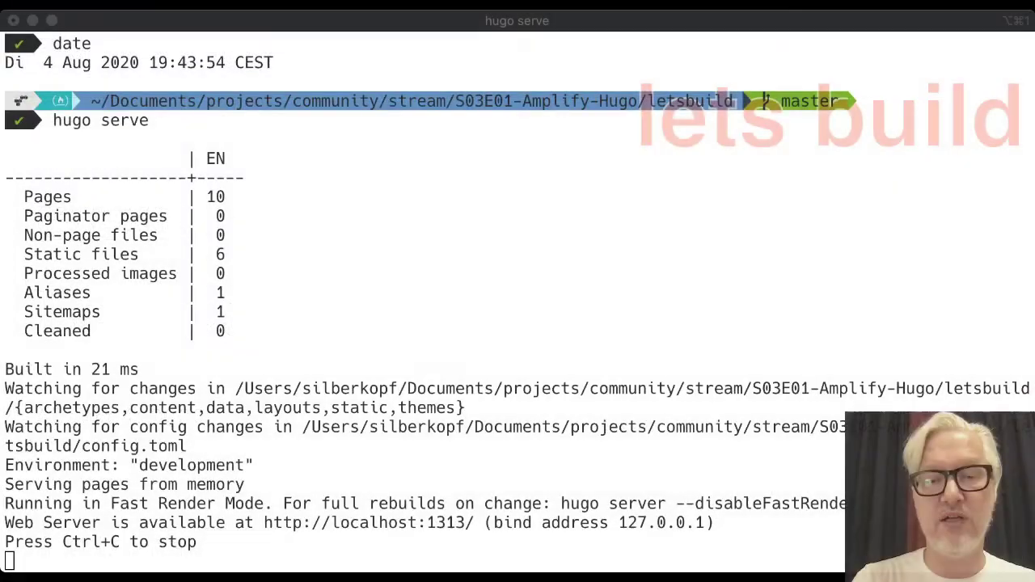
# - In the terminal, stop the local Hugo server and recall the earlier git add, commit and push command for content/posts/my-first-post.md
pyautogui.hotkey('ctrl', 'c')
pyautogui.press('Up')
pyautogui.press('Up')
pyautogui.press('Up')
# - Change the commit message in the recalled command to "first post" and run it to commit and push my-first-post.md
pyautogui.press('Left')
pyautogui.press('Left')
pyautogui.press('Left')
pyautogui.press('Left')
pyautogui.press('Left')
pyautogui.press('Left')
pyautogui.press('Left')
pyautogui.press('Left')
pyautogui.press('Left')
pyautogui.press('Left')
pyautogui.press('Left')
pyautogui.press('Left')
pyautogui.press('Left')
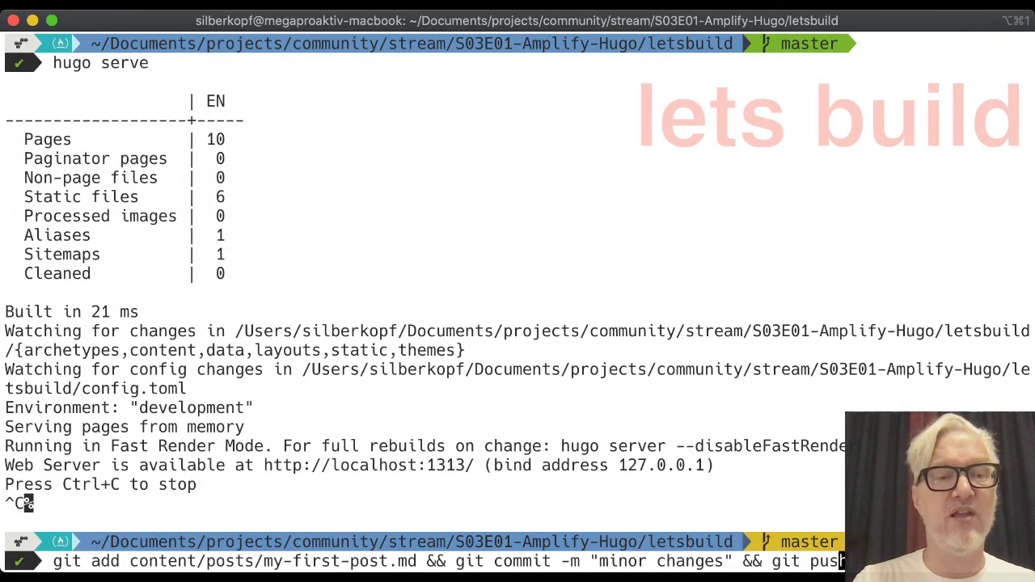
pyautogui.press('BackSpace')
pyautogui.press('BackSpace')
pyautogui.press('BackSpace')
pyautogui.press('BackSpace')
pyautogui.press('BackSpace')
pyautogui.press('BackSpace')
pyautogui.press('BackSpace')
pyautogui.press('BackSpace')
pyautogui.press('BackSpace')
pyautogui.press('BackSpace')
pyautogui.press('BackSpace')
pyautogui.press('BackSpace')
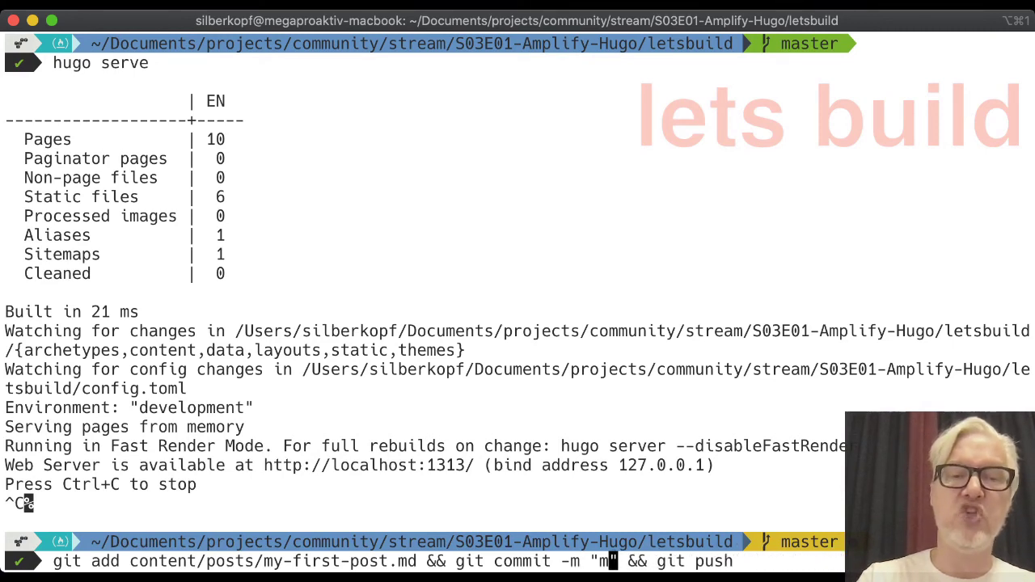
pyautogui.press('BackSpace')
pyautogui.write('first po')
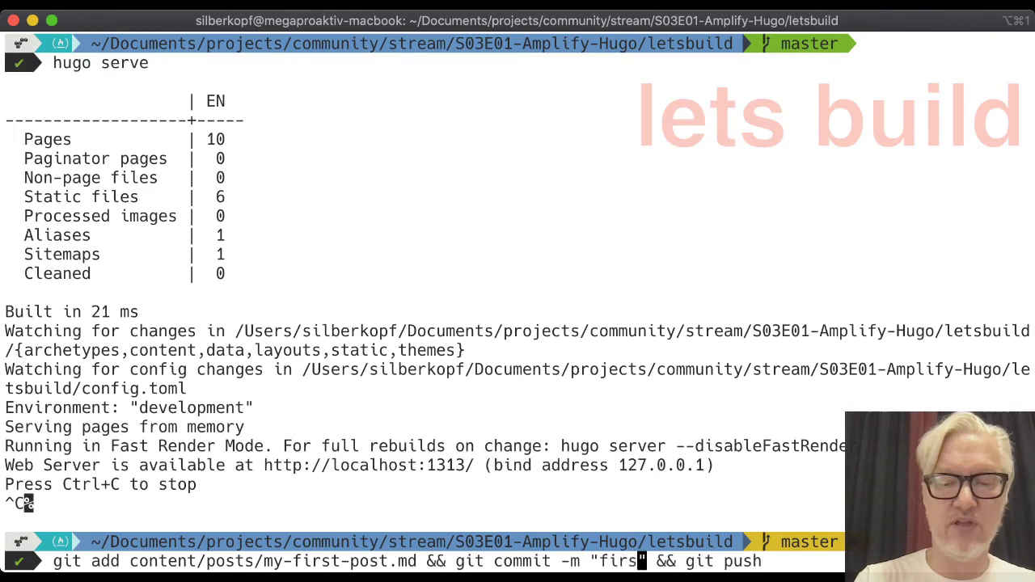
pyautogui.write('st')
pyautogui.press('Return')
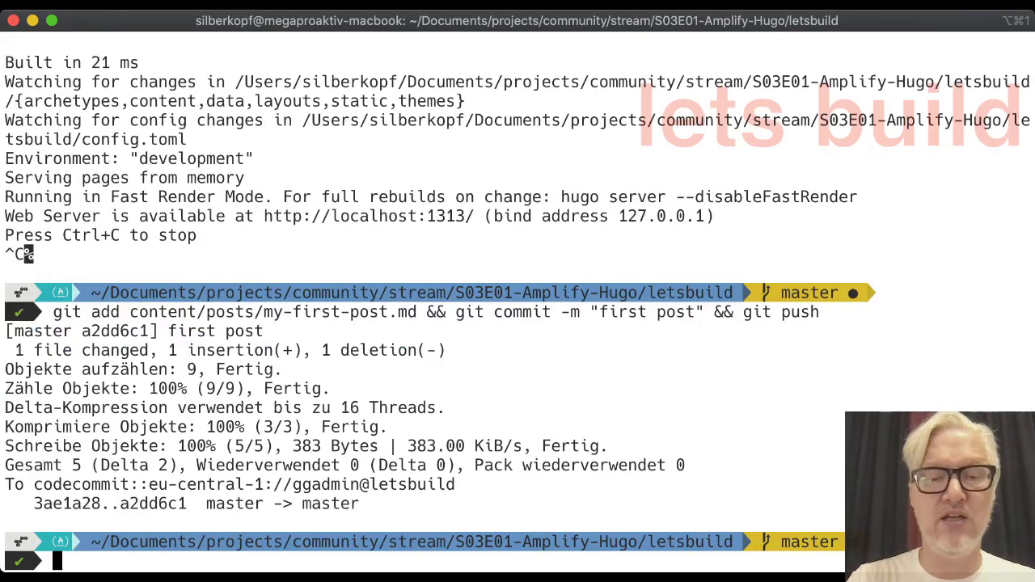
# - Switch to the browser, reload the Amplify page of the master branch and display Build 4
pyautogui.press('super+Tab')
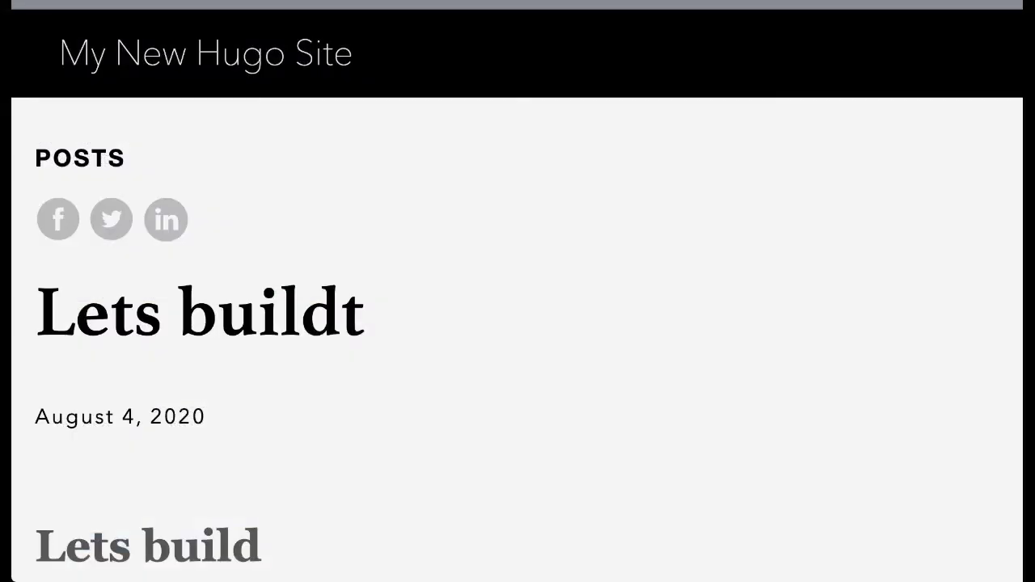
pyautogui.hotkey('ctrl', 'Tab')
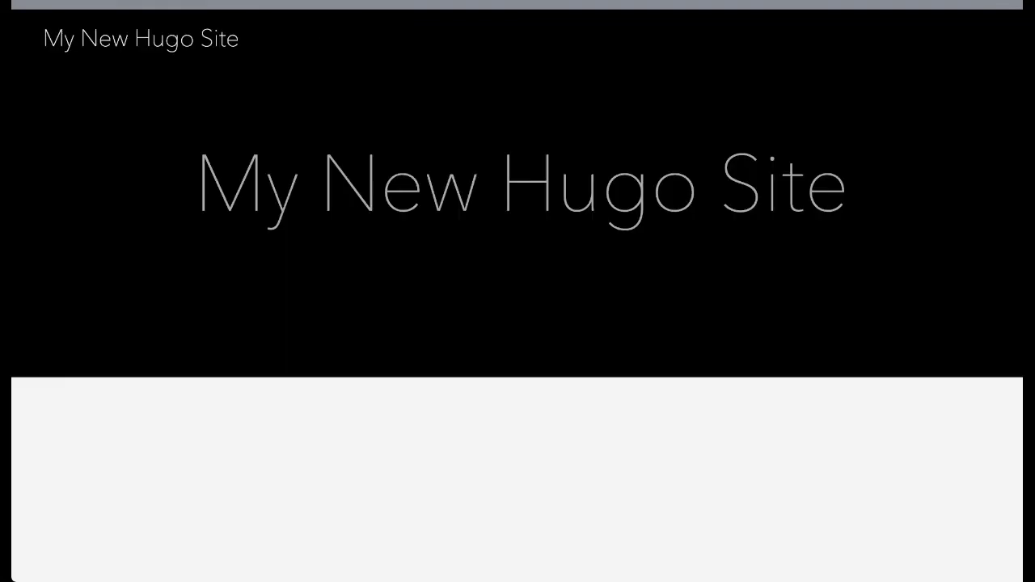
pyautogui.hotkey('ctrl', 'Tab')
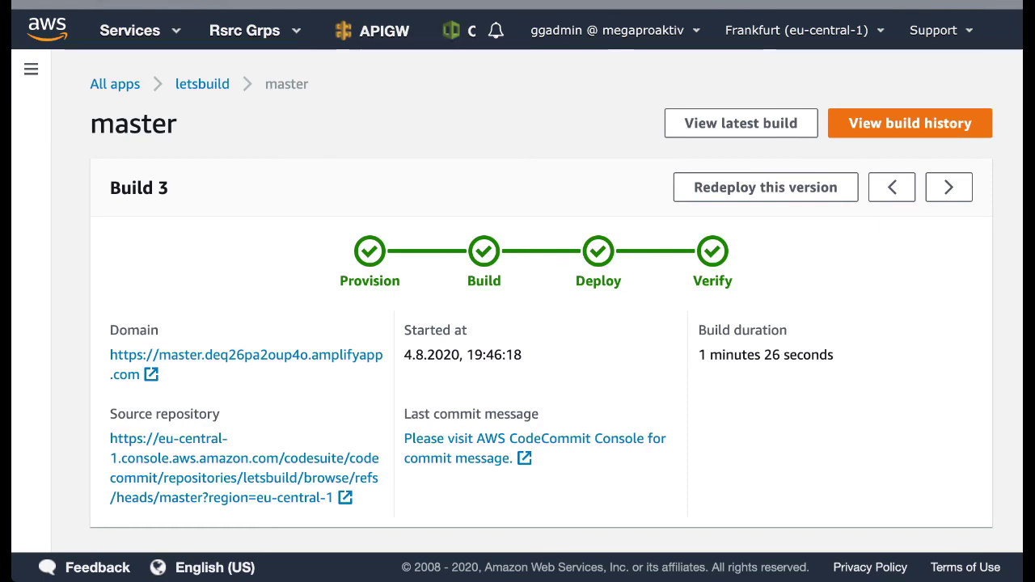
pyautogui.press('super+r')
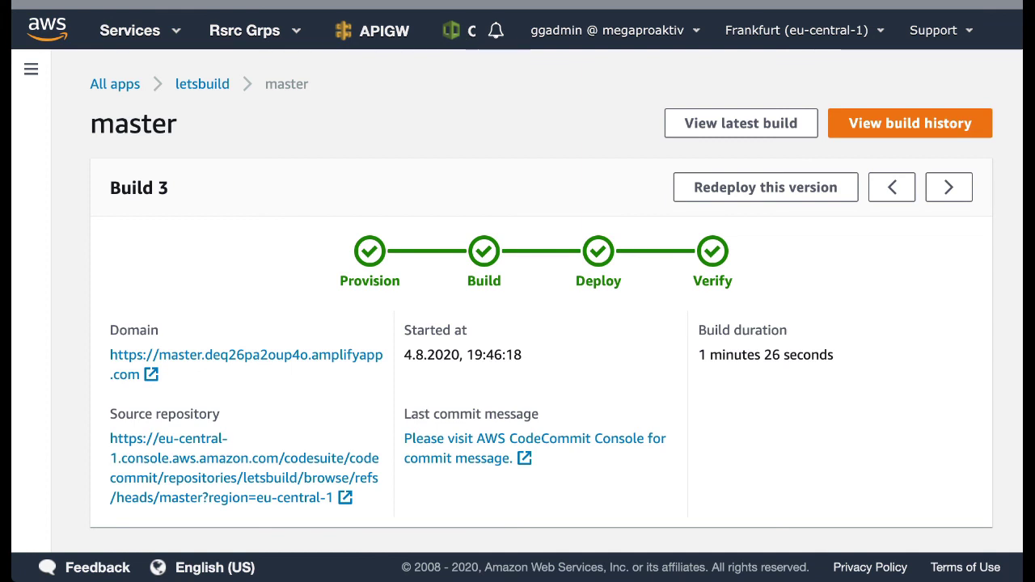
pyautogui.click(202, 84)
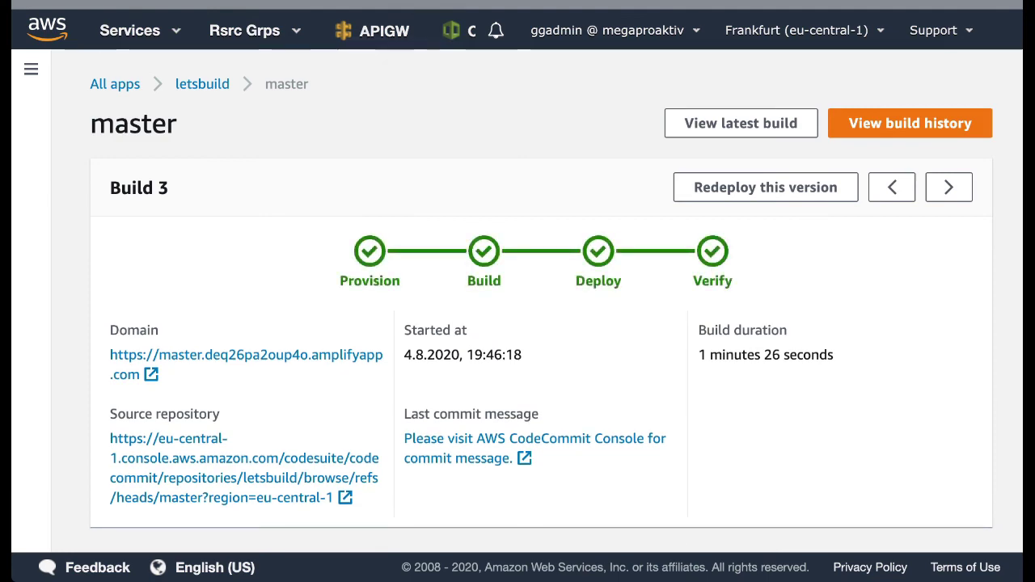
pyautogui.scroll(-3, 541, 299)
pyautogui.scroll(3, 542, 299)
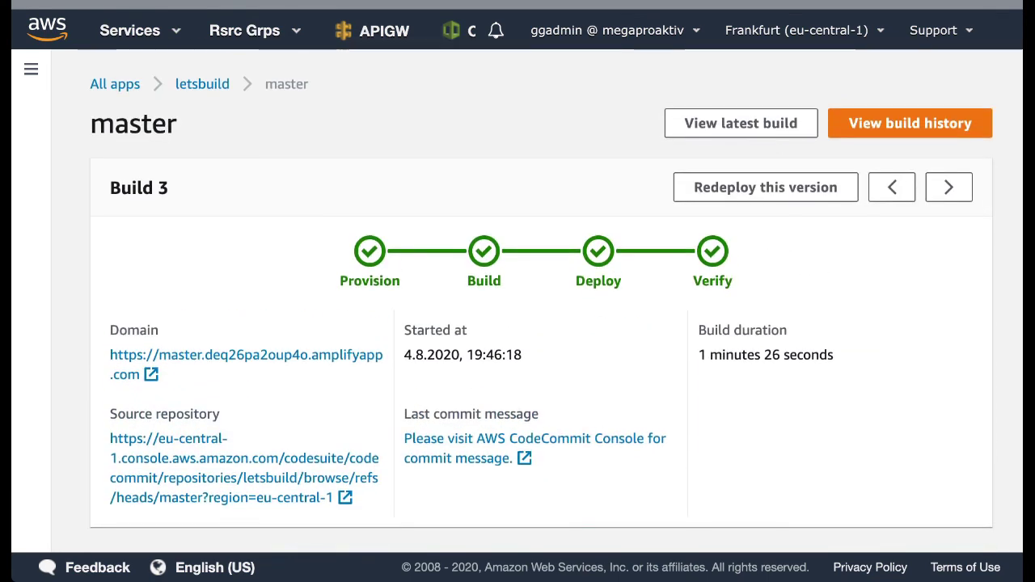
pyautogui.click(948, 187)
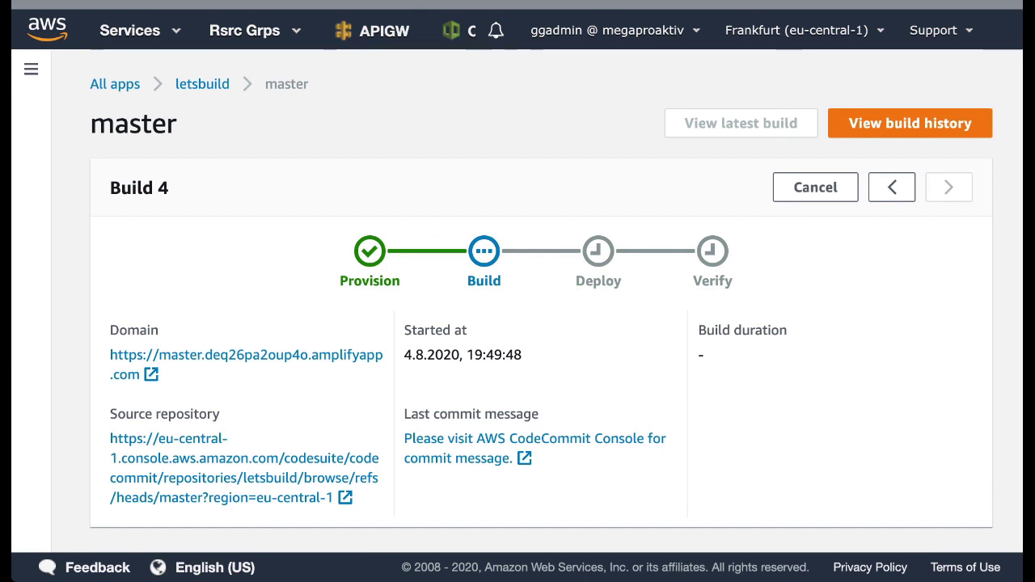
# - Look through the earlier builds of the master branch and return to Build 4
pyautogui.click(891, 187)
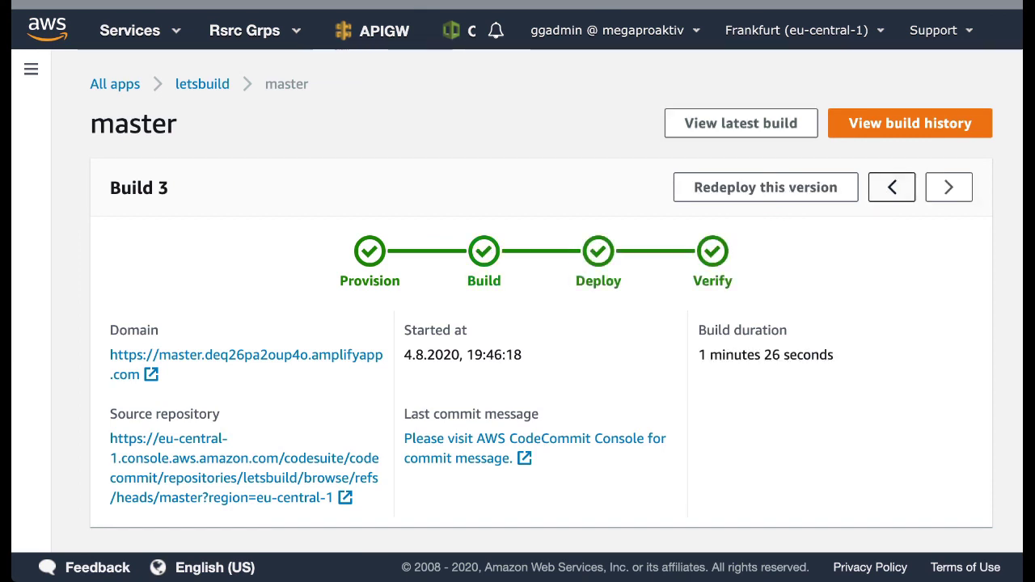
pyautogui.click(891, 187)
pyautogui.click(892, 187)
pyautogui.tripleClick(949, 186)
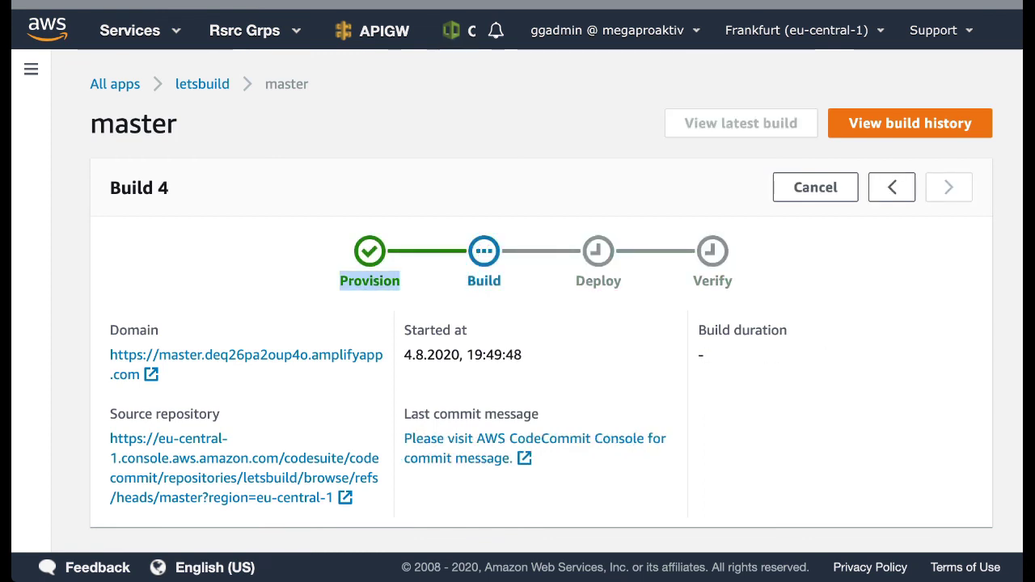
# - Go to the AWS developer tools for code and open the CodeBuild list of build projects
pyautogui.hotkey('alt', 's')
pyautogui.write('code')
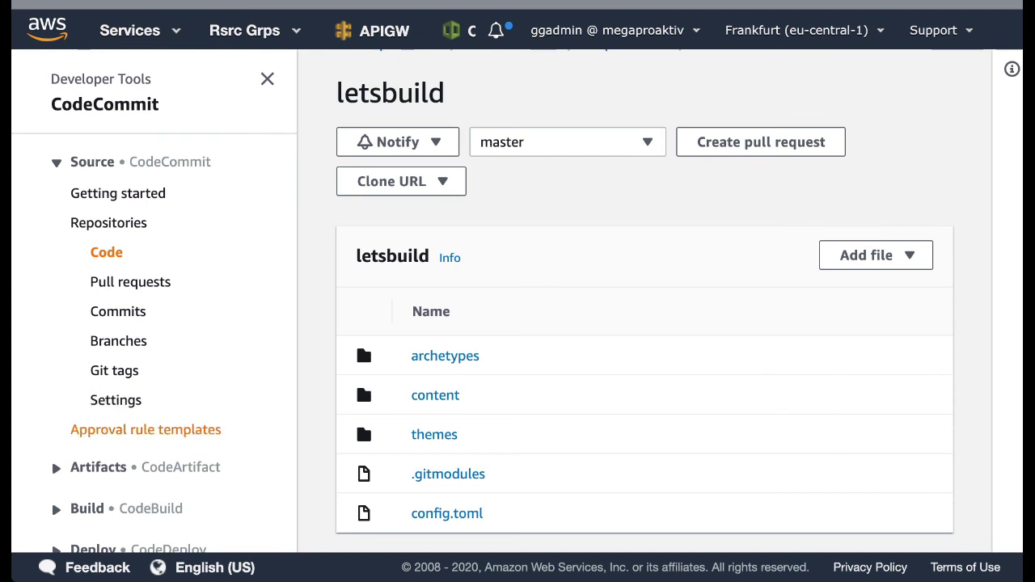
pyautogui.scroll(-3, 153, 324)
pyautogui.click(81, 393)
pyautogui.scroll(-3, 51, 480)
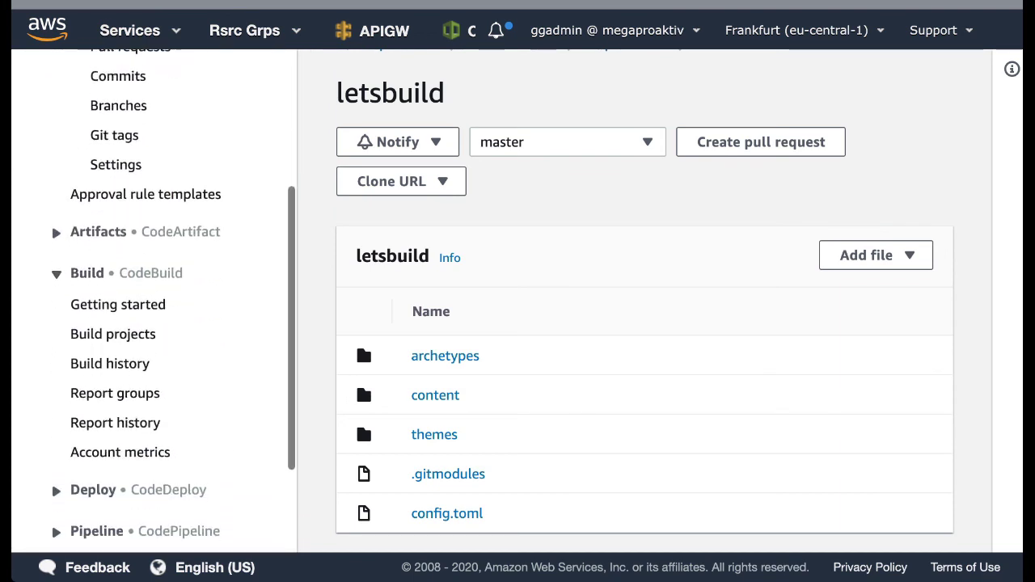
pyautogui.click(113, 333)
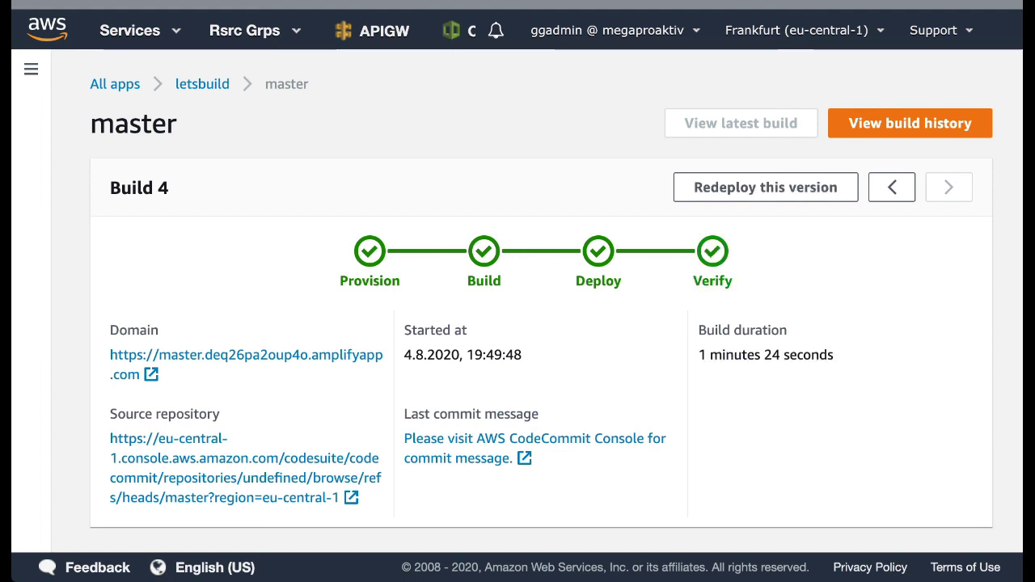
# - Highlight the build duration of Build 4 in Amplify and view the home page of the deployed site
pyautogui.moveTo(698, 354); pyautogui.dragTo(832, 355)
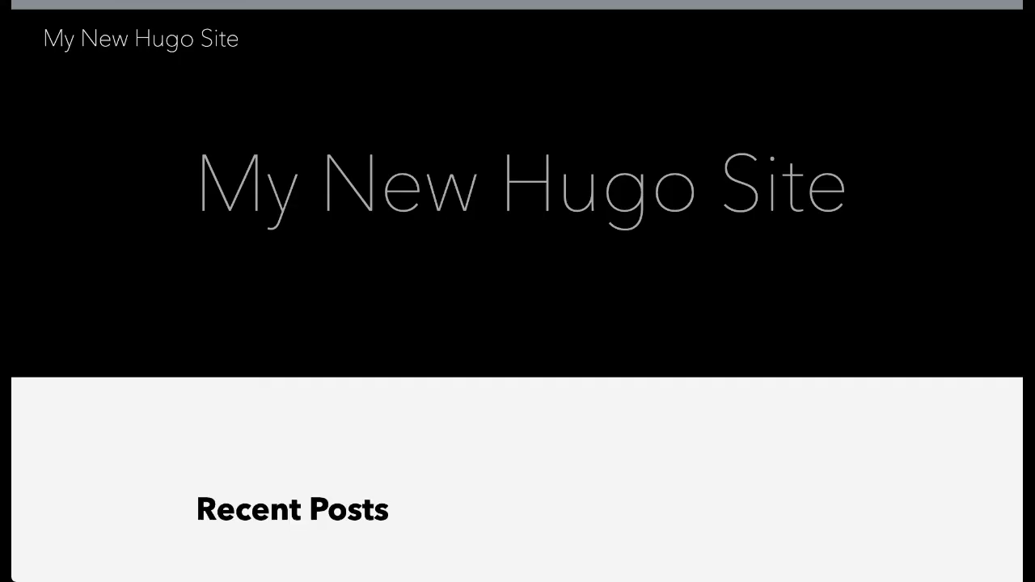
pyautogui.scroll(-5, 517, 291)
pyautogui.scroll(5, 517, 291)
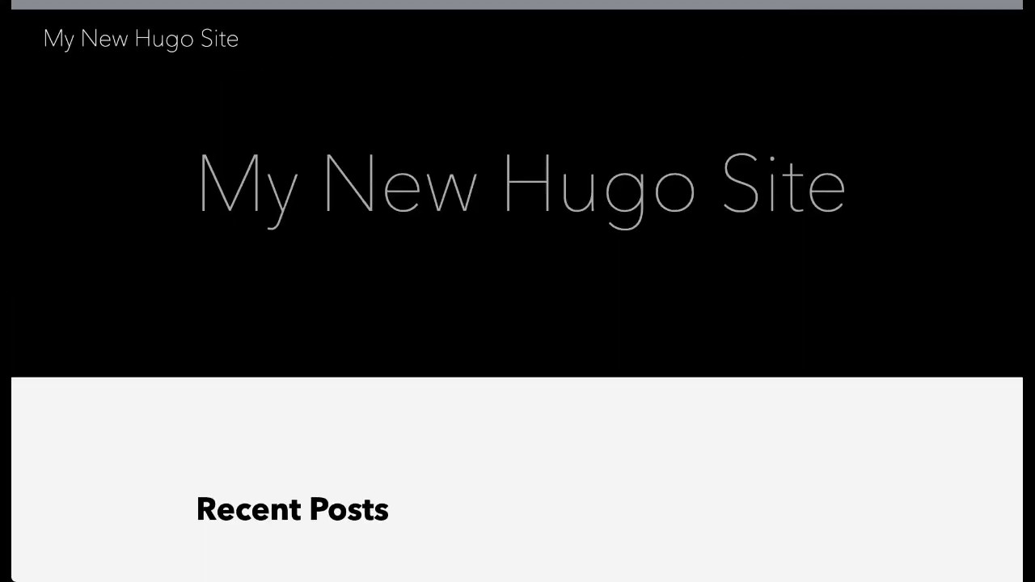